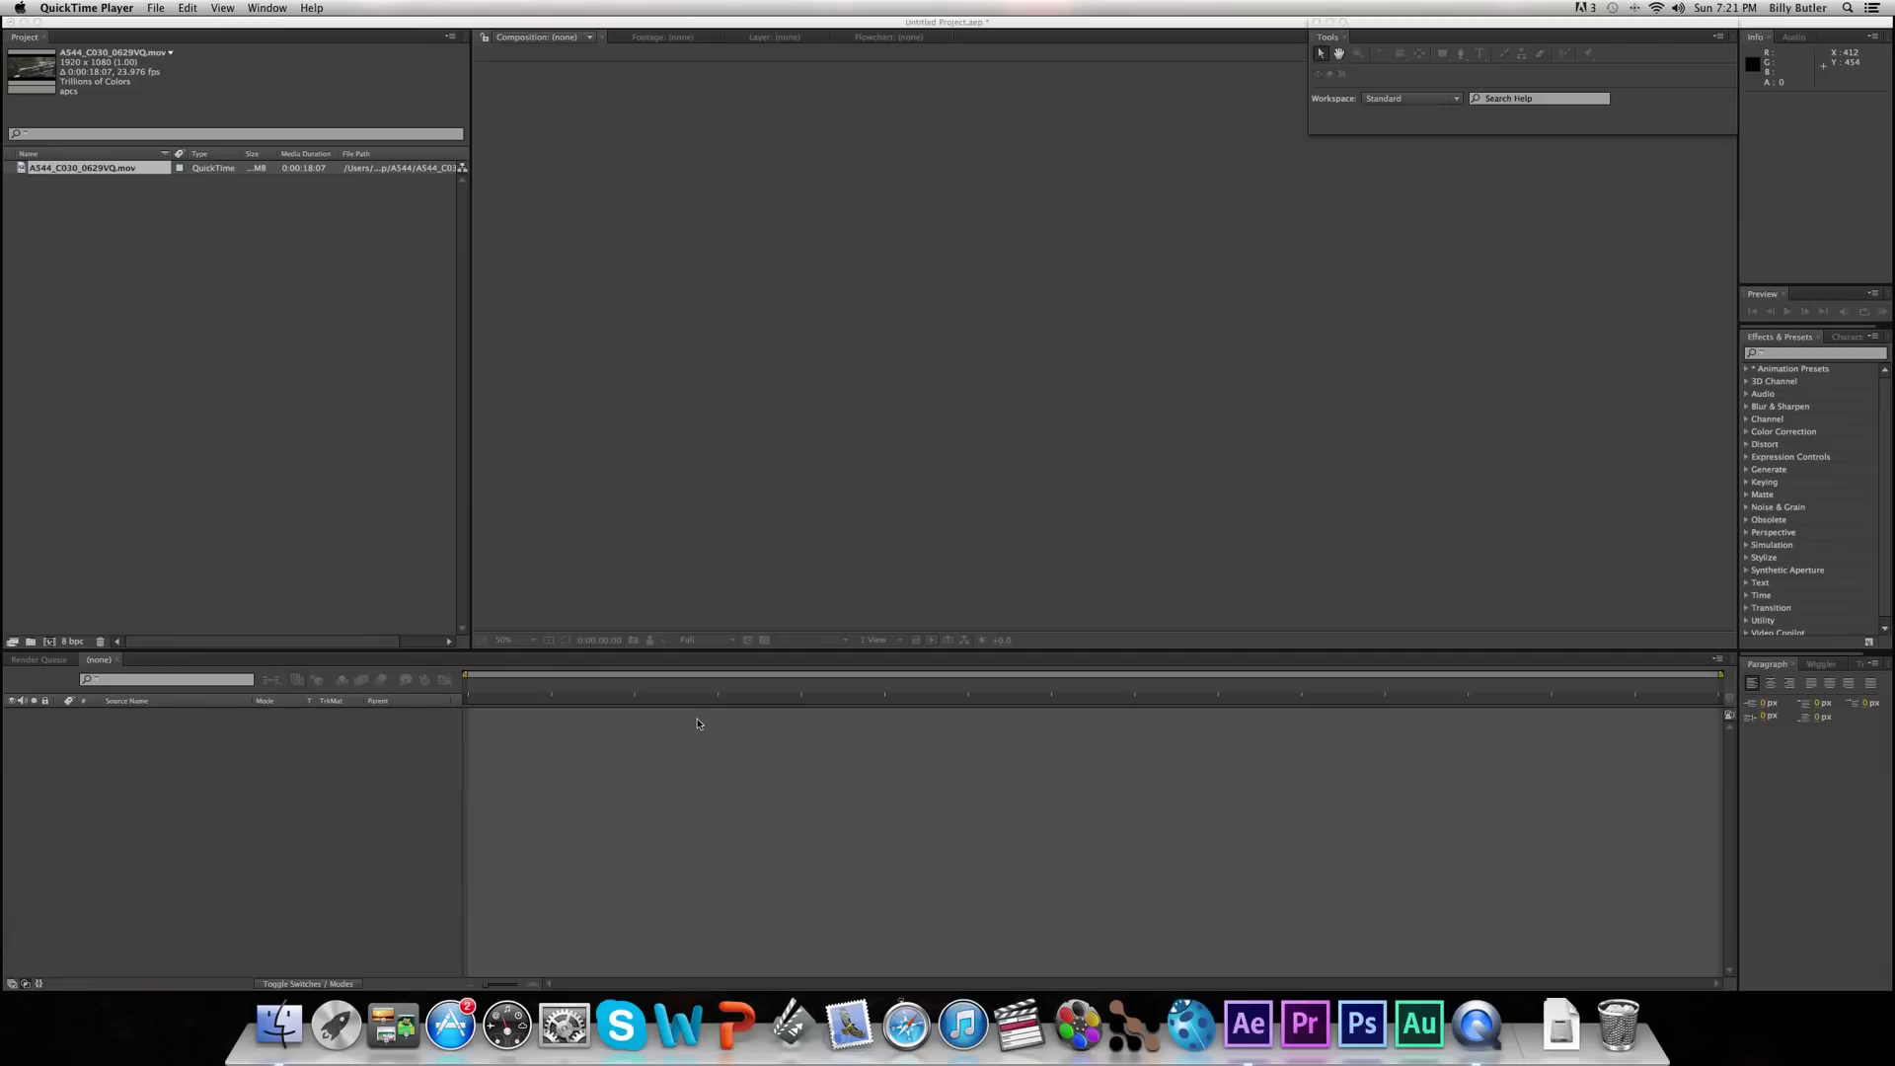
# - Build a composition from clip A544_C030_0629VQ and move the playhead to about 8 seconds
pyautogui.click(69, 173)
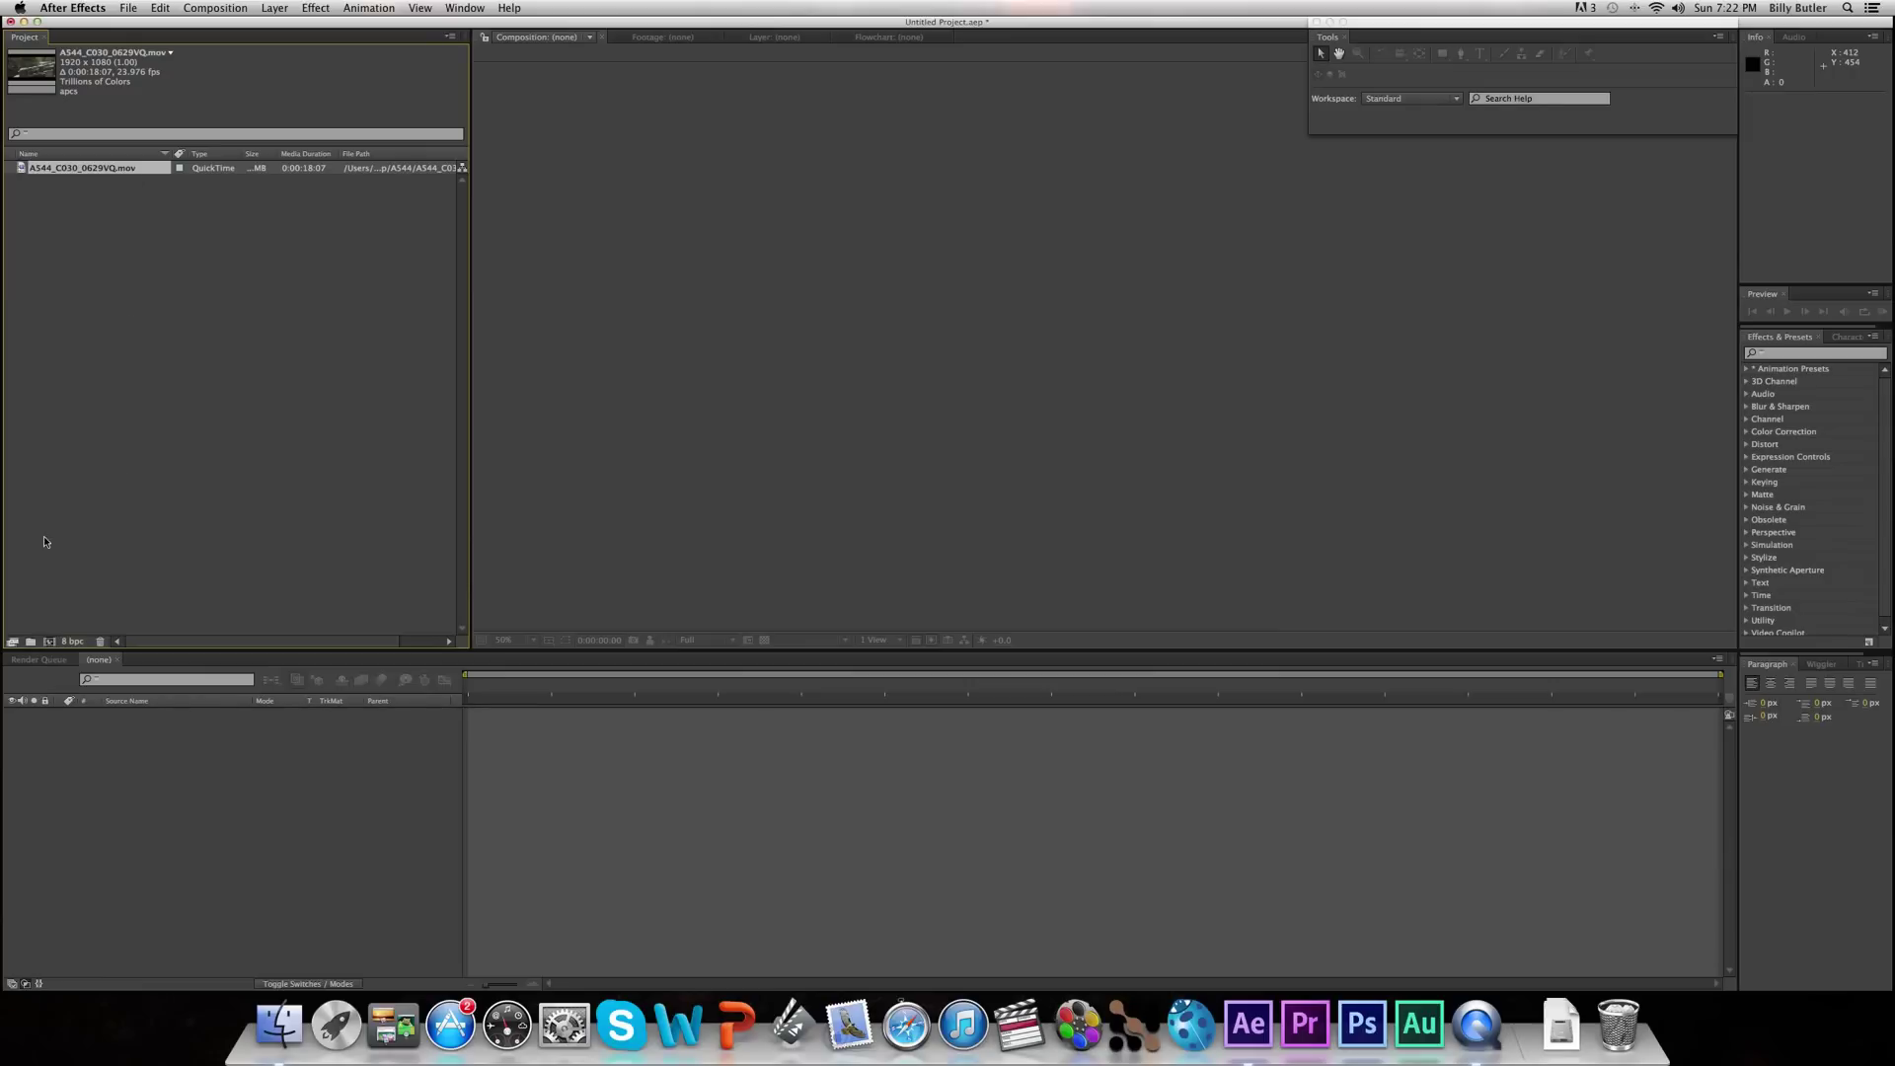
pyautogui.moveTo(63, 174); pyautogui.dragTo(53, 645)
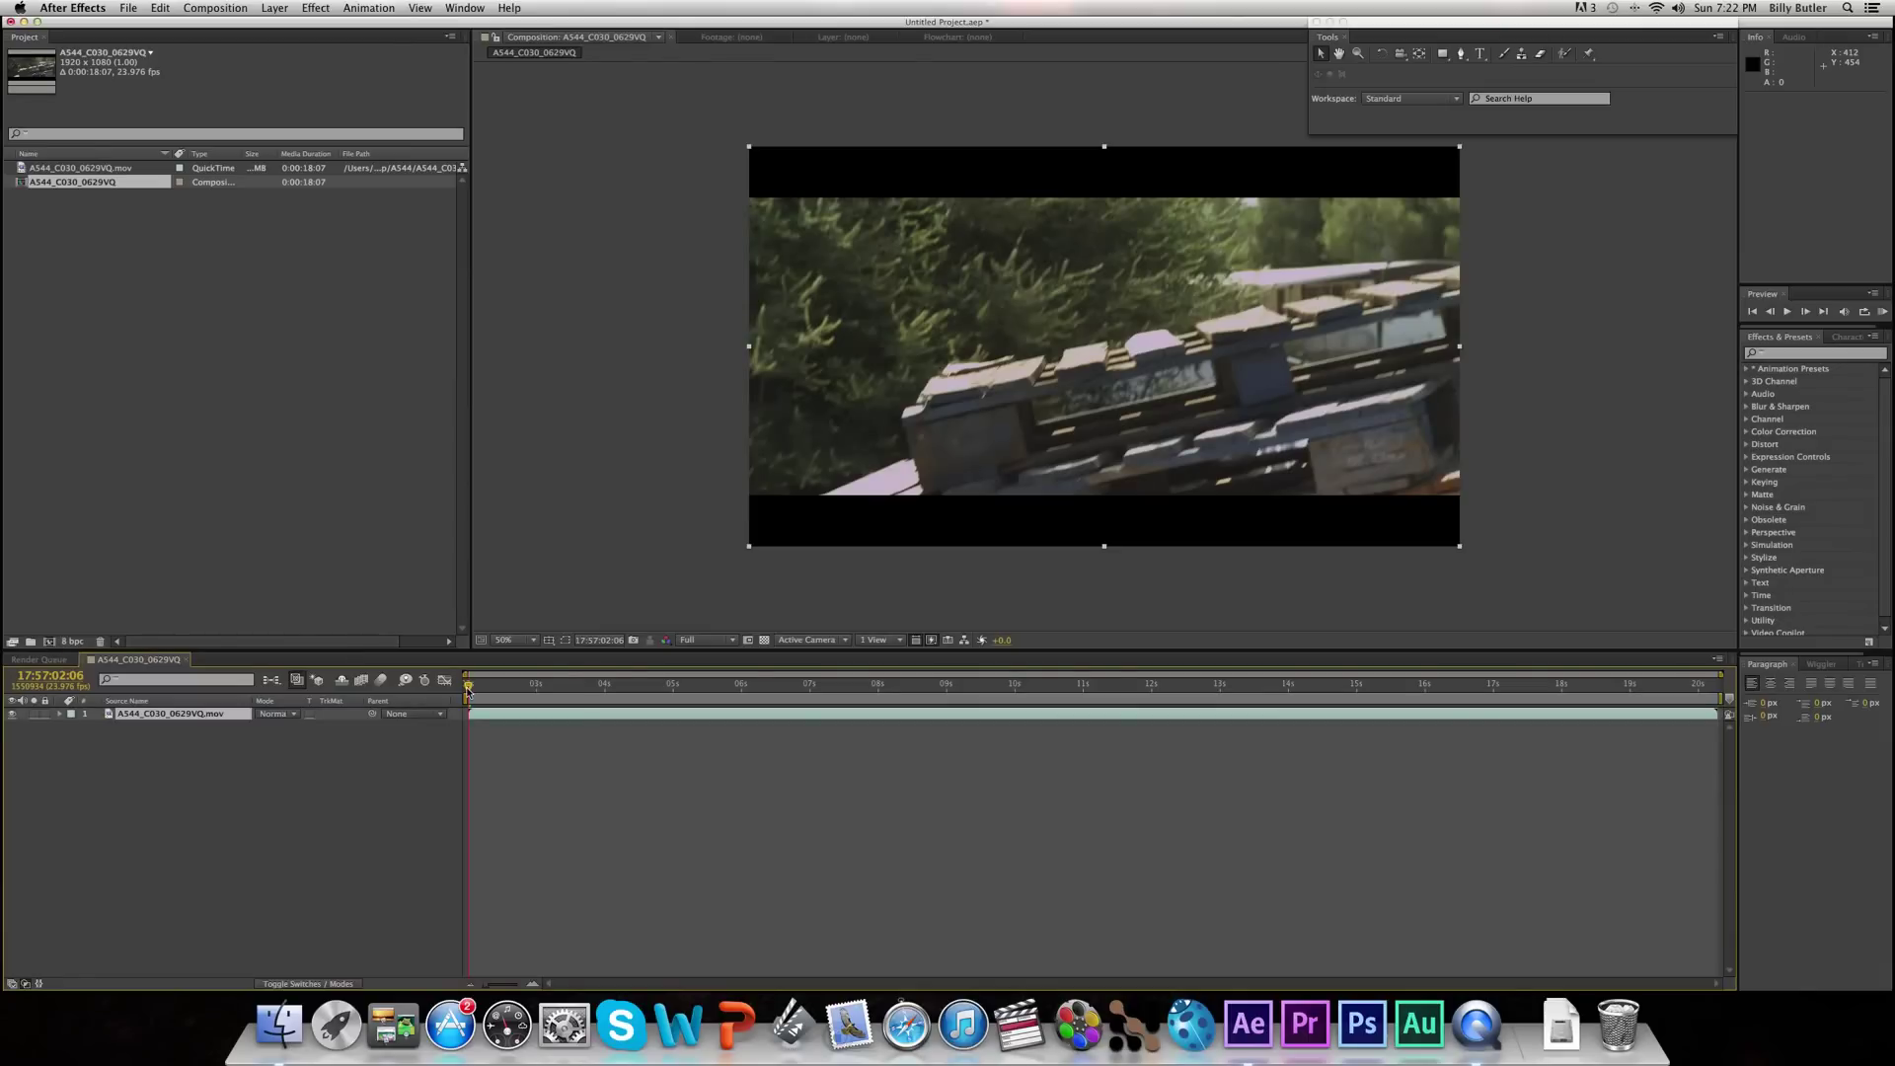
pyautogui.moveTo(468, 691); pyautogui.dragTo(896, 686)
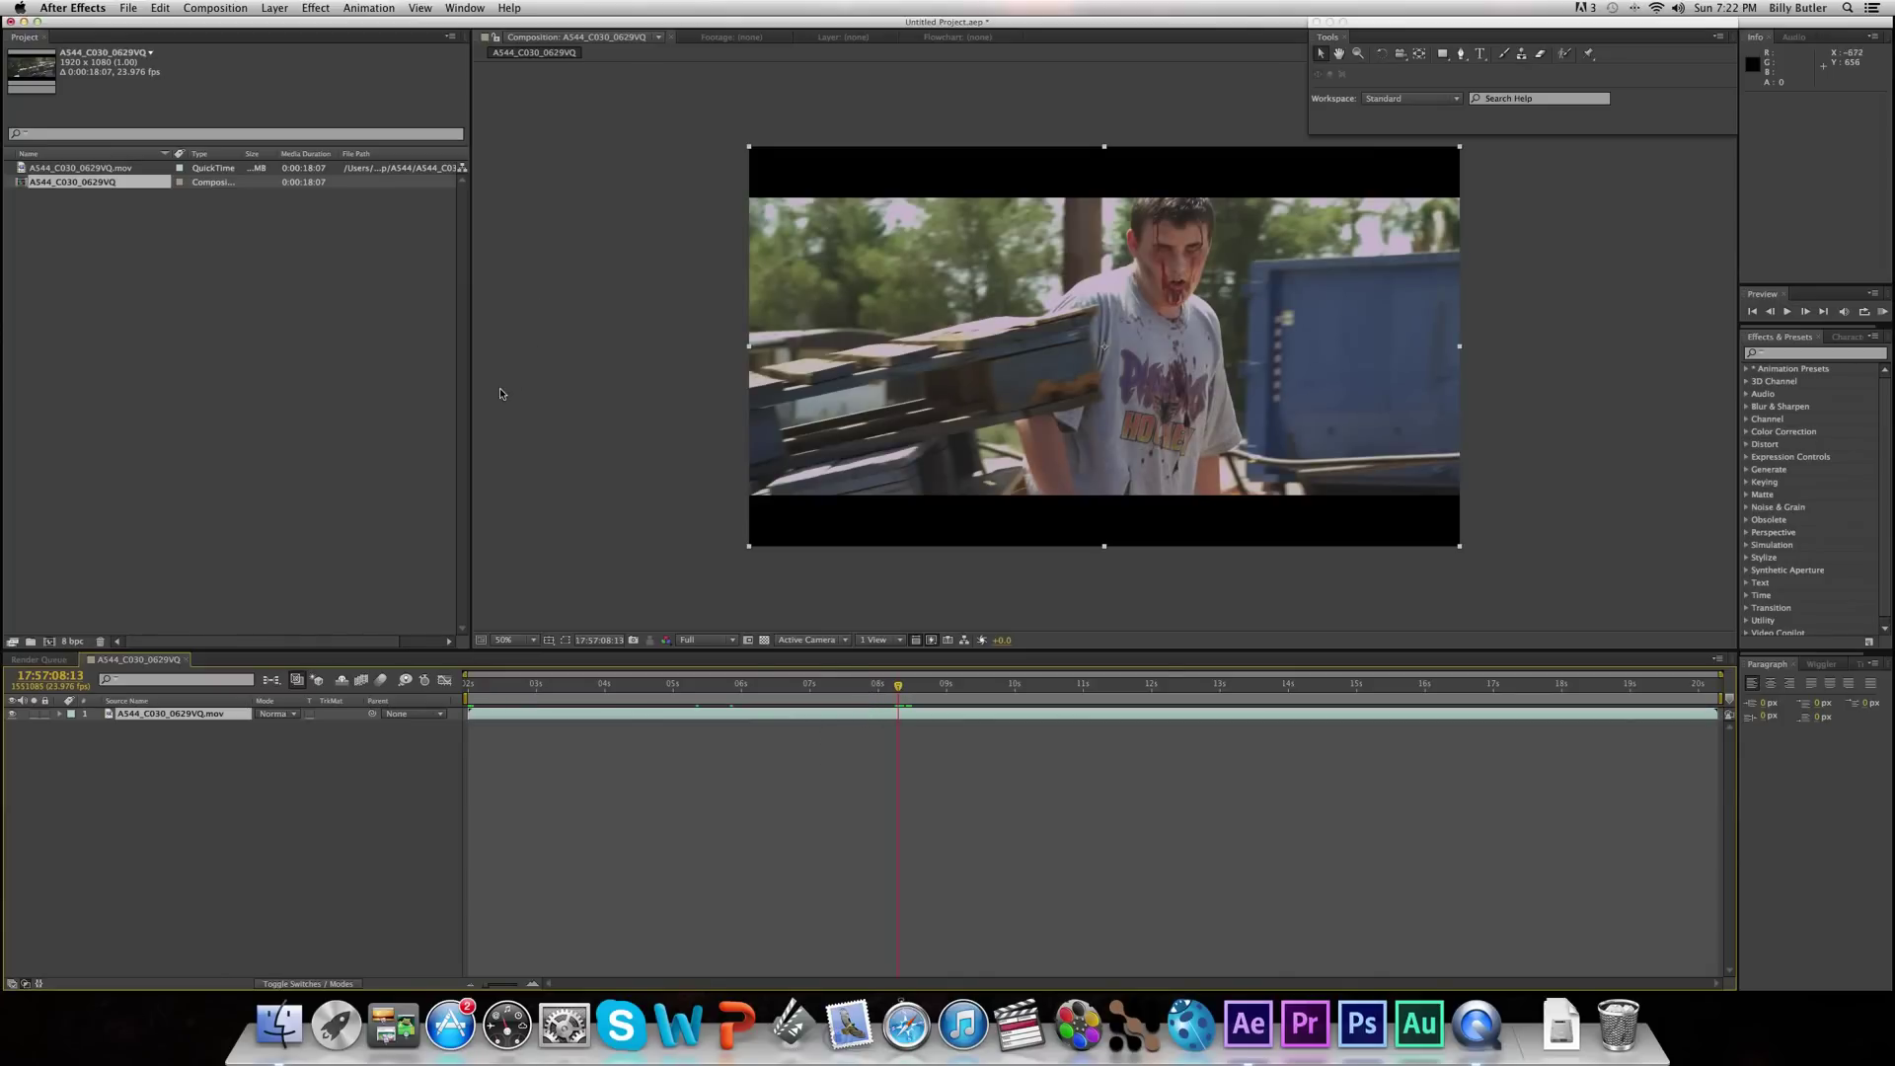
# - Add Adjustment Layer 1 above the clip with Layer > New > Adjustment Layer
pyautogui.click(274, 8)
pyautogui.moveTo(286, 26)
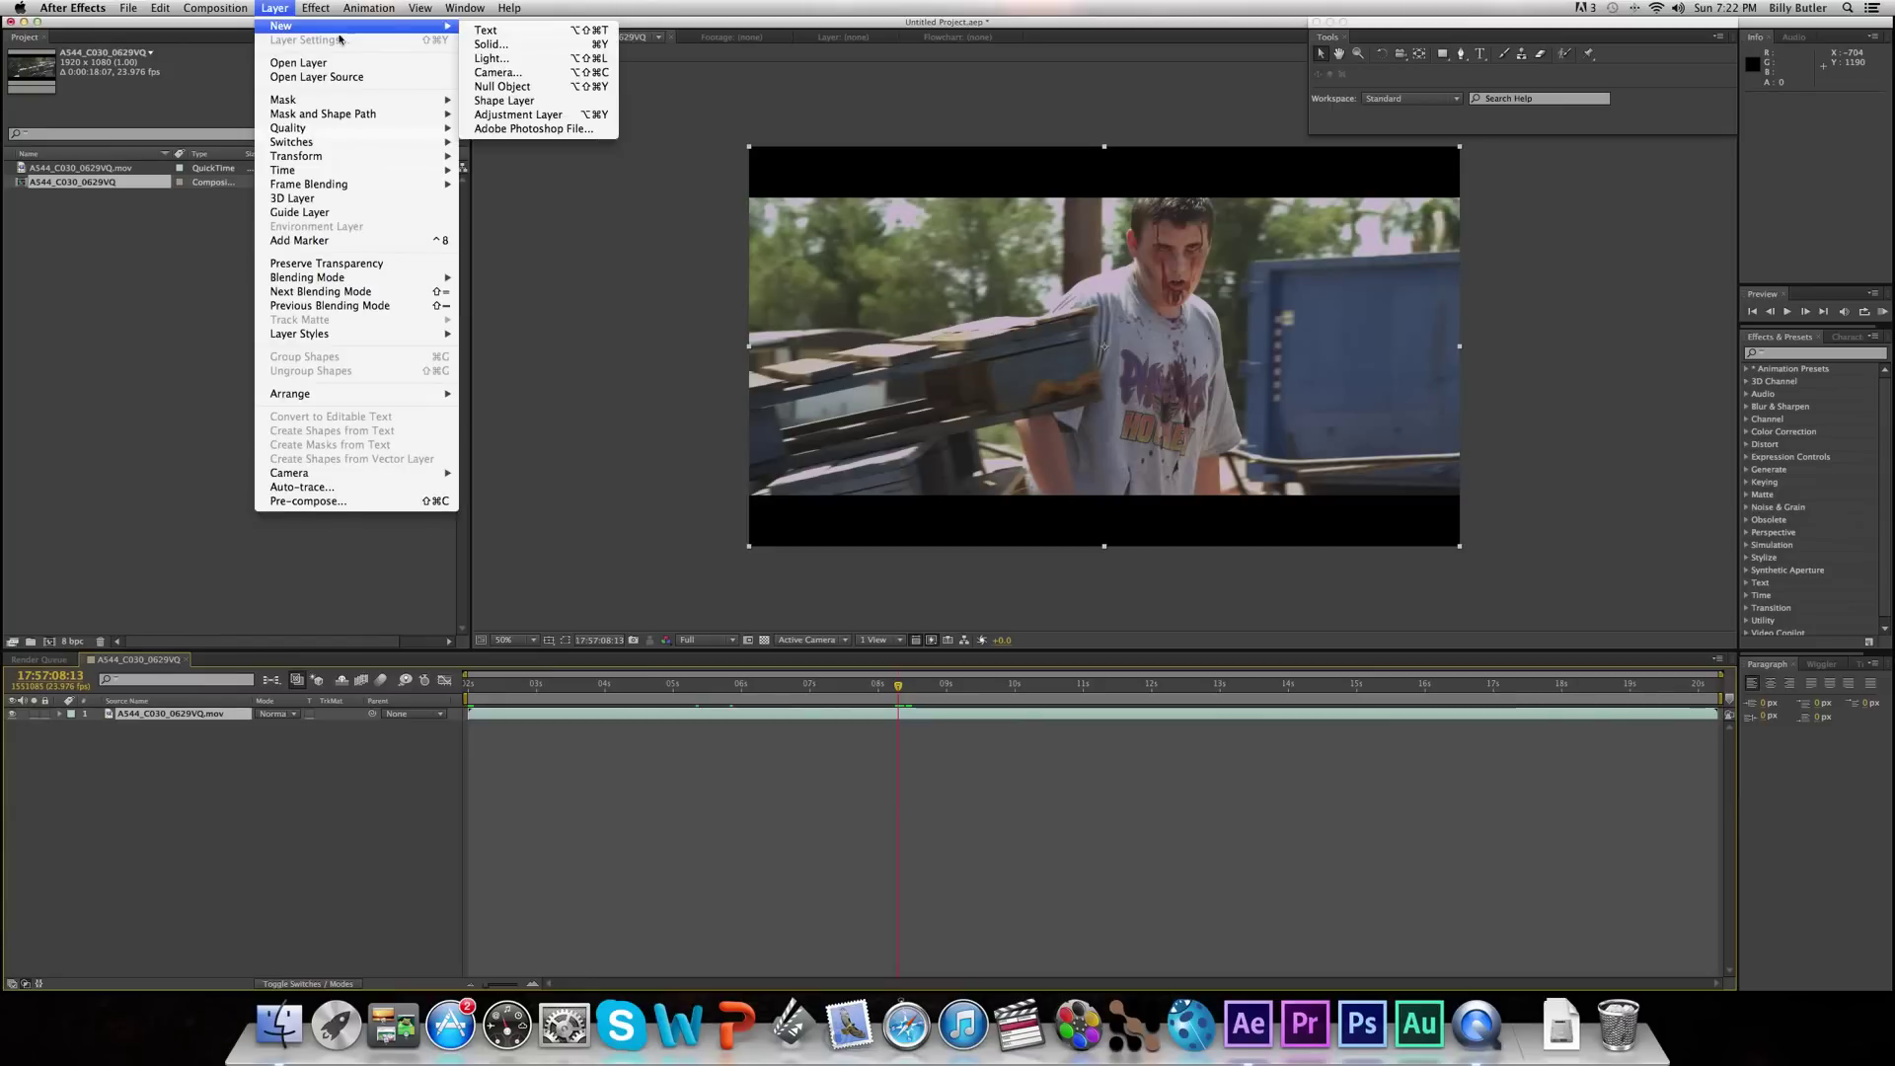
pyautogui.click(513, 116)
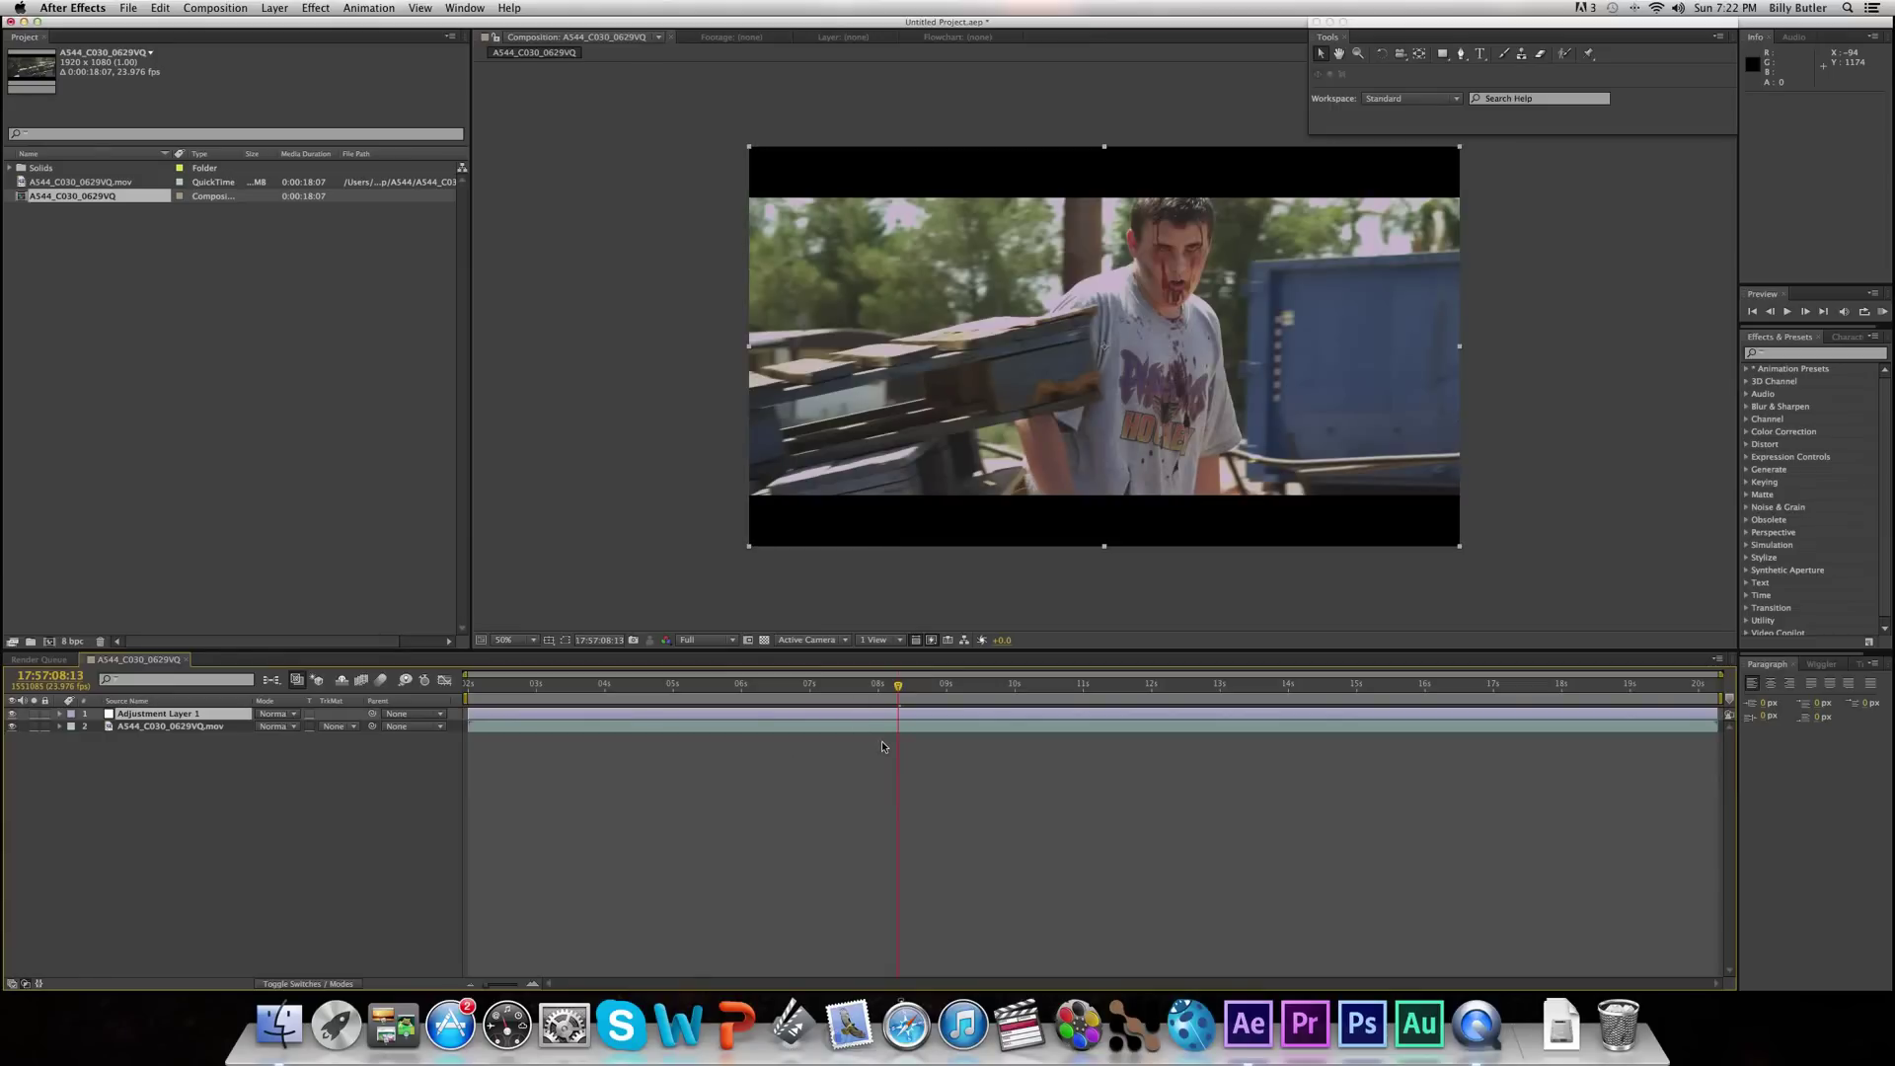
# - Apply Levels to Adjustment Layer 1 with Input Black 45 and Input White 224
pyautogui.click(1793, 355)
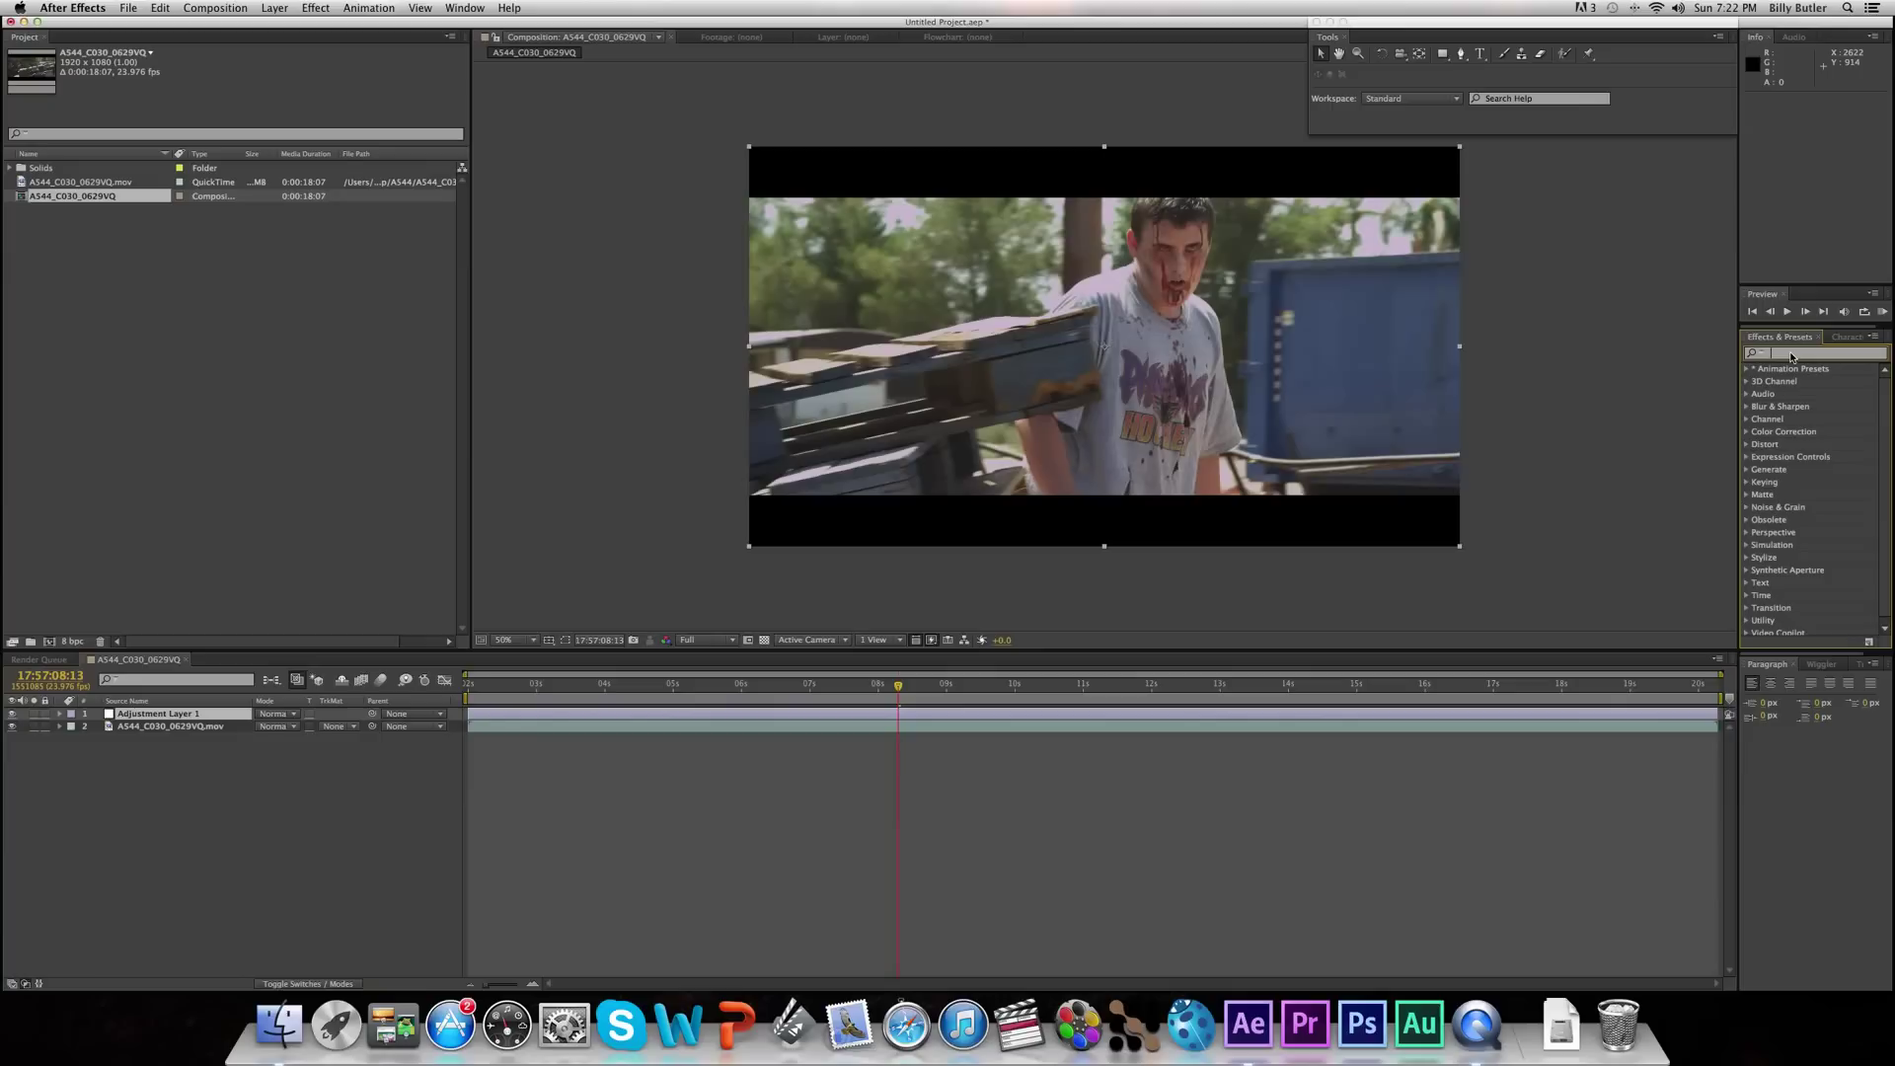
pyautogui.write('level')
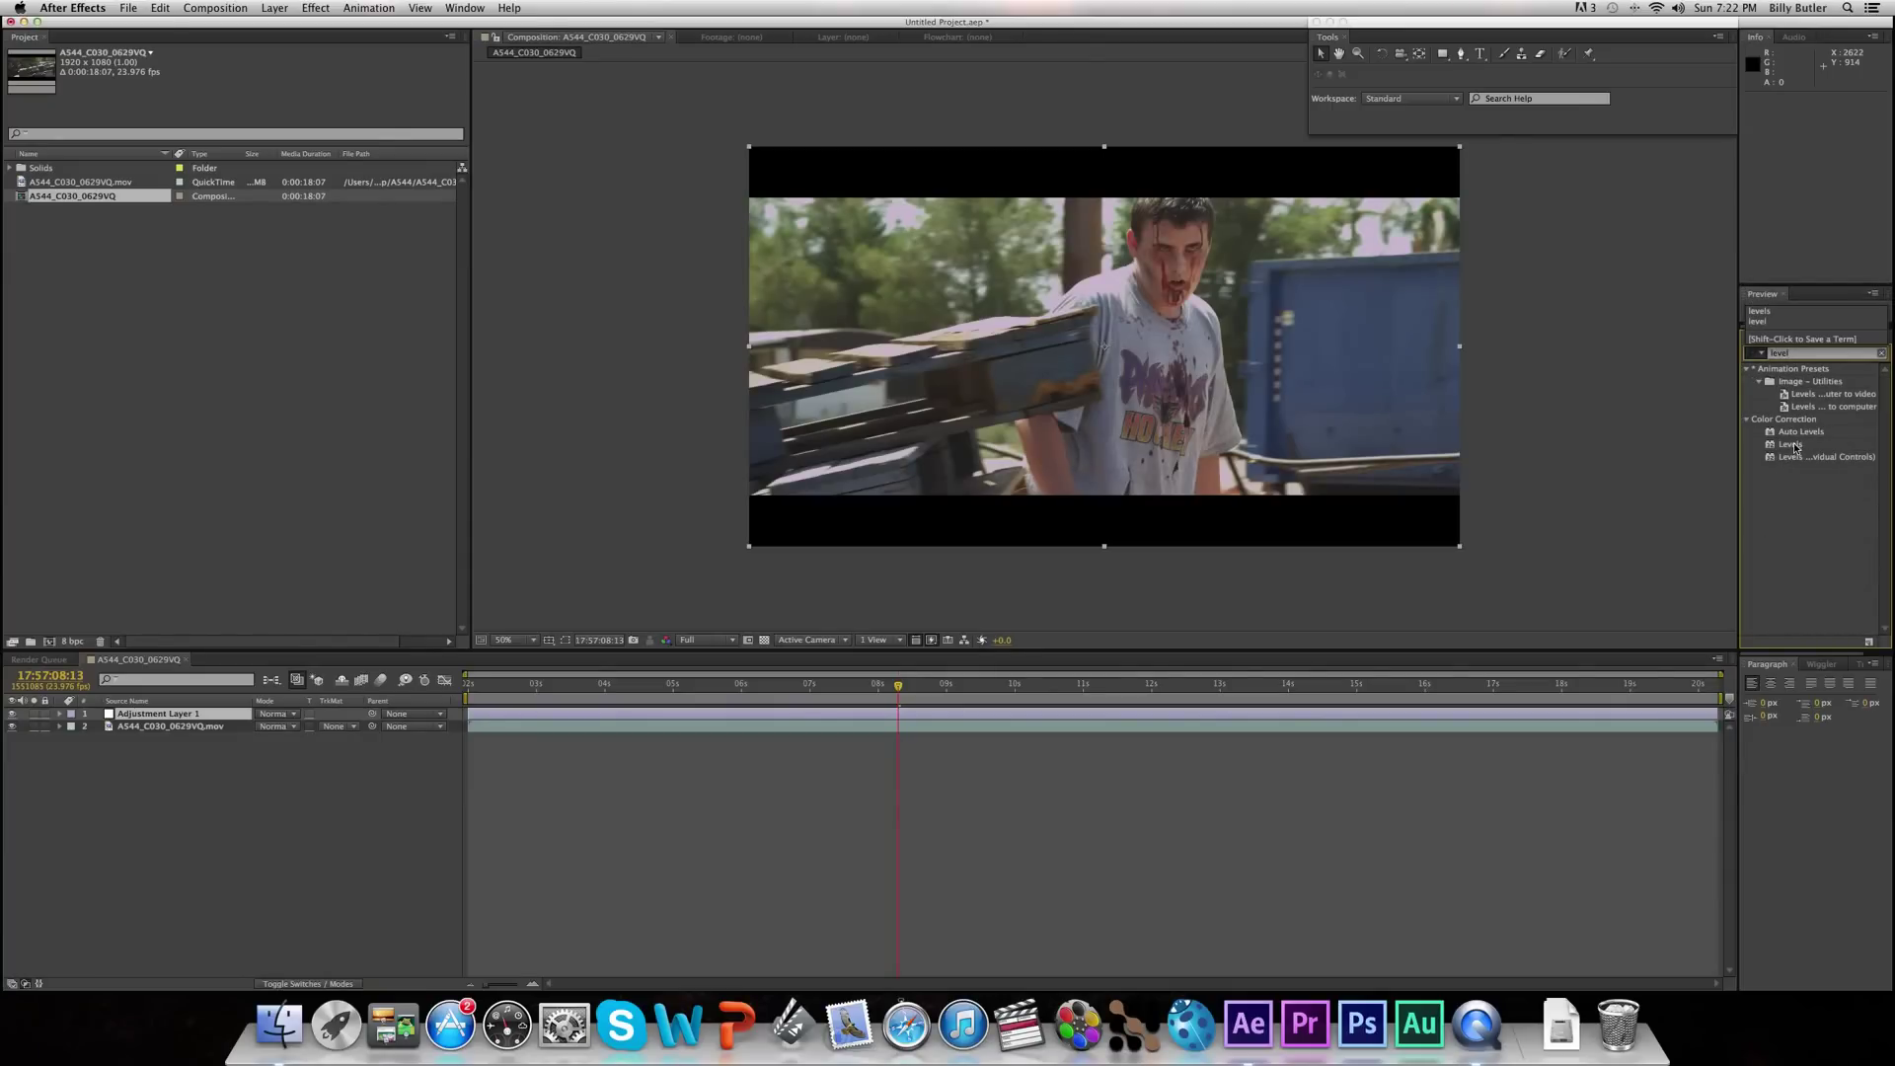
pyautogui.moveTo(1795, 447); pyautogui.dragTo(914, 710)
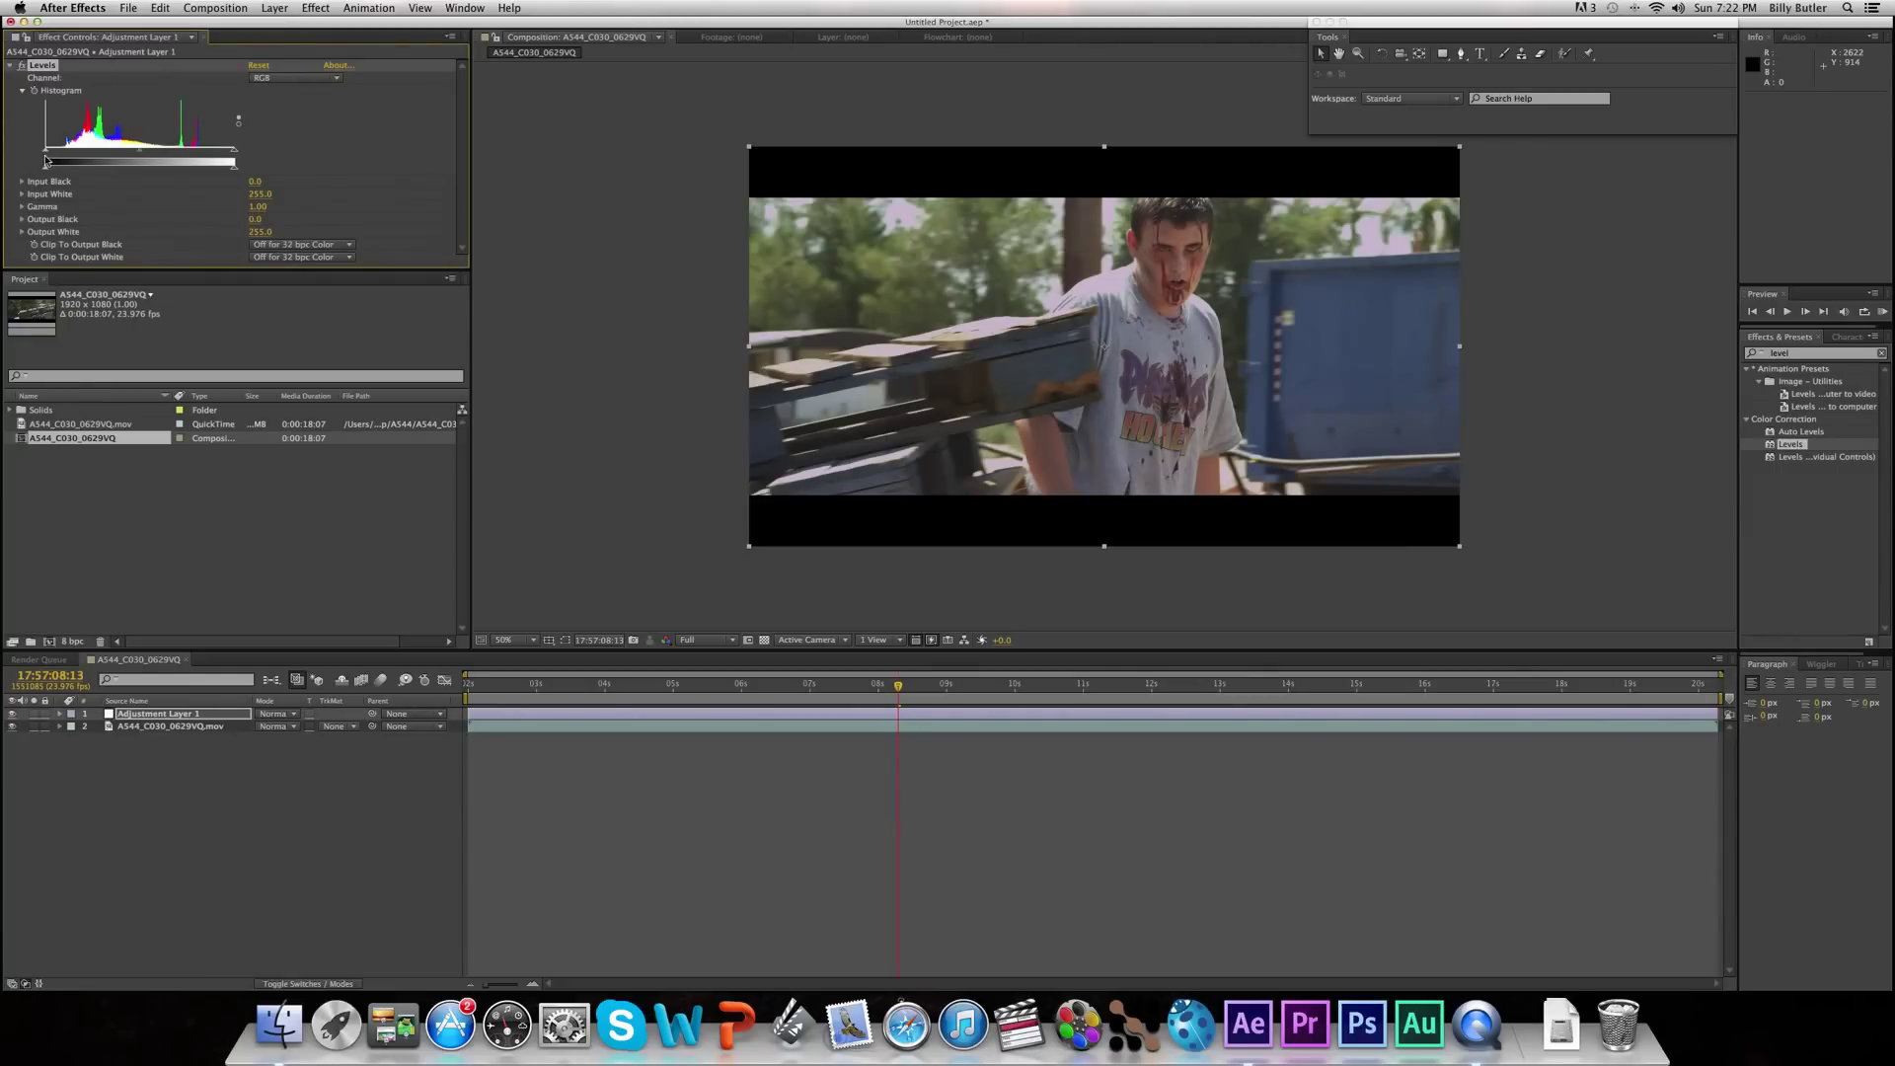
pyautogui.moveTo(45, 155); pyautogui.dragTo(80, 153)
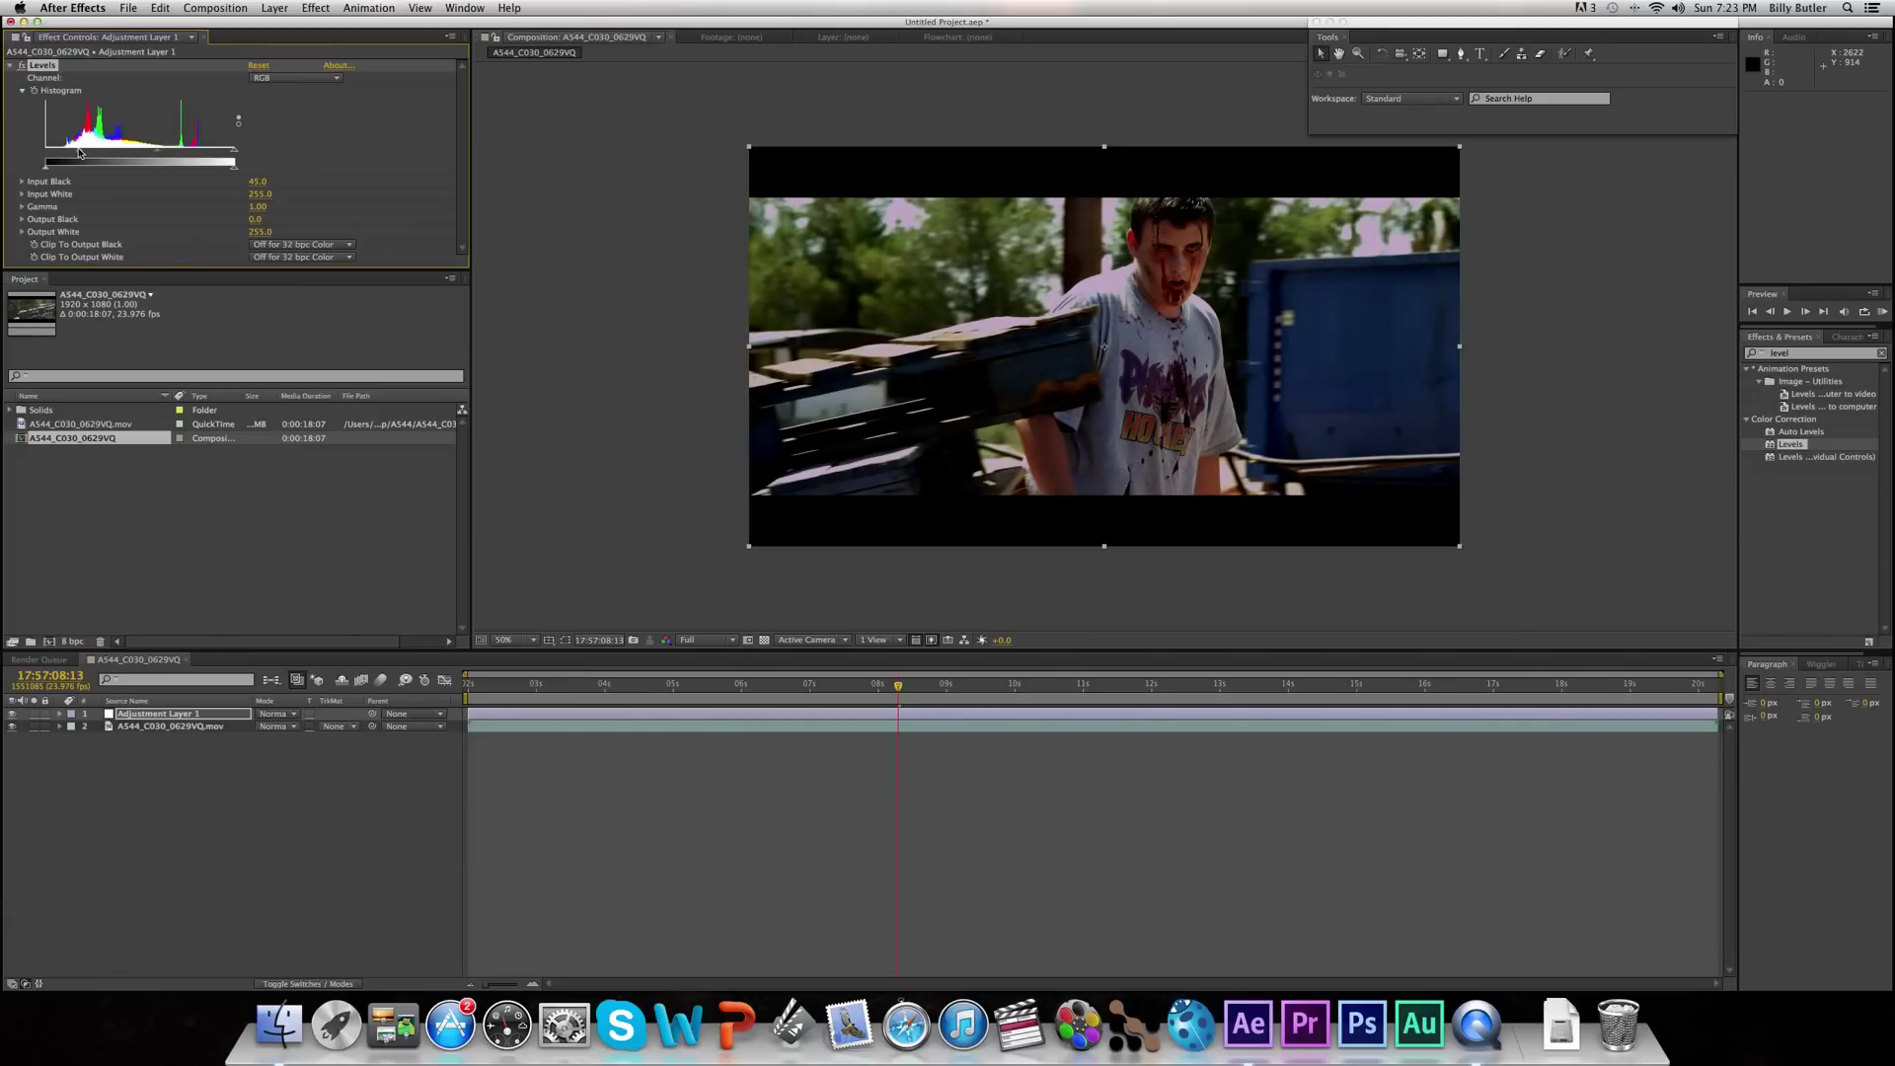
pyautogui.moveTo(234, 152); pyautogui.dragTo(150, 155)
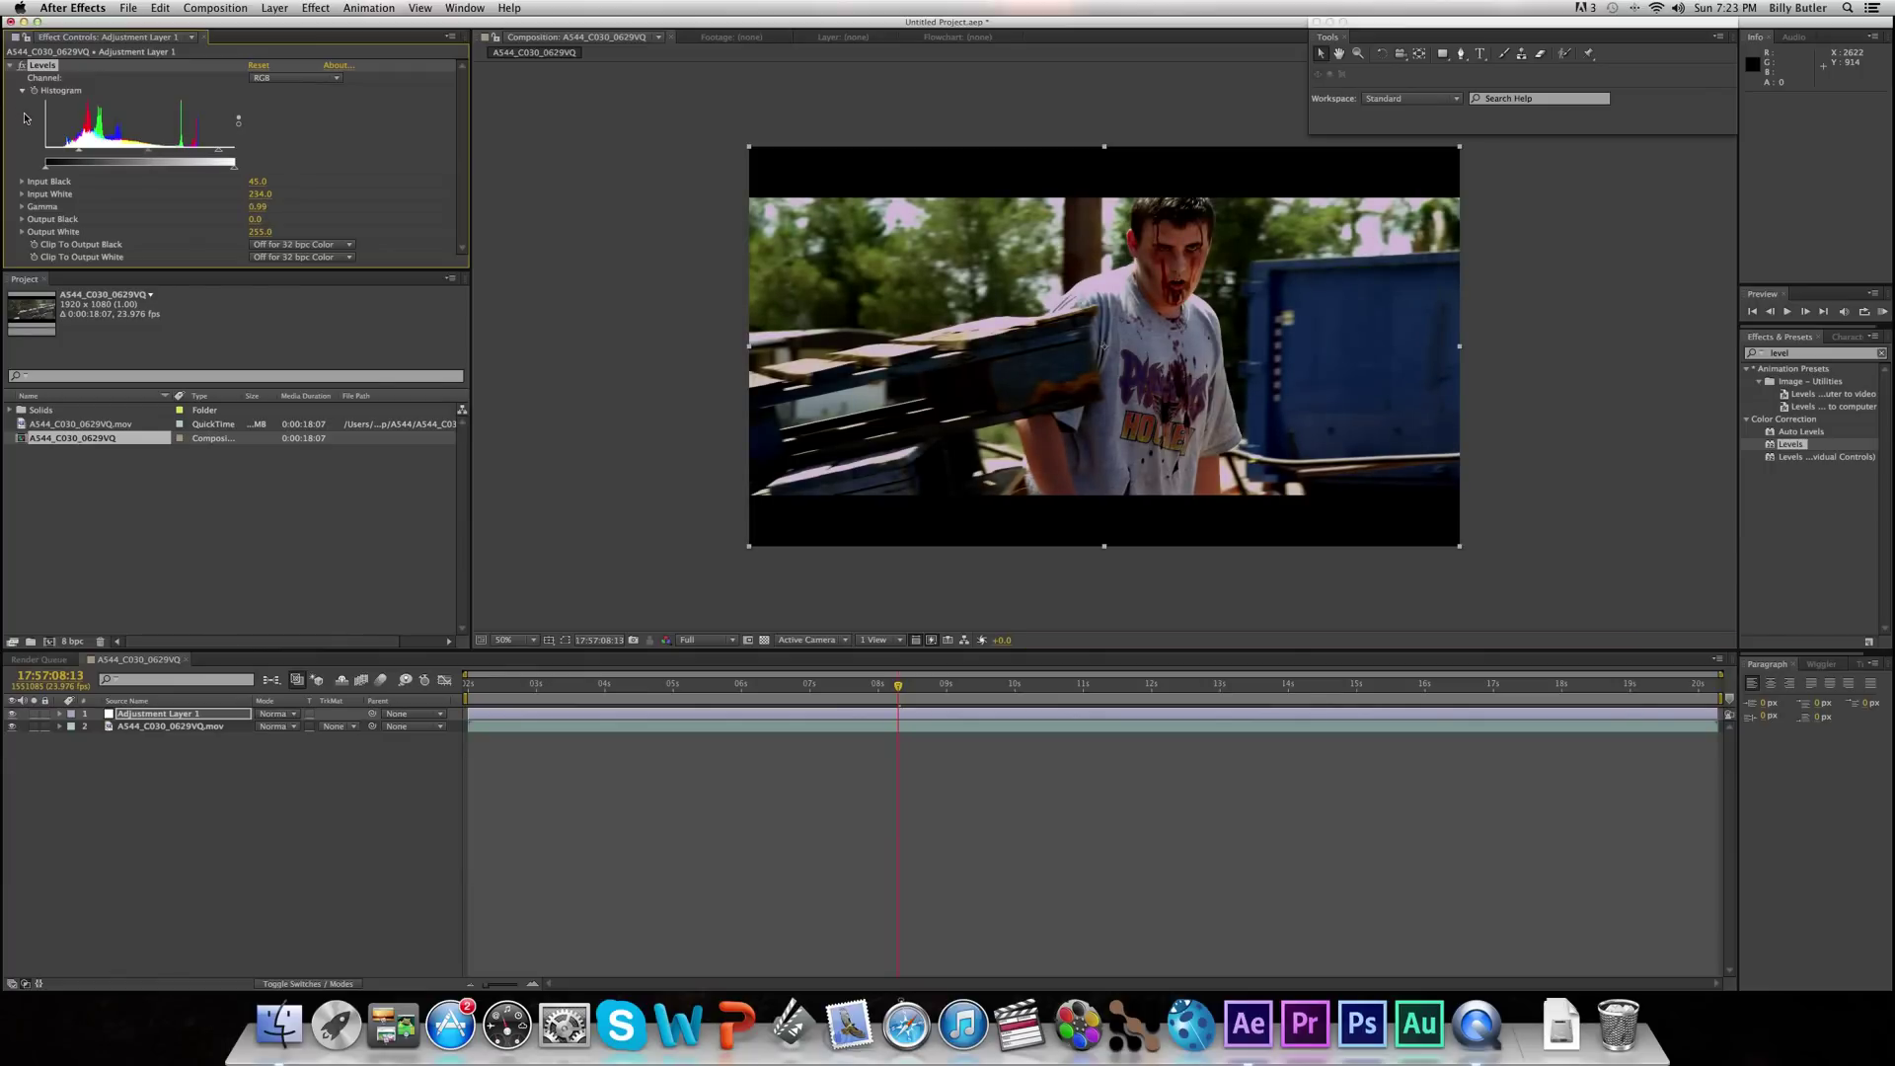
# - Toggle the adjustment layer's visibility to compare the Levels grade with the original
pyautogui.click(13, 714)
pyautogui.click(13, 715)
pyautogui.click(13, 715)
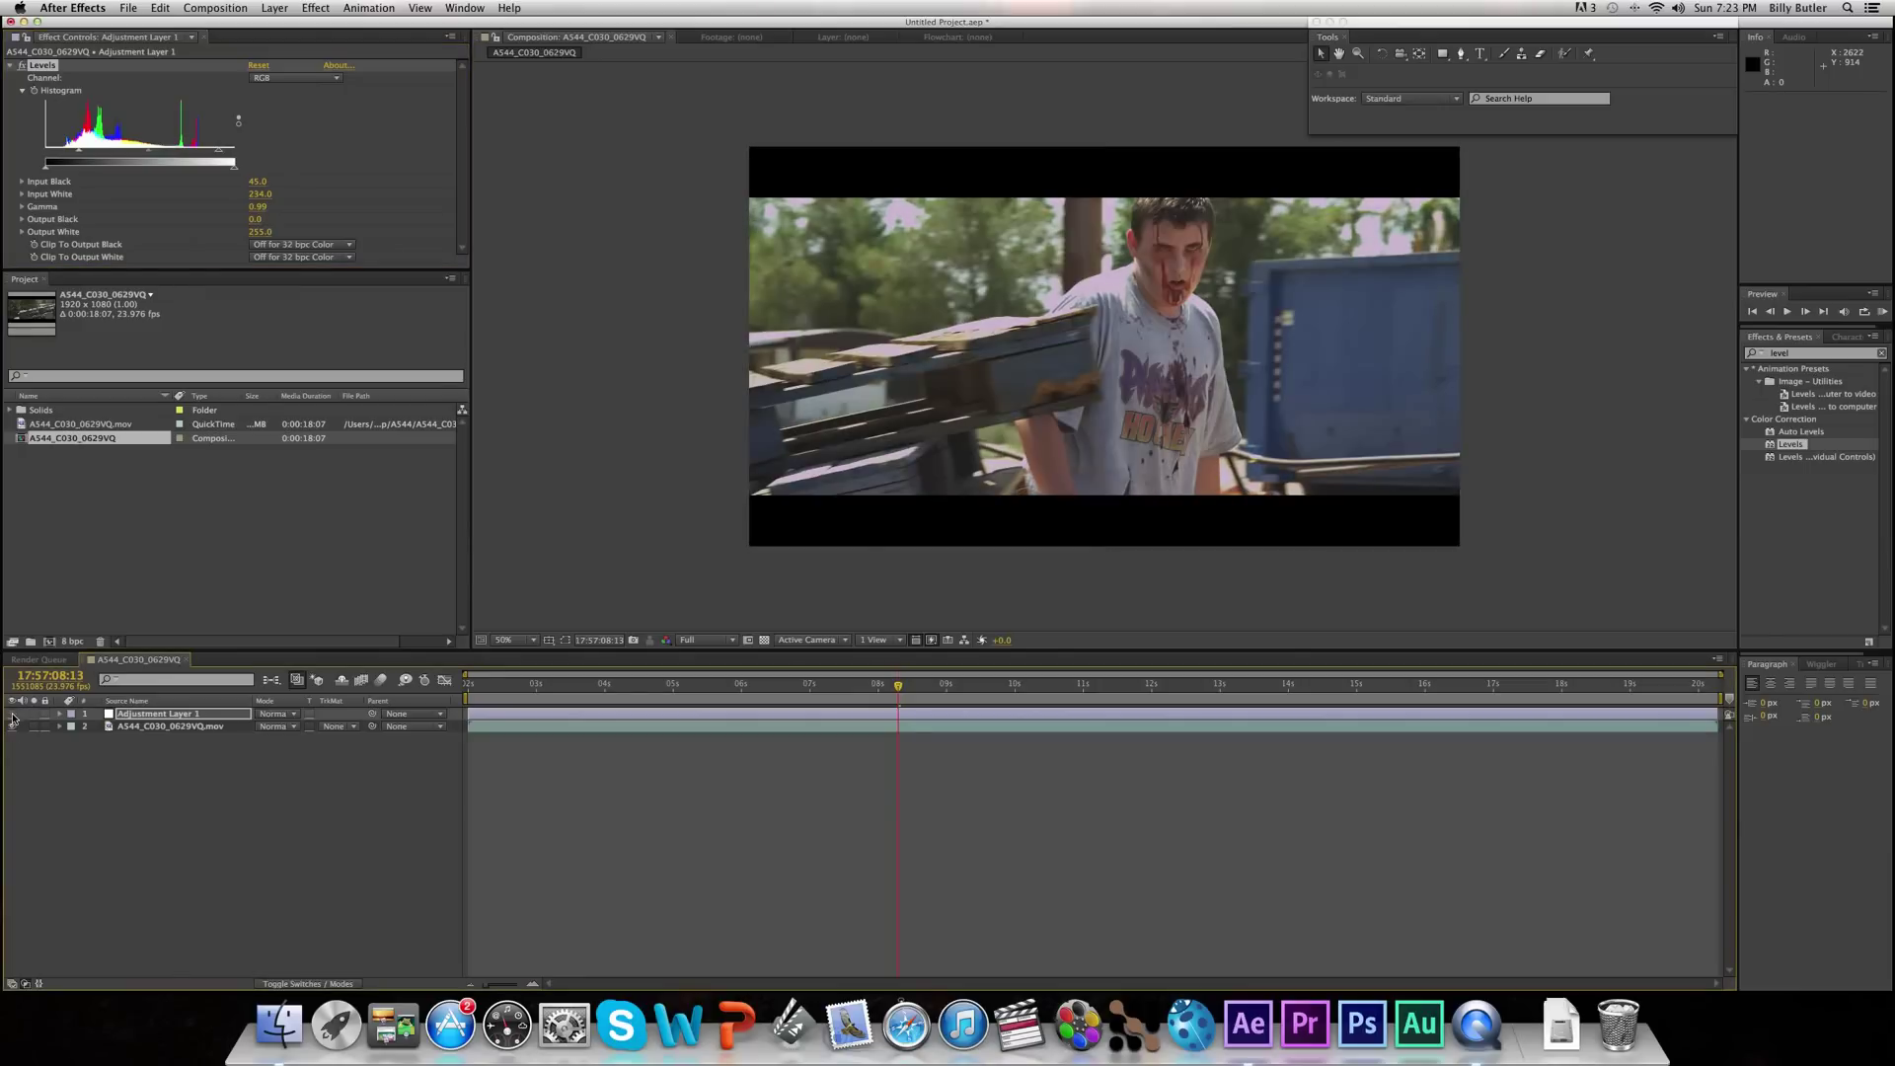
pyautogui.click(13, 715)
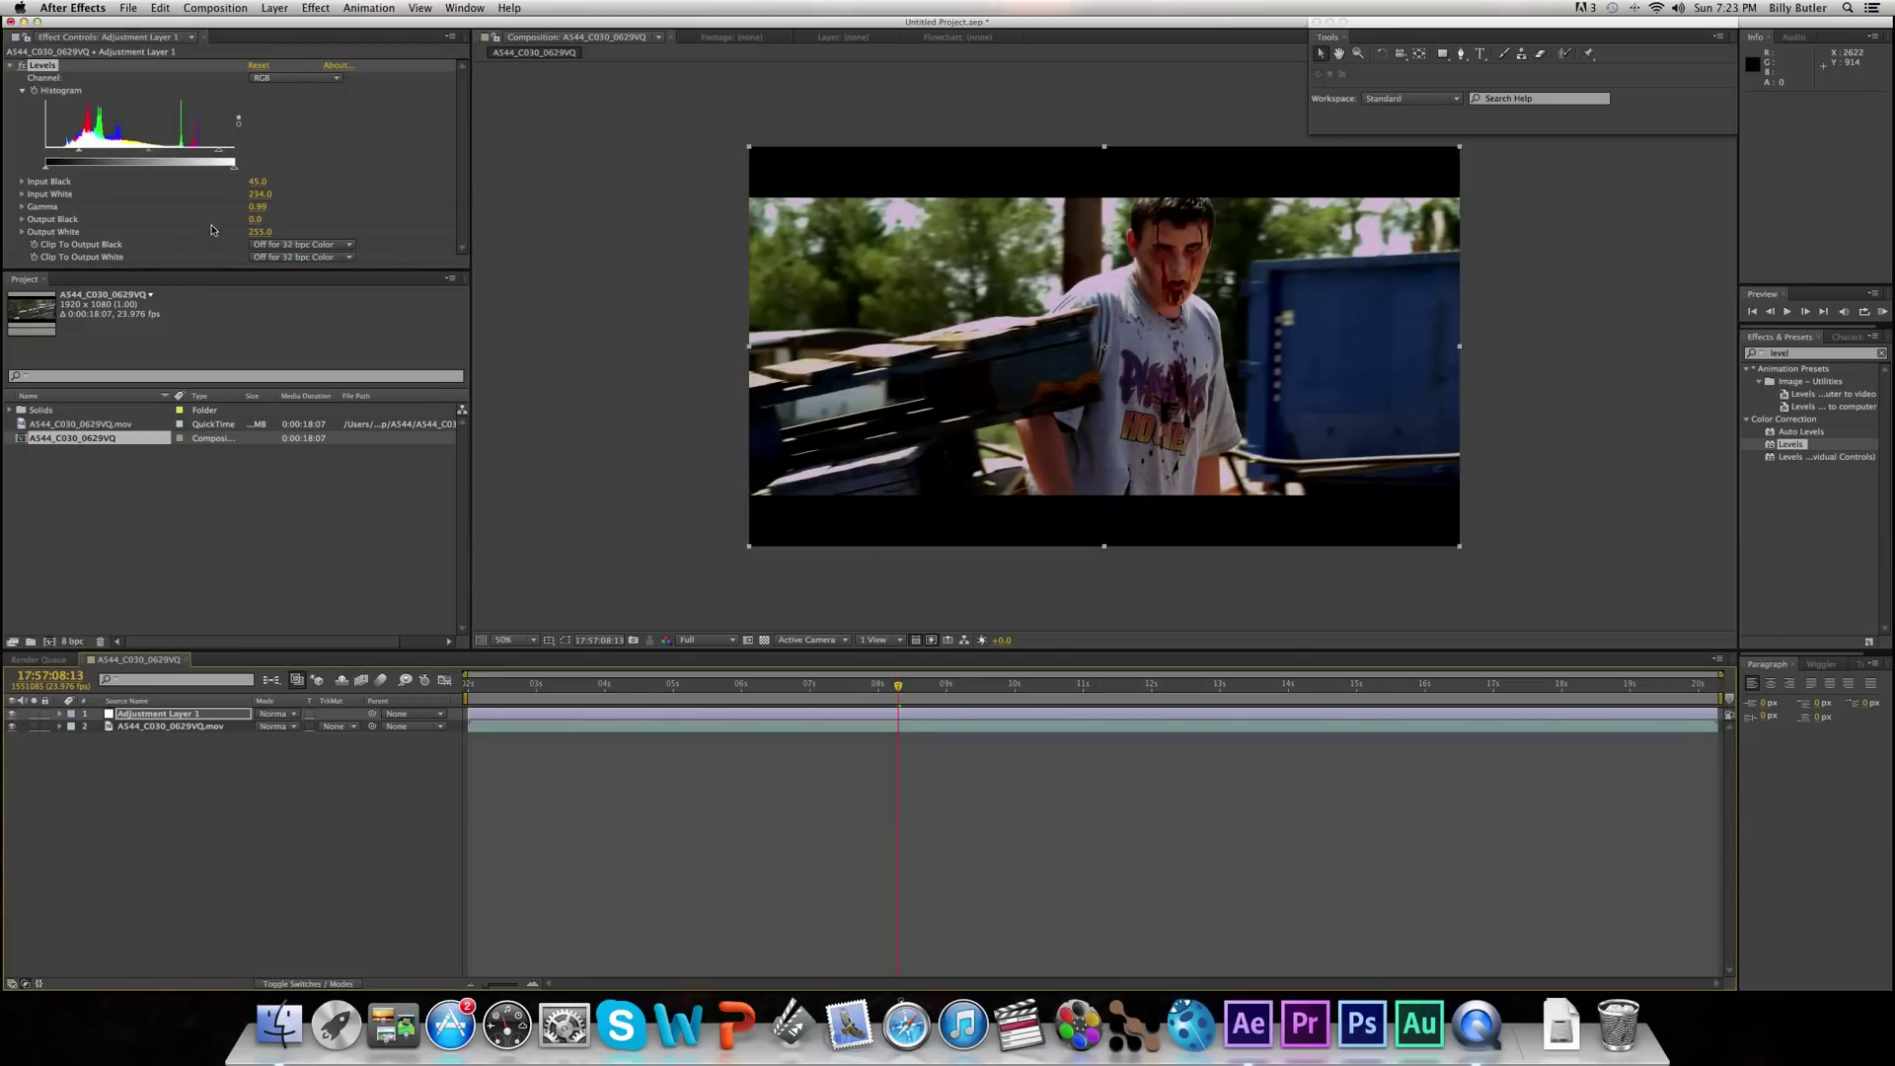
# - Set the Levels red channel to Input Black 19 and Input White 234
pyautogui.click(335, 78)
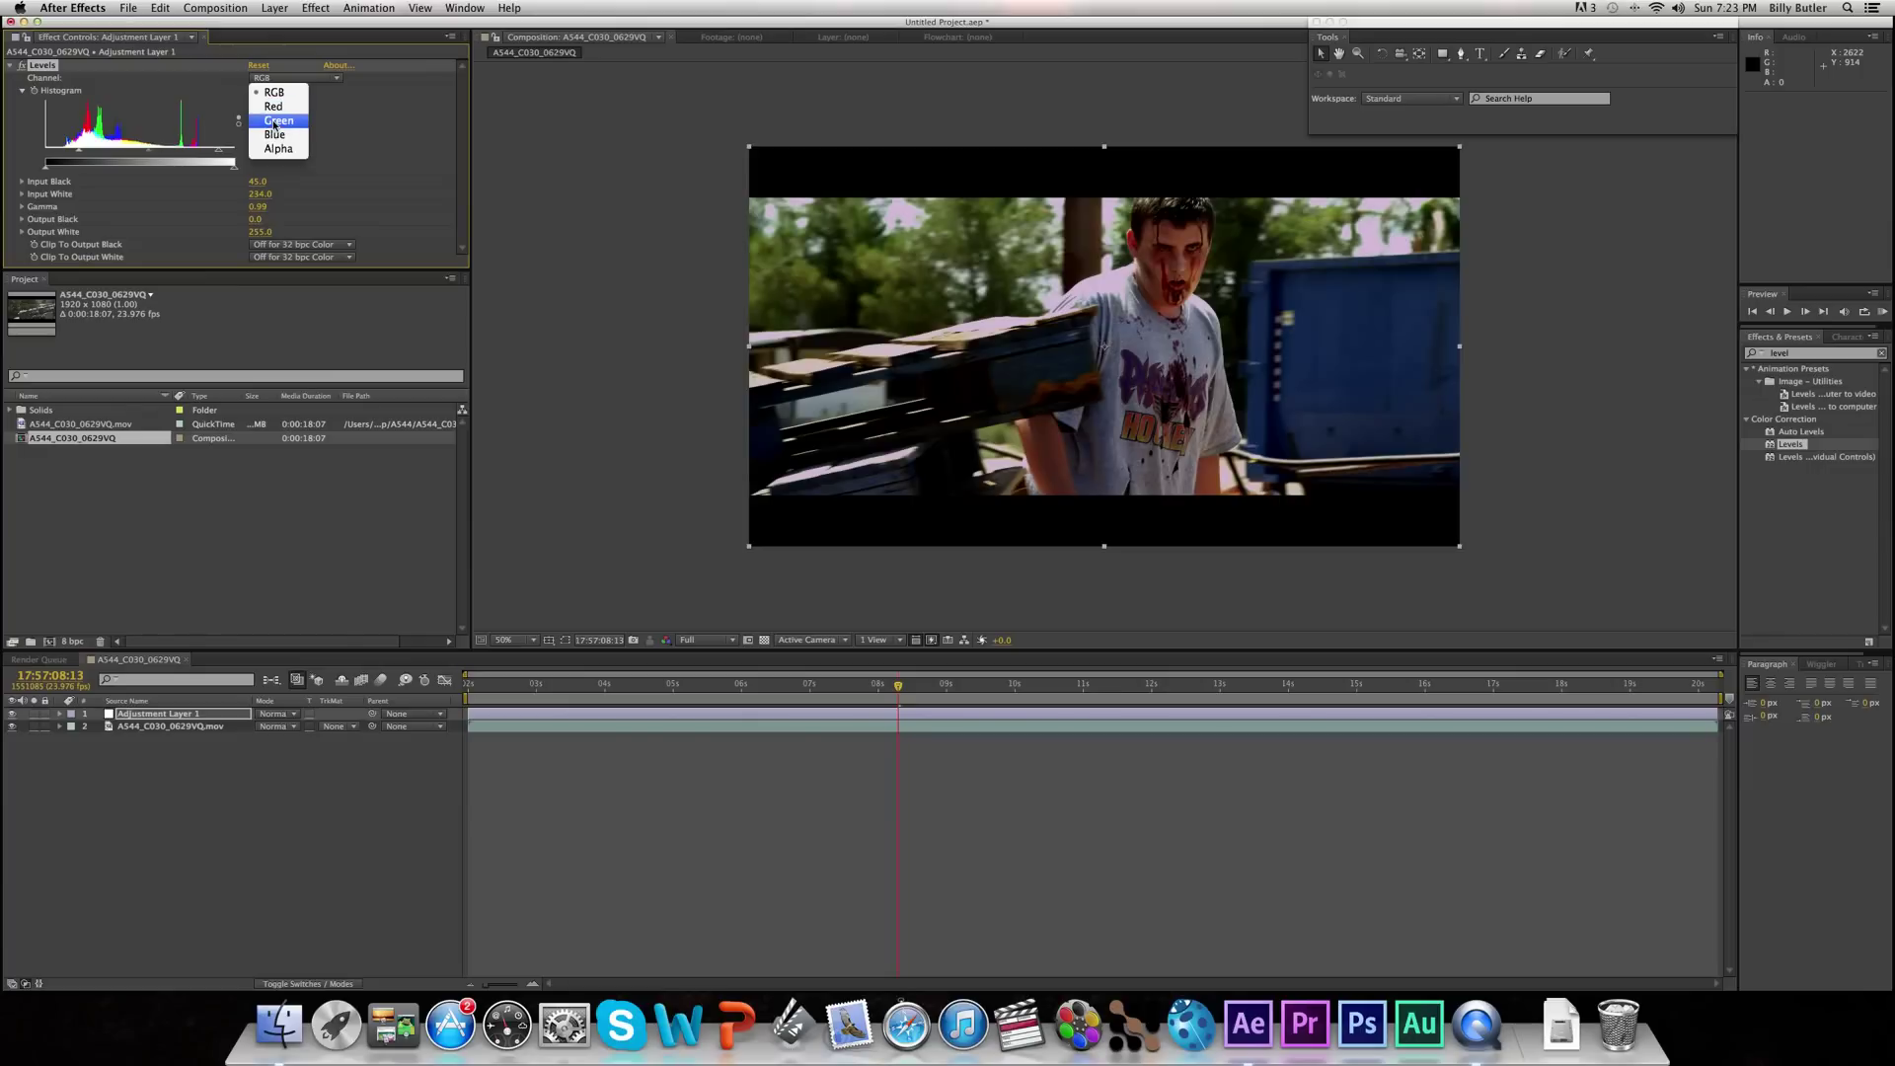
pyautogui.click(274, 105)
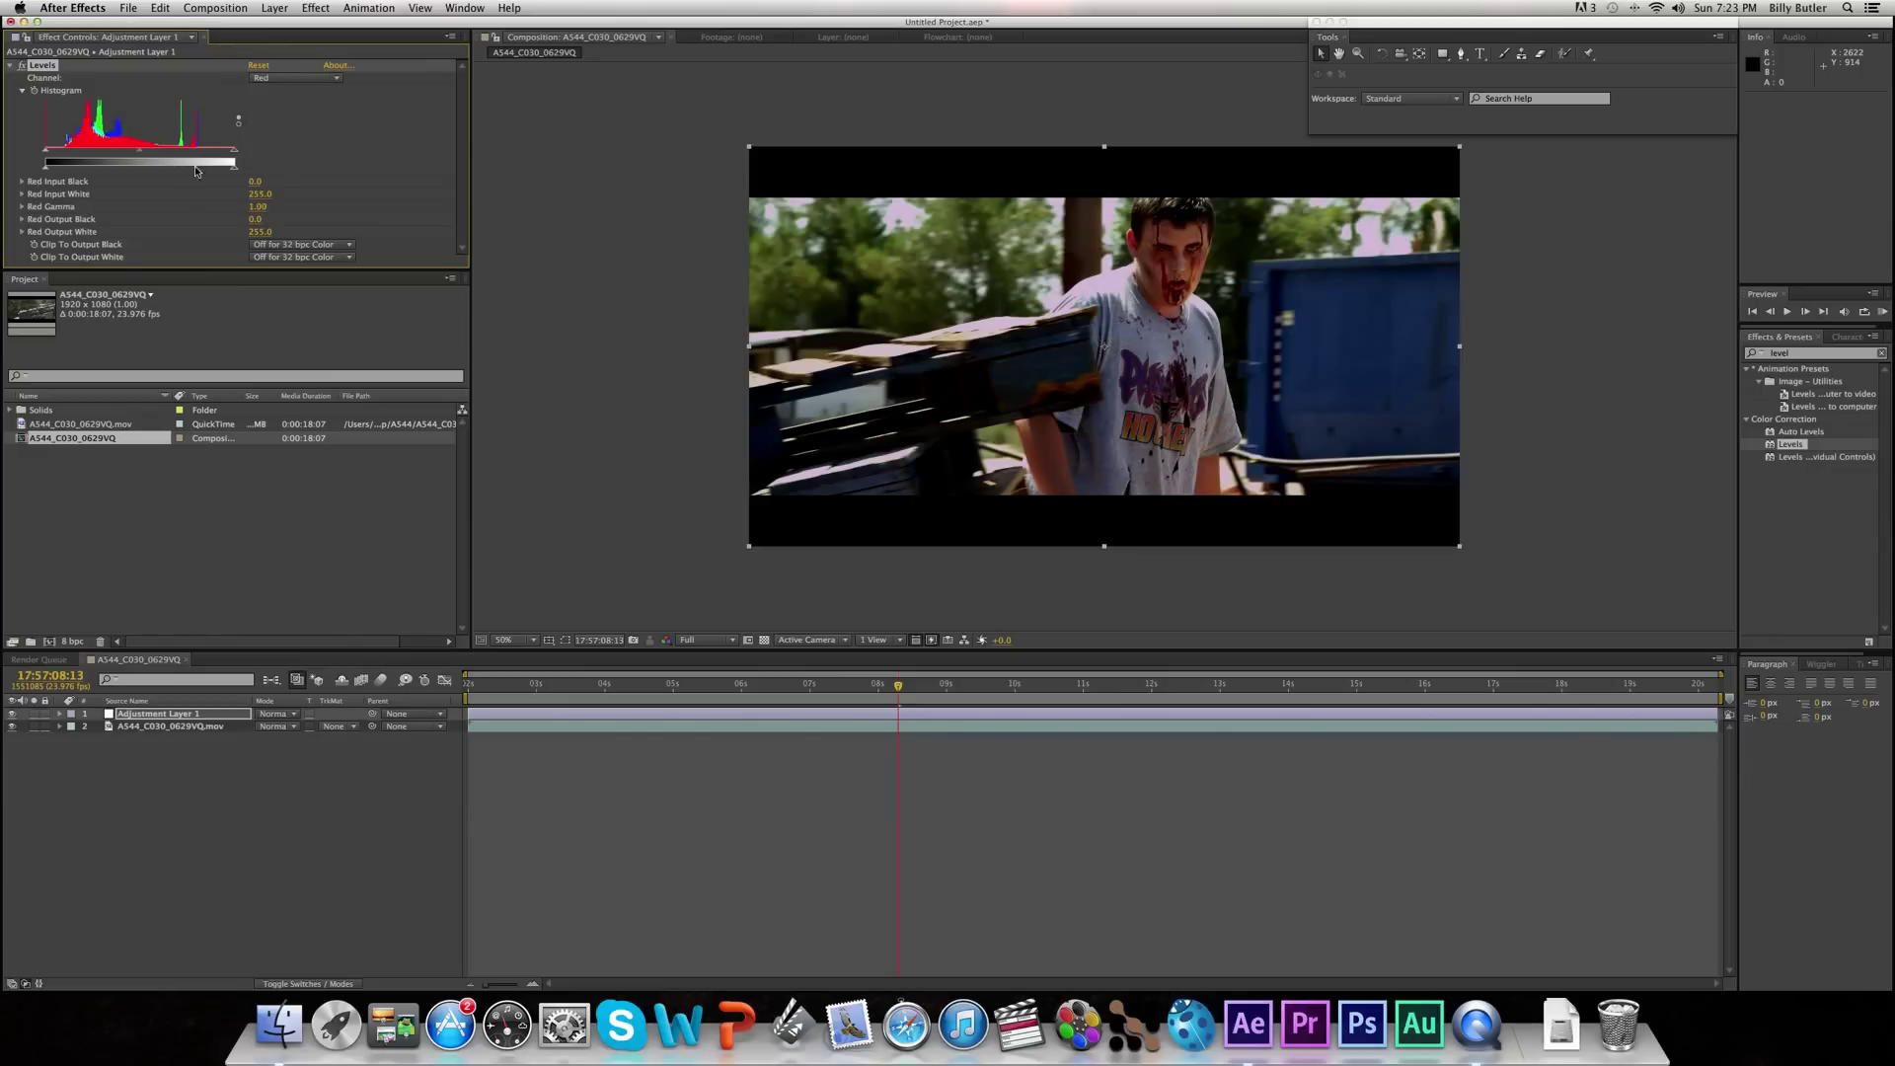
pyautogui.moveTo(47, 150); pyautogui.dragTo(61, 154)
pyautogui.moveTo(233, 151); pyautogui.dragTo(220, 153)
# - Set the green channel to Input Black 11, Input White 236 and Gamma 0.94
pyautogui.click(335, 82)
pyautogui.click(276, 120)
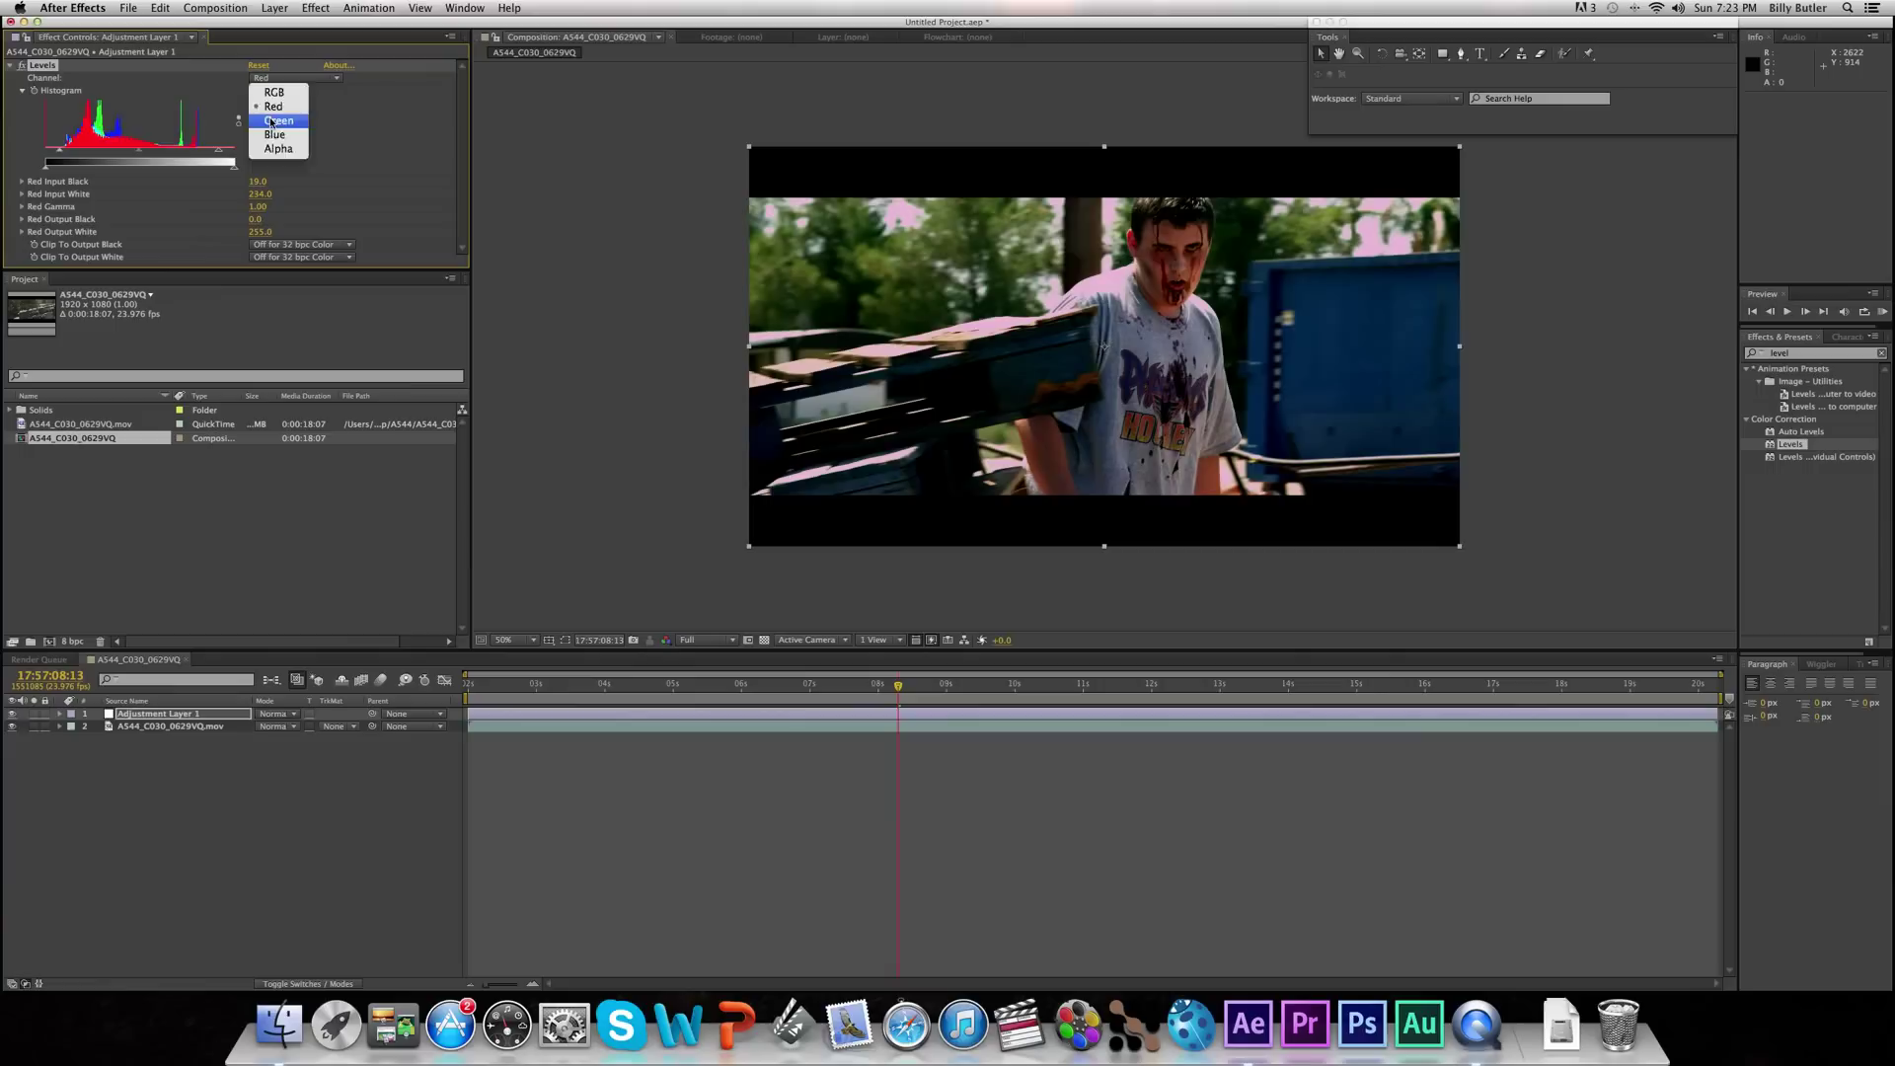
pyautogui.moveTo(47, 155); pyautogui.dragTo(55, 155)
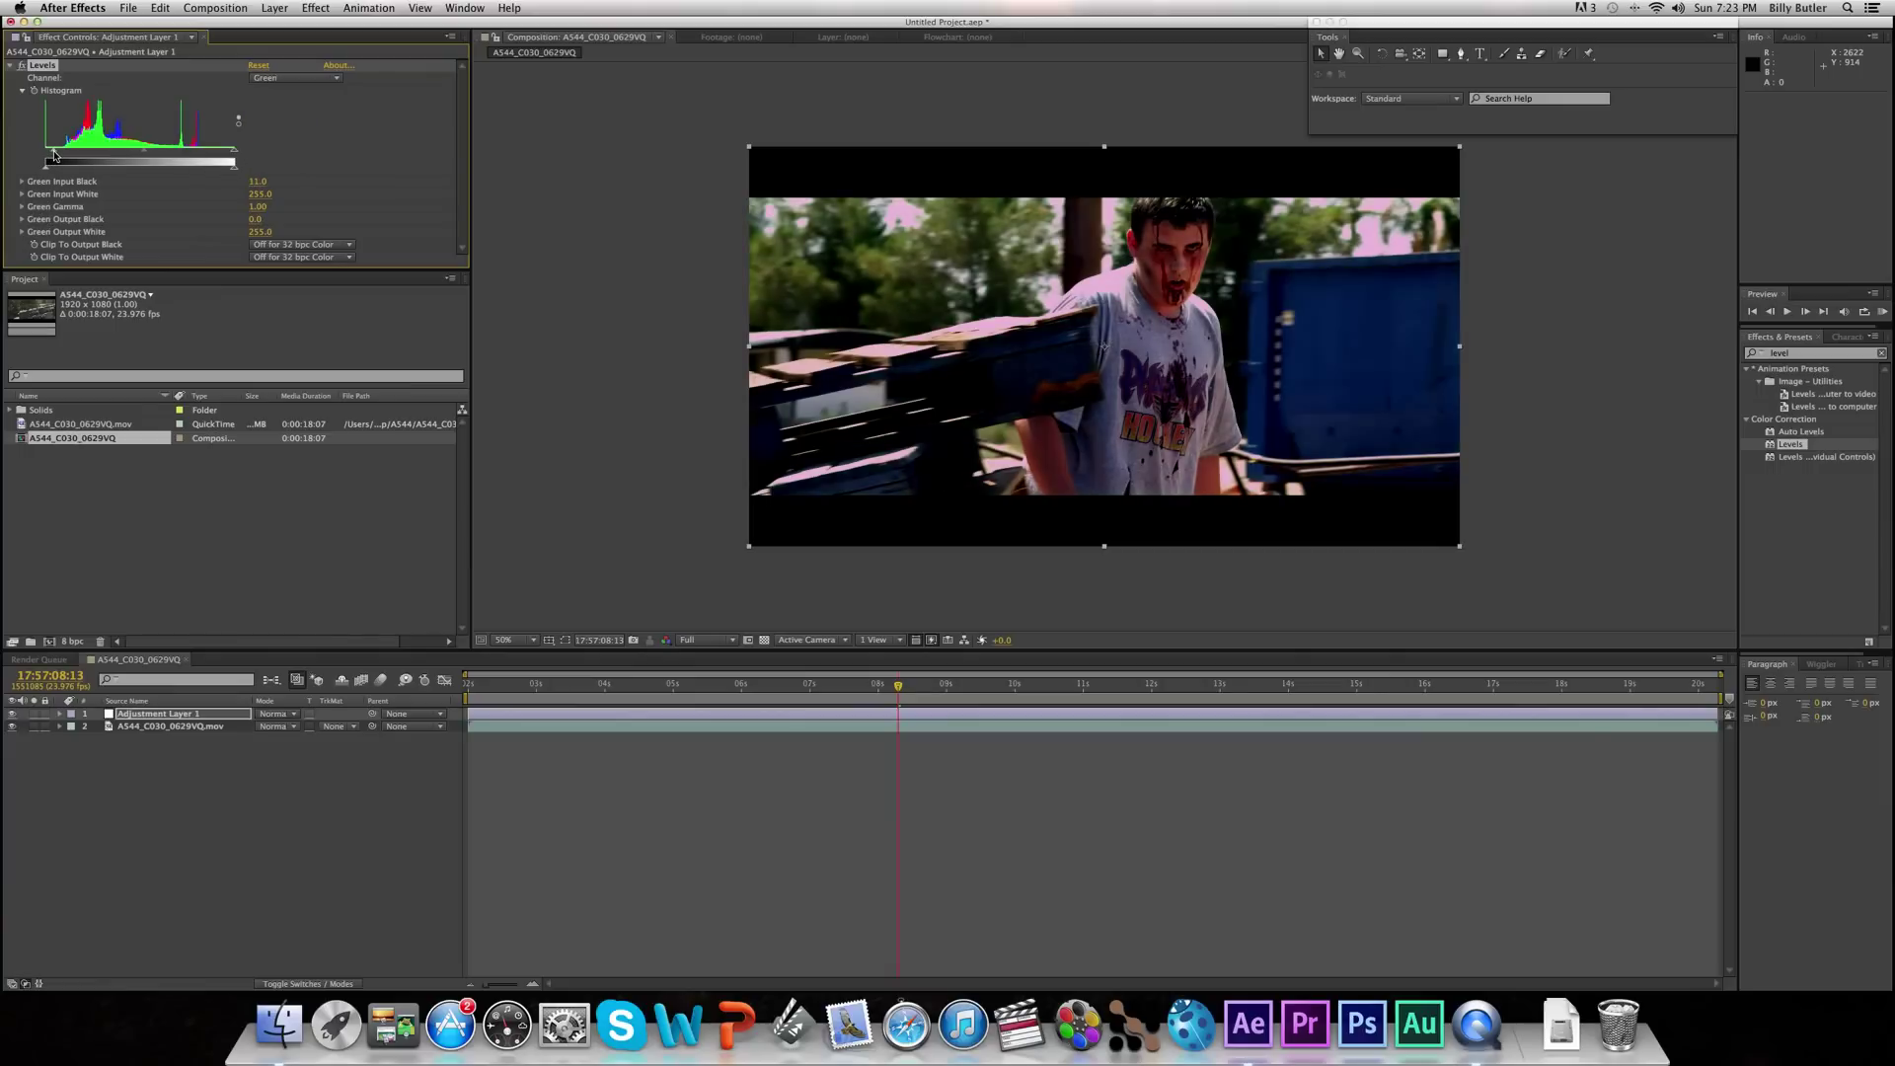
pyautogui.moveTo(234, 163); pyautogui.dragTo(220, 153)
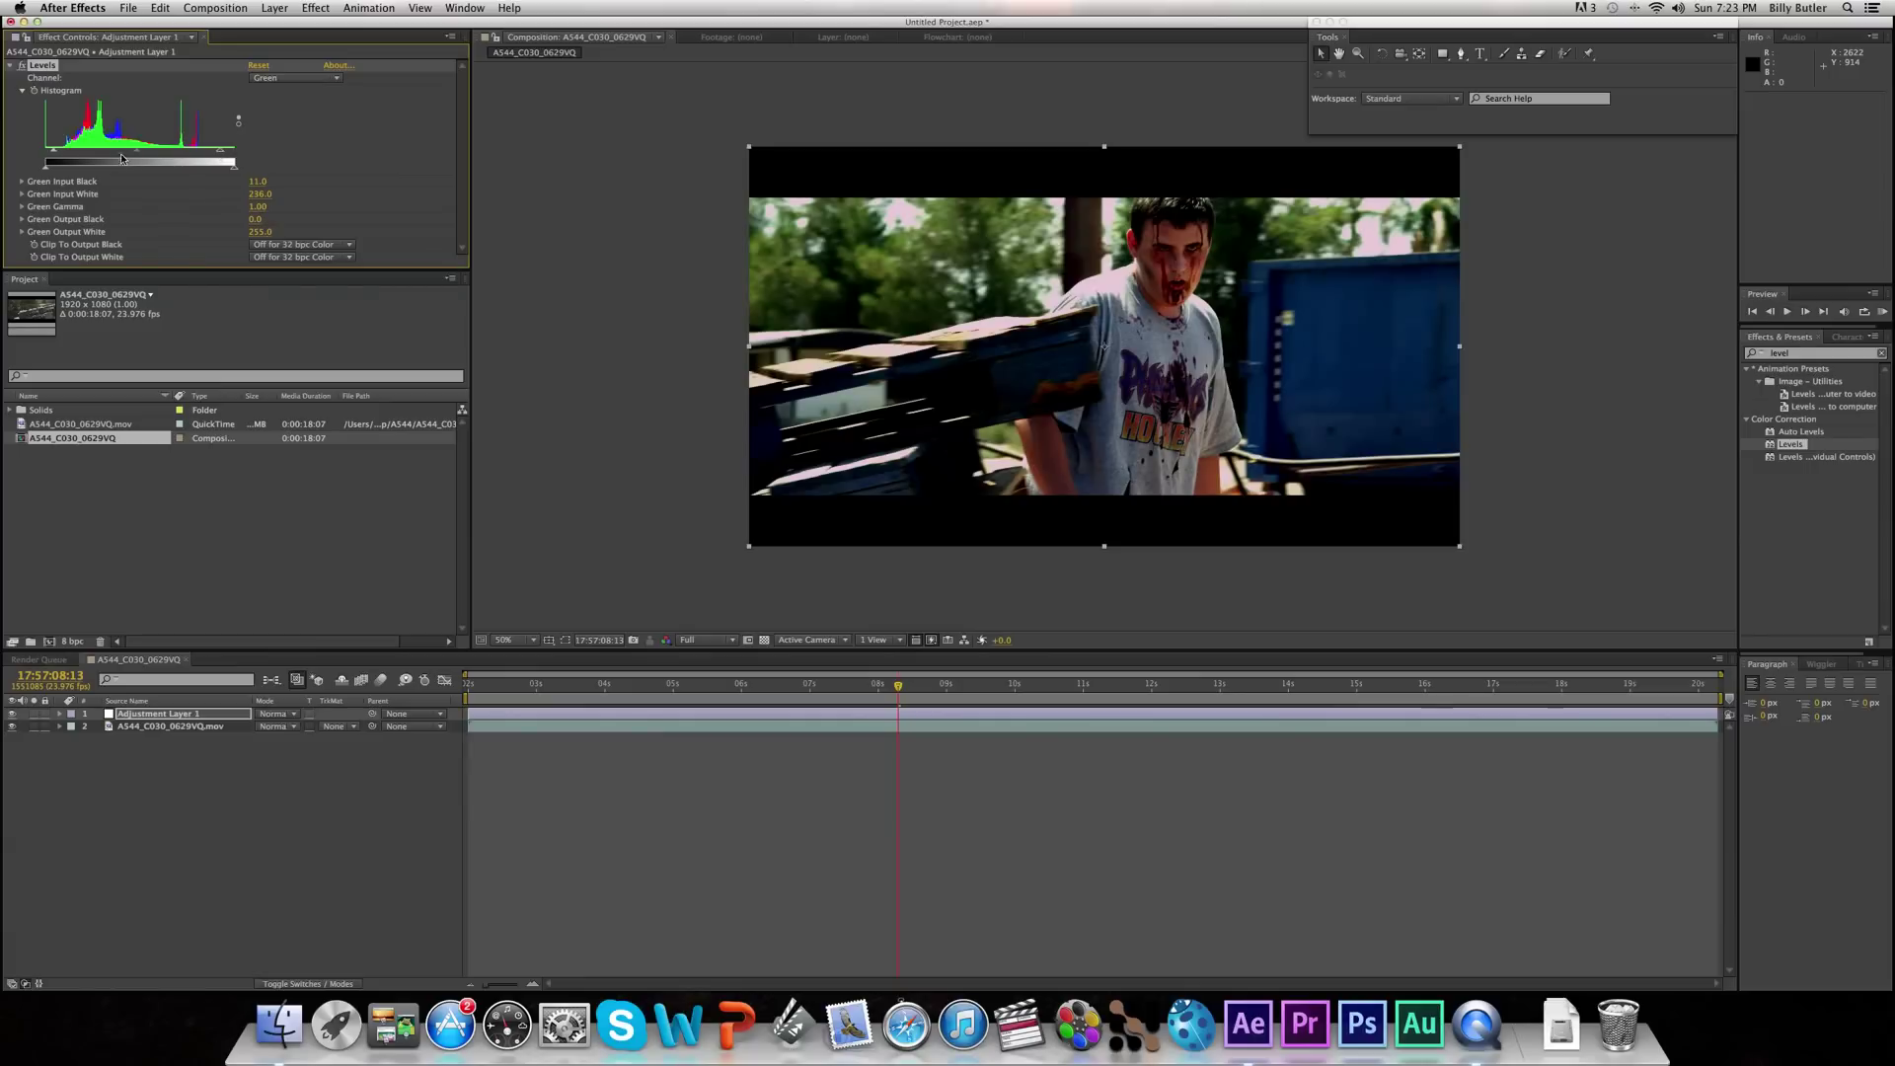
pyautogui.moveTo(136, 152); pyautogui.dragTo(141, 154)
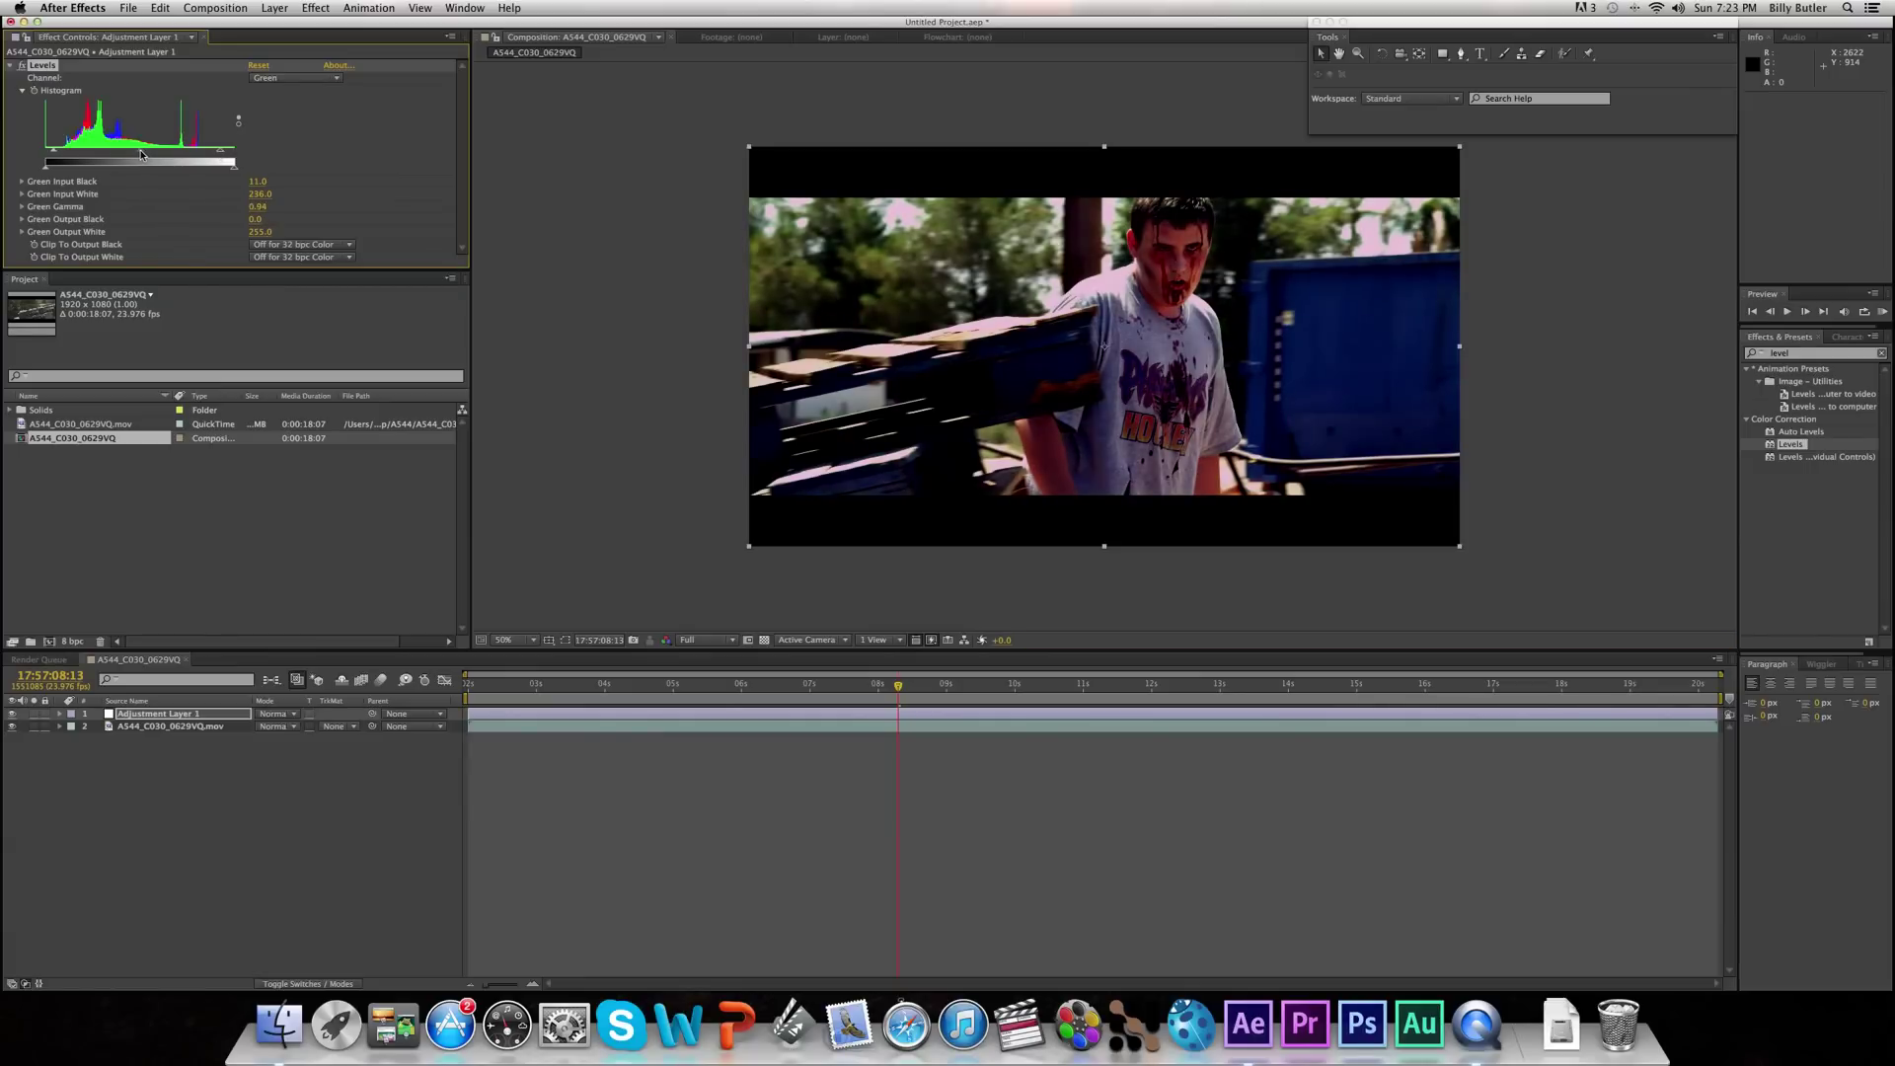
# - Set the Levels blue channel to Input Black 9 and Input White 250
pyautogui.click(337, 79)
pyautogui.click(283, 137)
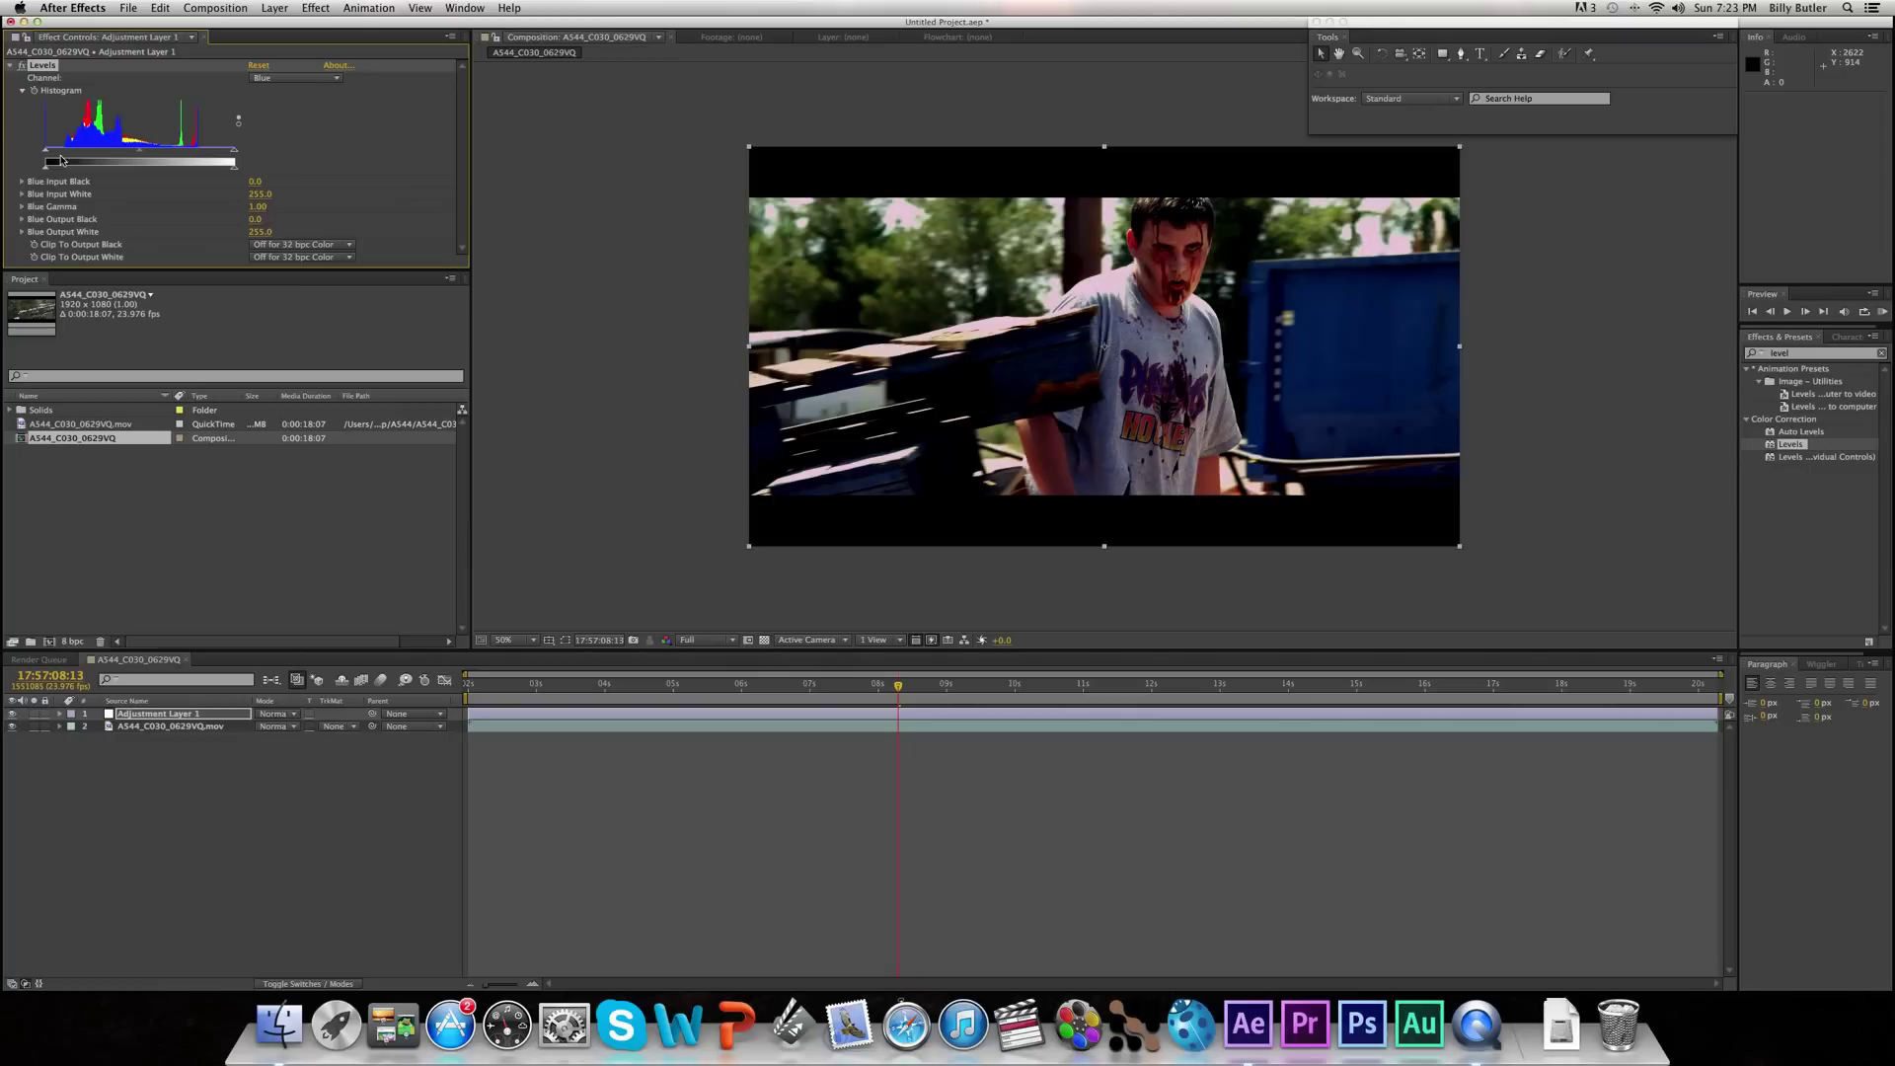
pyautogui.moveTo(50, 155); pyautogui.dragTo(53, 155)
pyautogui.moveTo(234, 153); pyautogui.dragTo(141, 154)
# - Toggle Adjustment Layer 1 off and on repeatedly to compare graded and ungraded footage
pyautogui.click(12, 713)
pyautogui.click(12, 713)
pyautogui.click(11, 714)
pyautogui.click(11, 714)
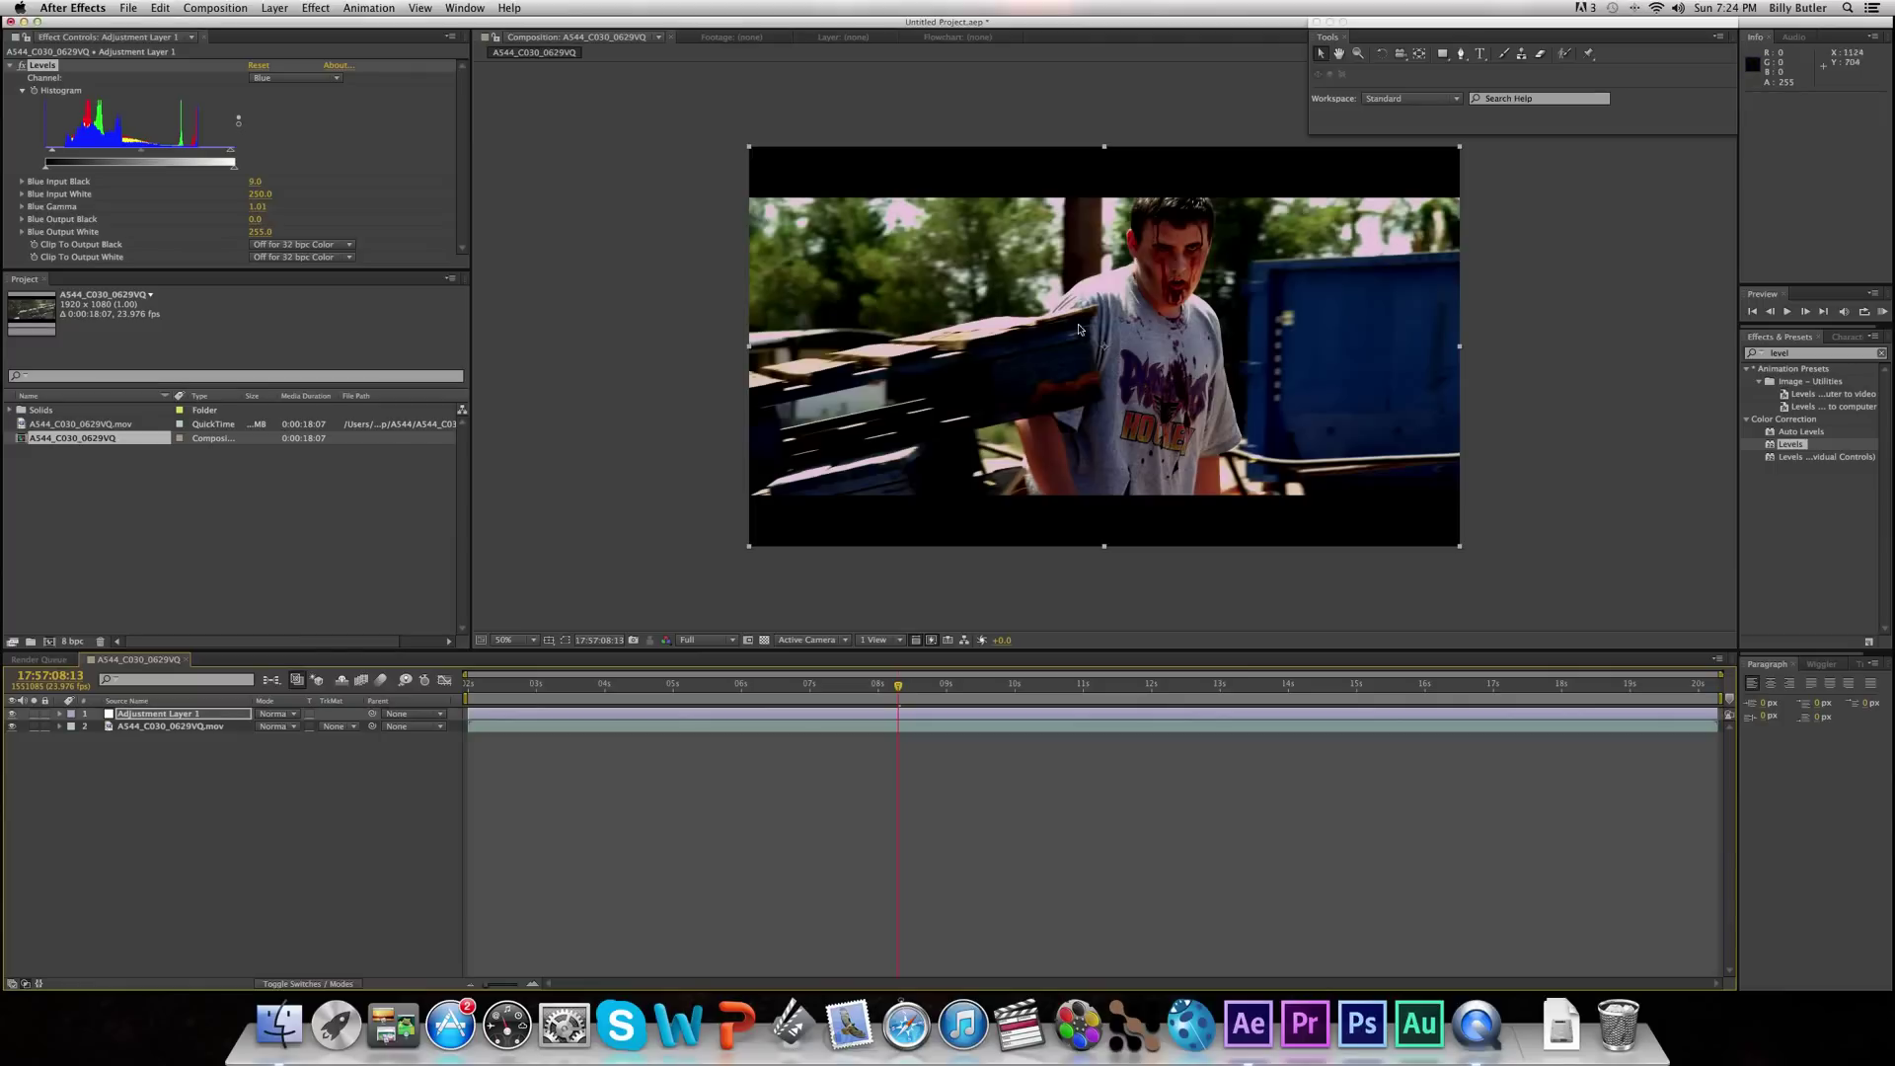
pyautogui.click(11, 714)
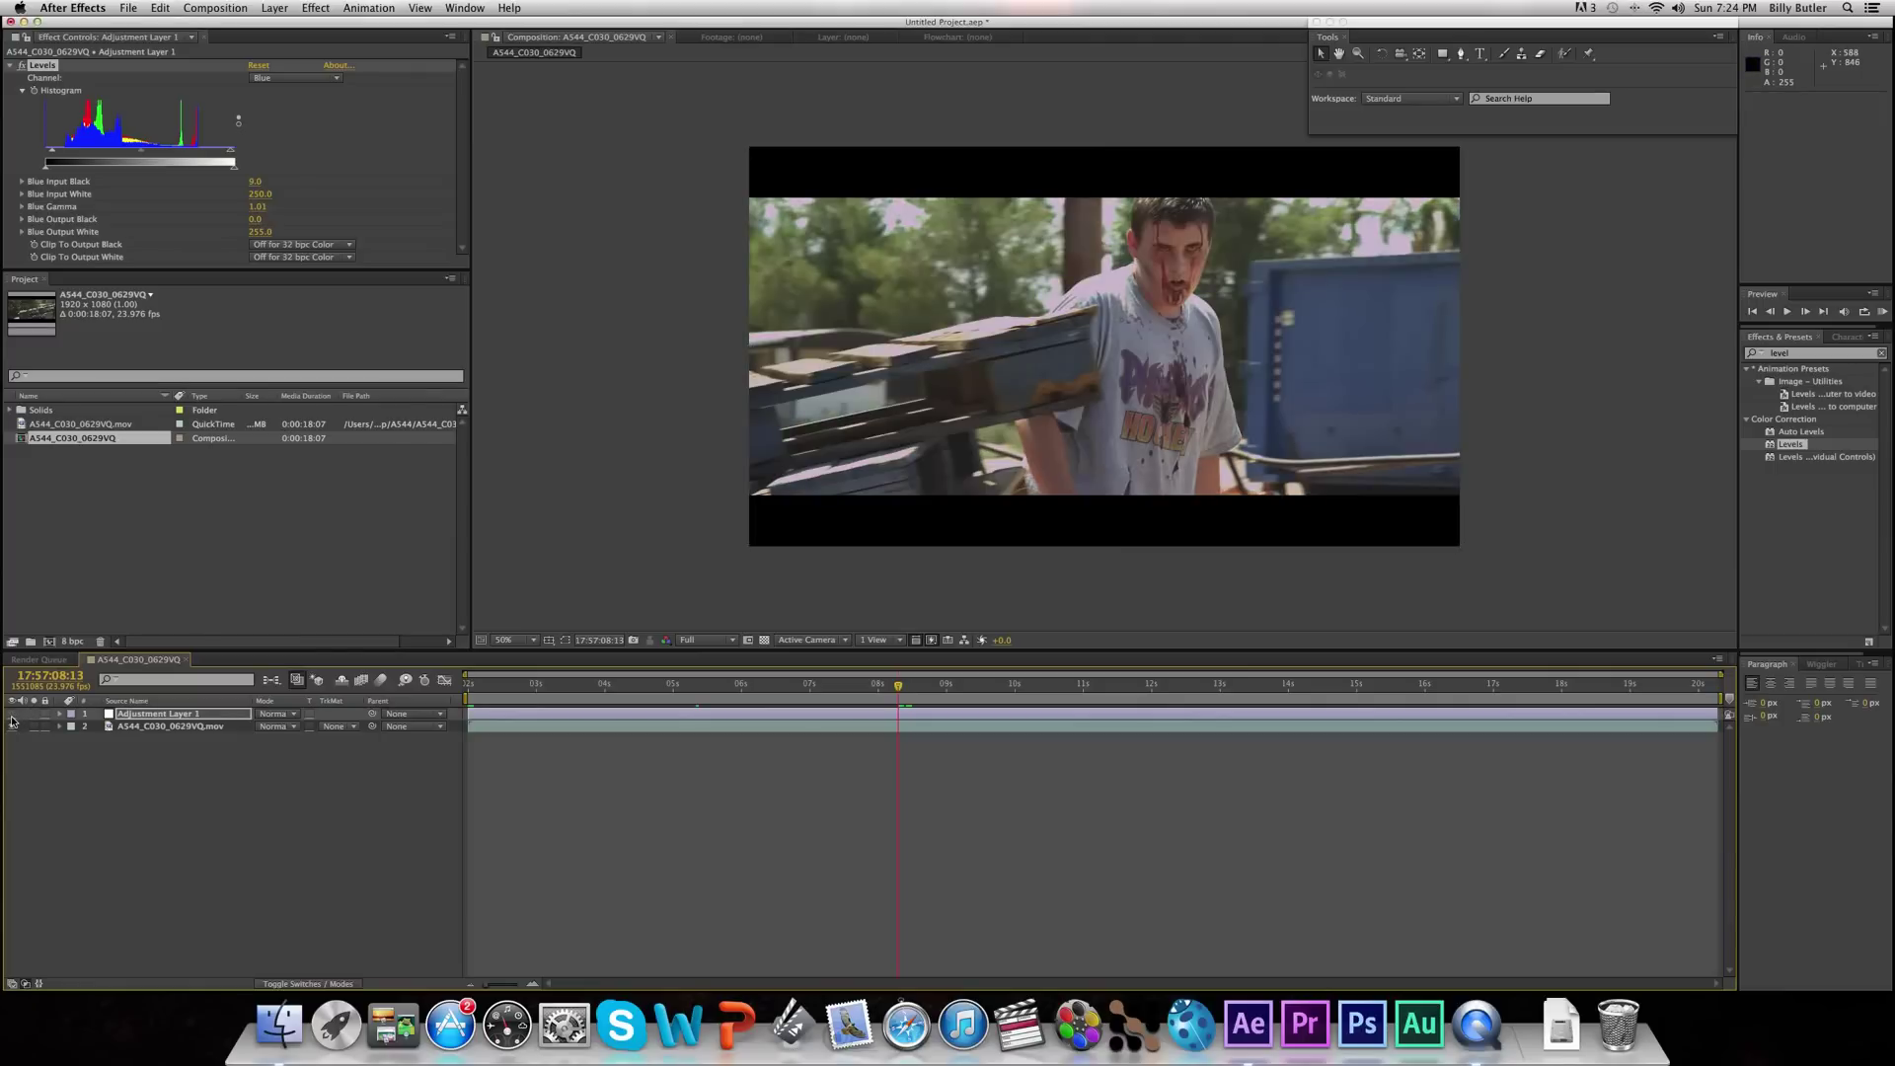
pyautogui.click(11, 713)
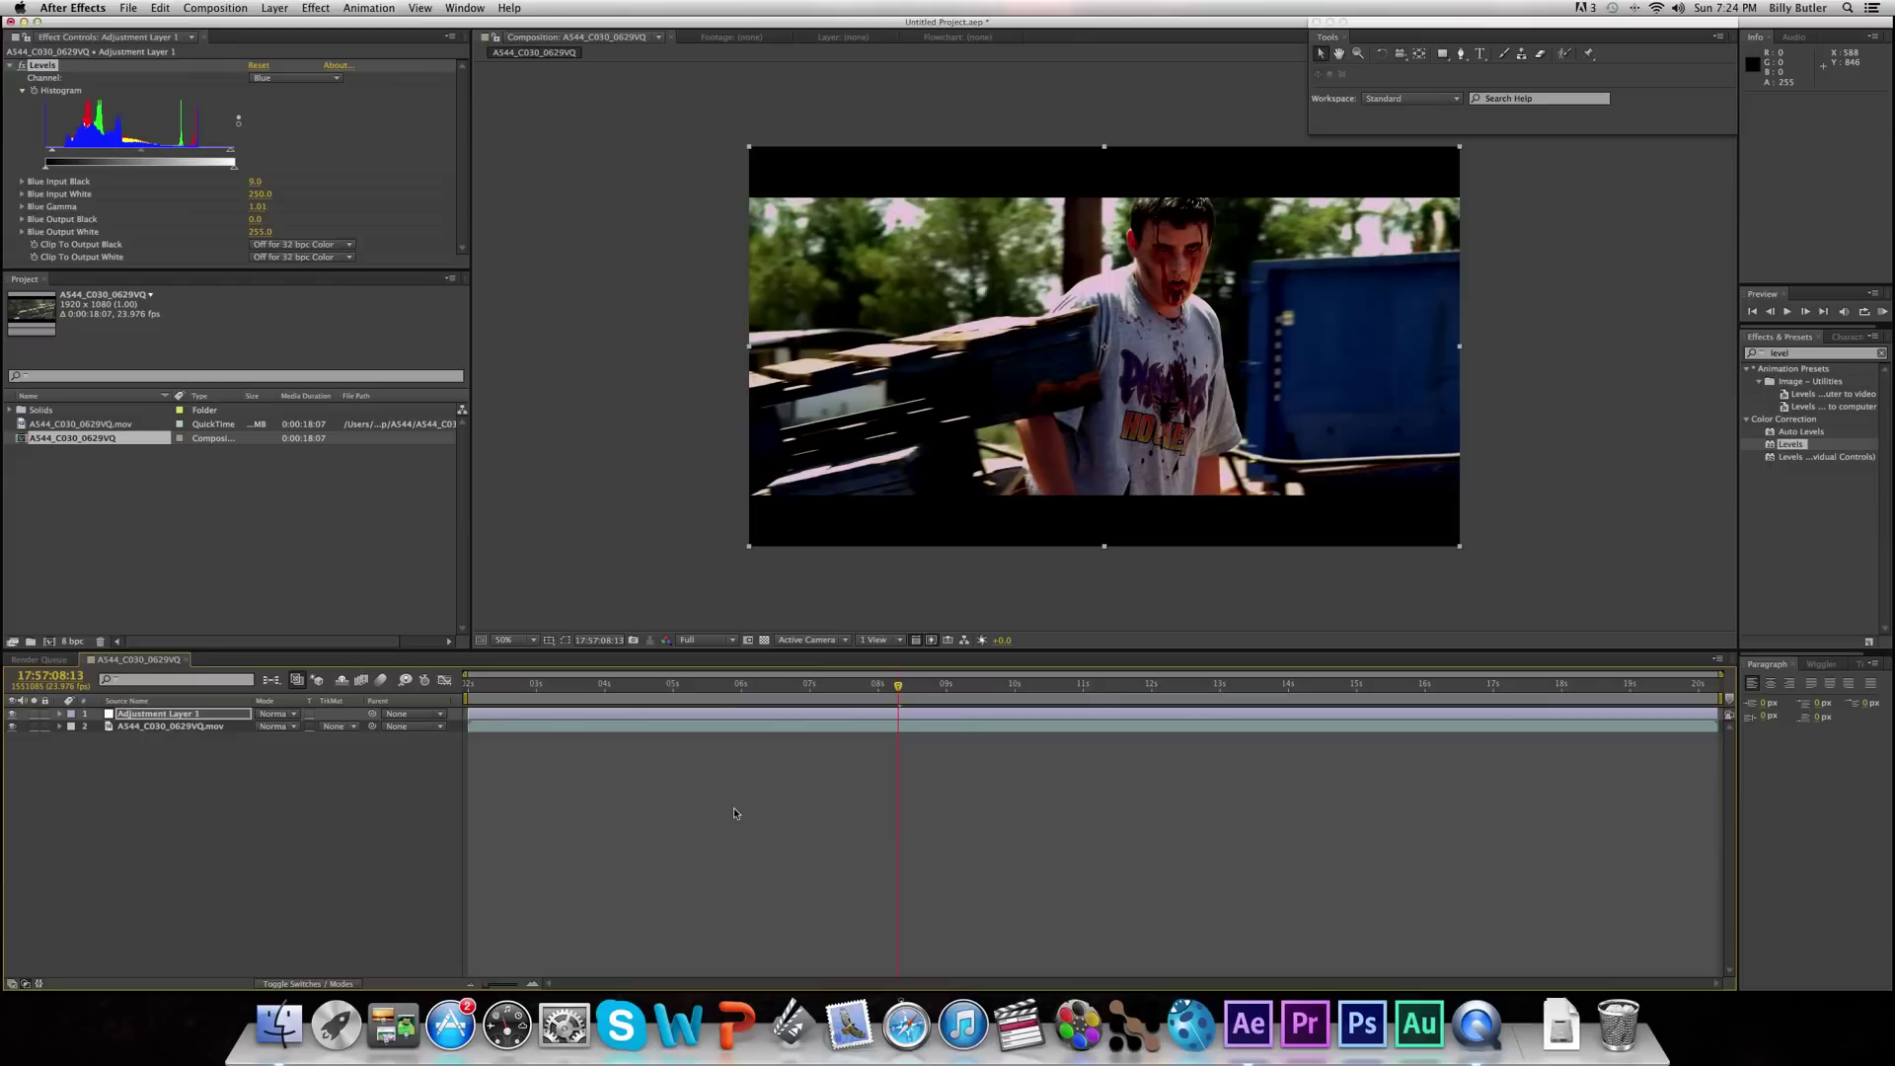
# - Add Adjustment Layer 2 on top and apply the Tint effect to it
pyautogui.click(275, 8)
pyautogui.moveTo(283, 27)
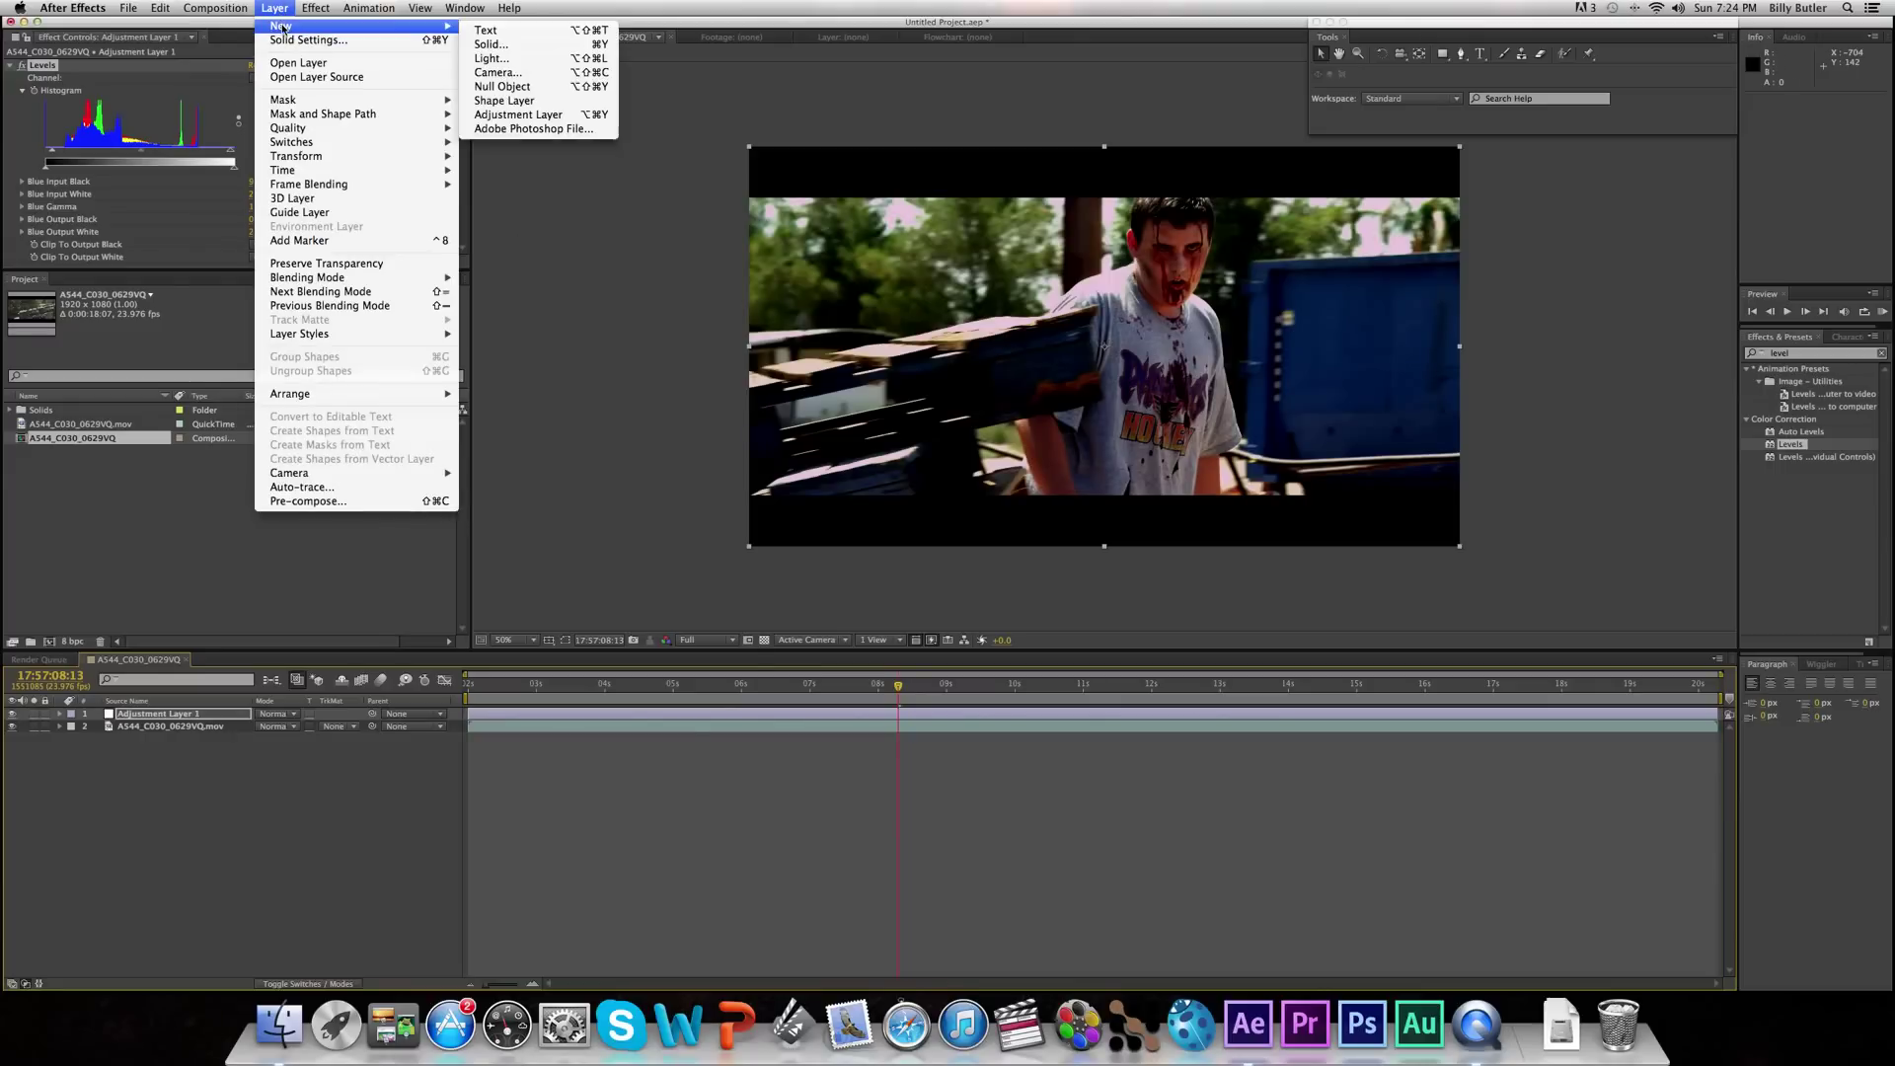
pyautogui.click(518, 115)
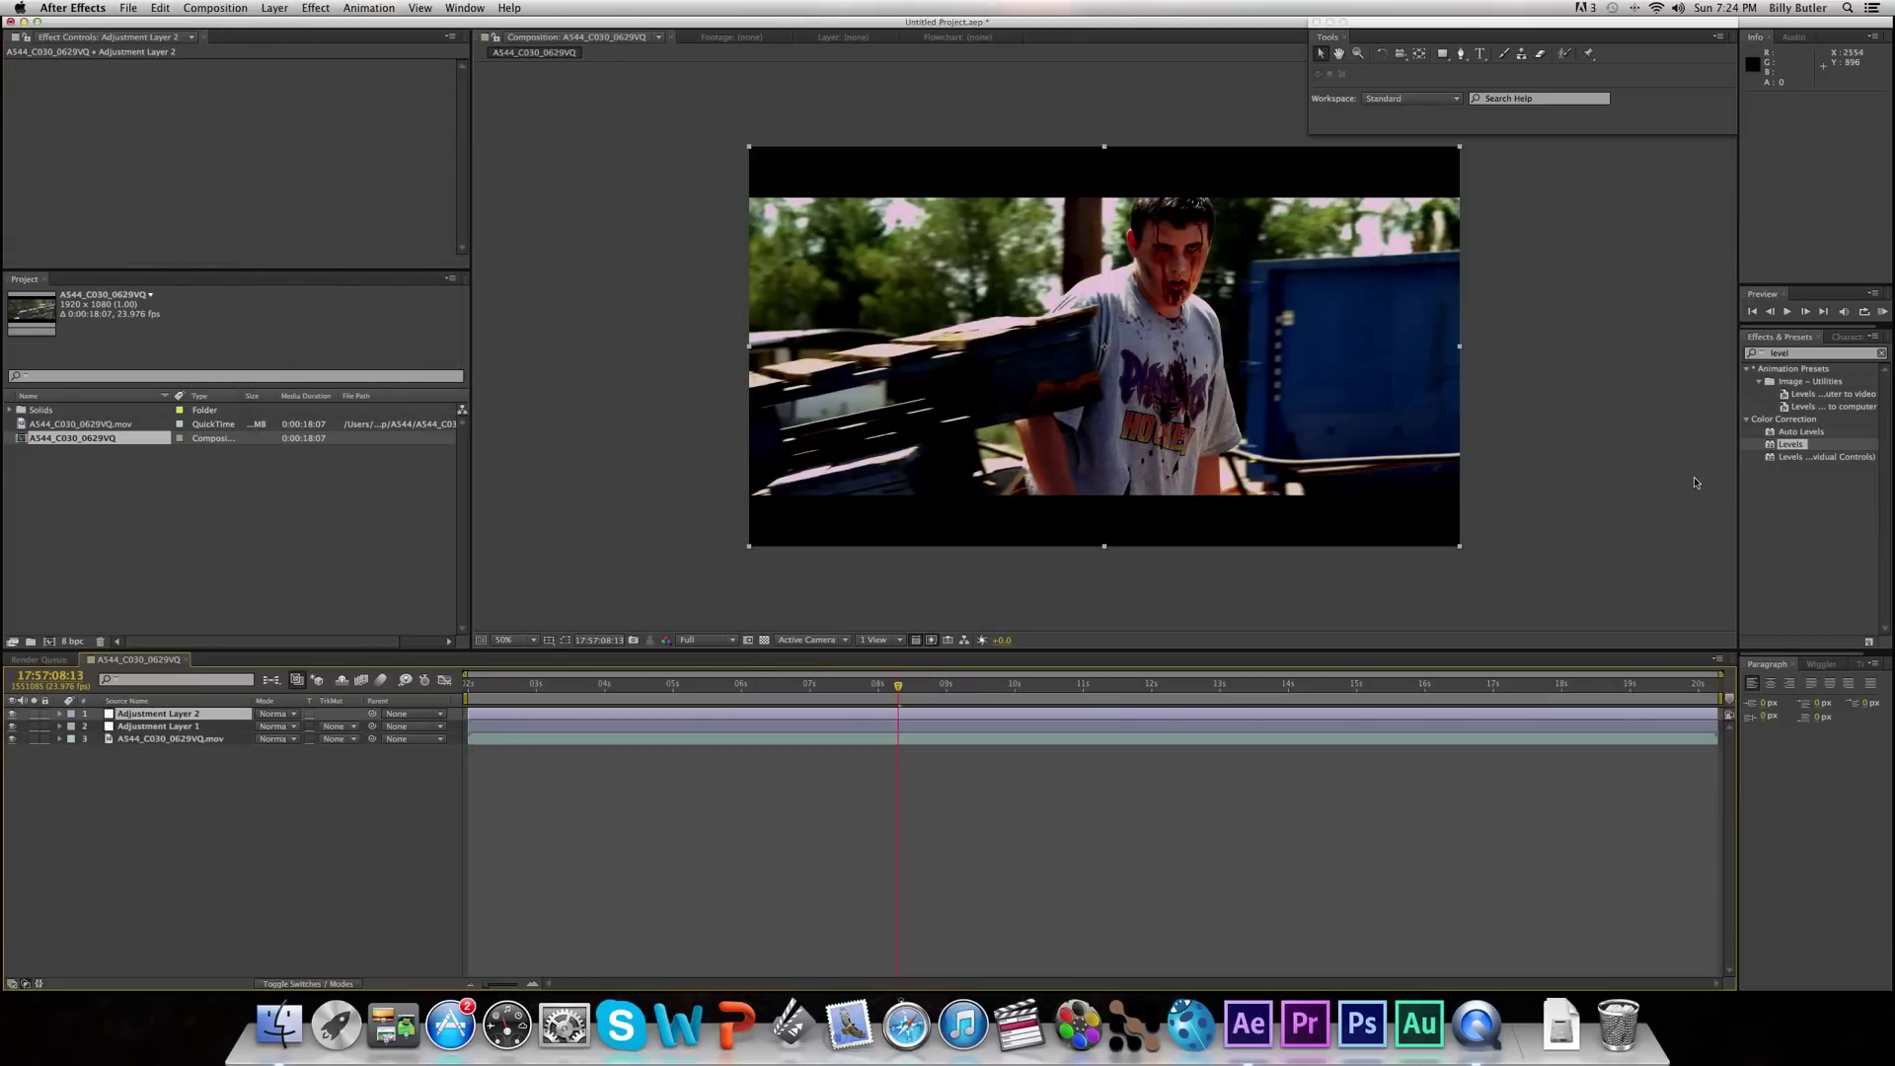
pyautogui.click(1833, 355)
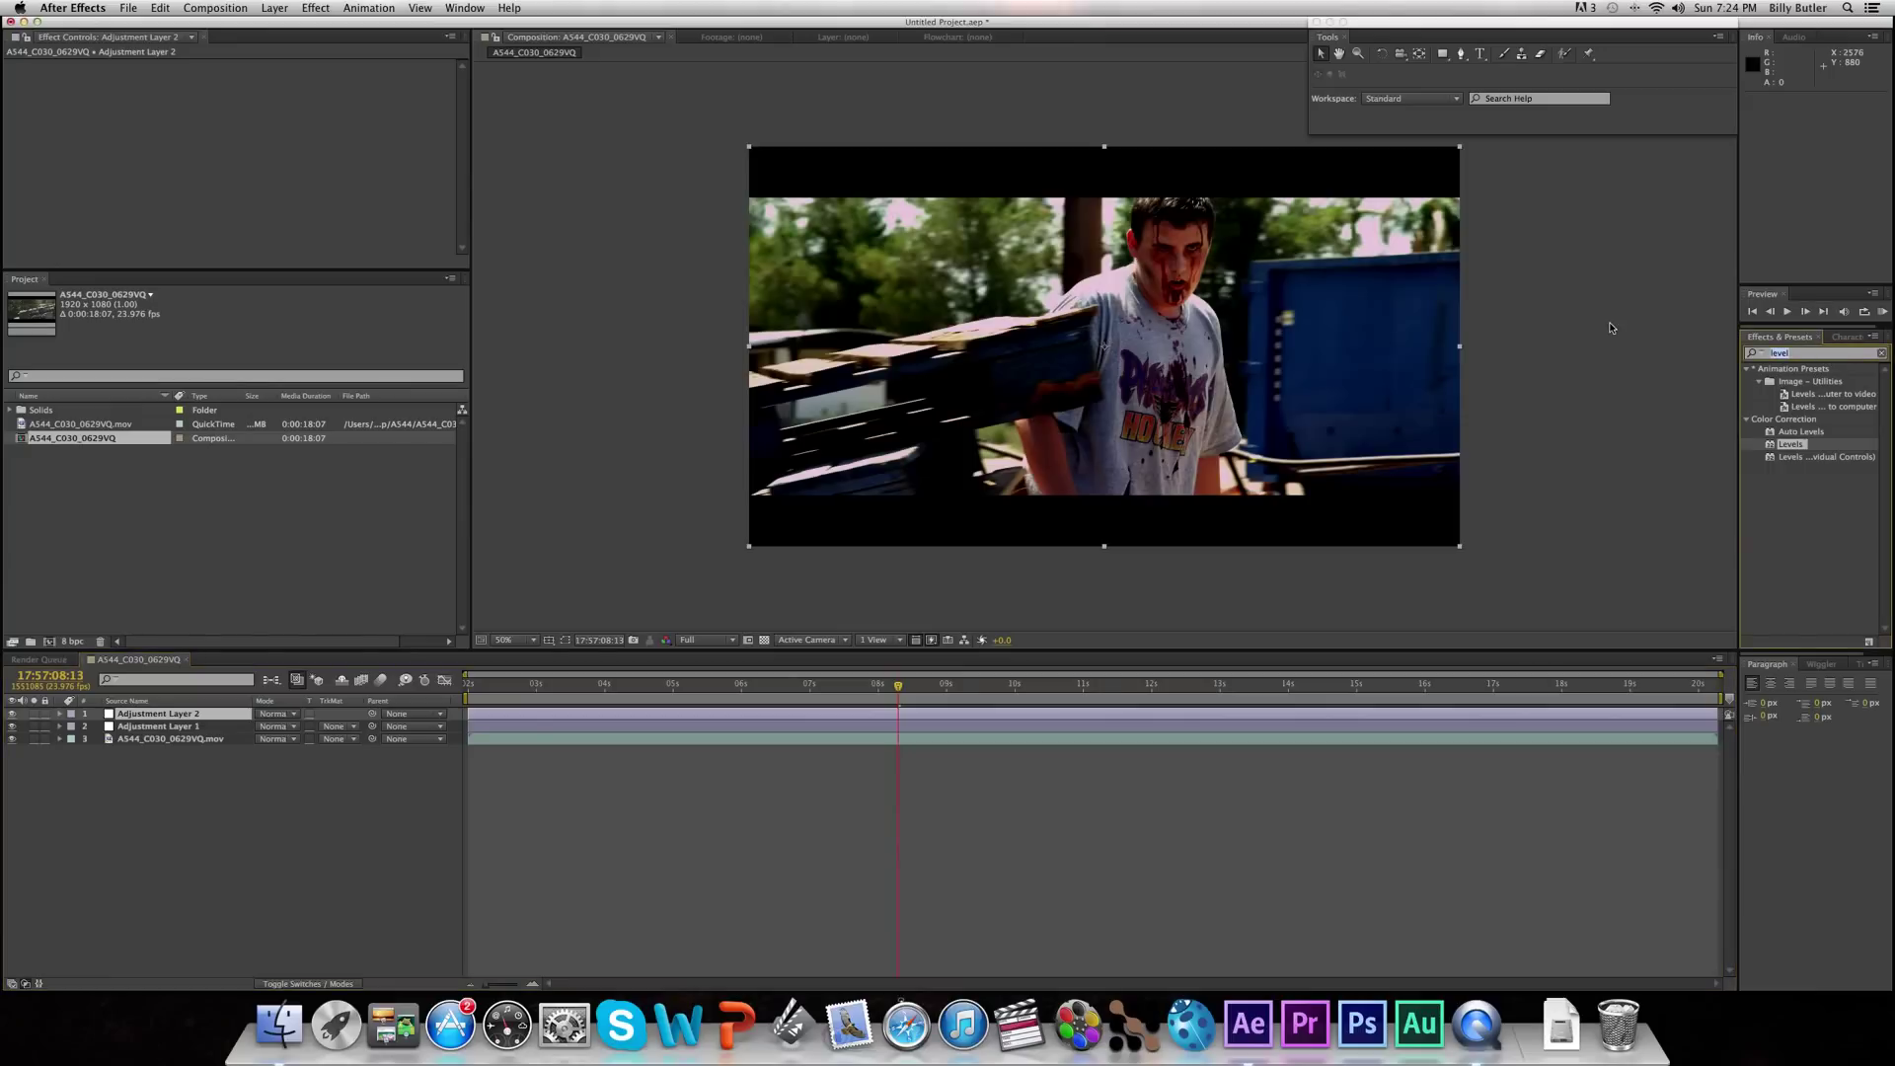
pyautogui.write('tint')
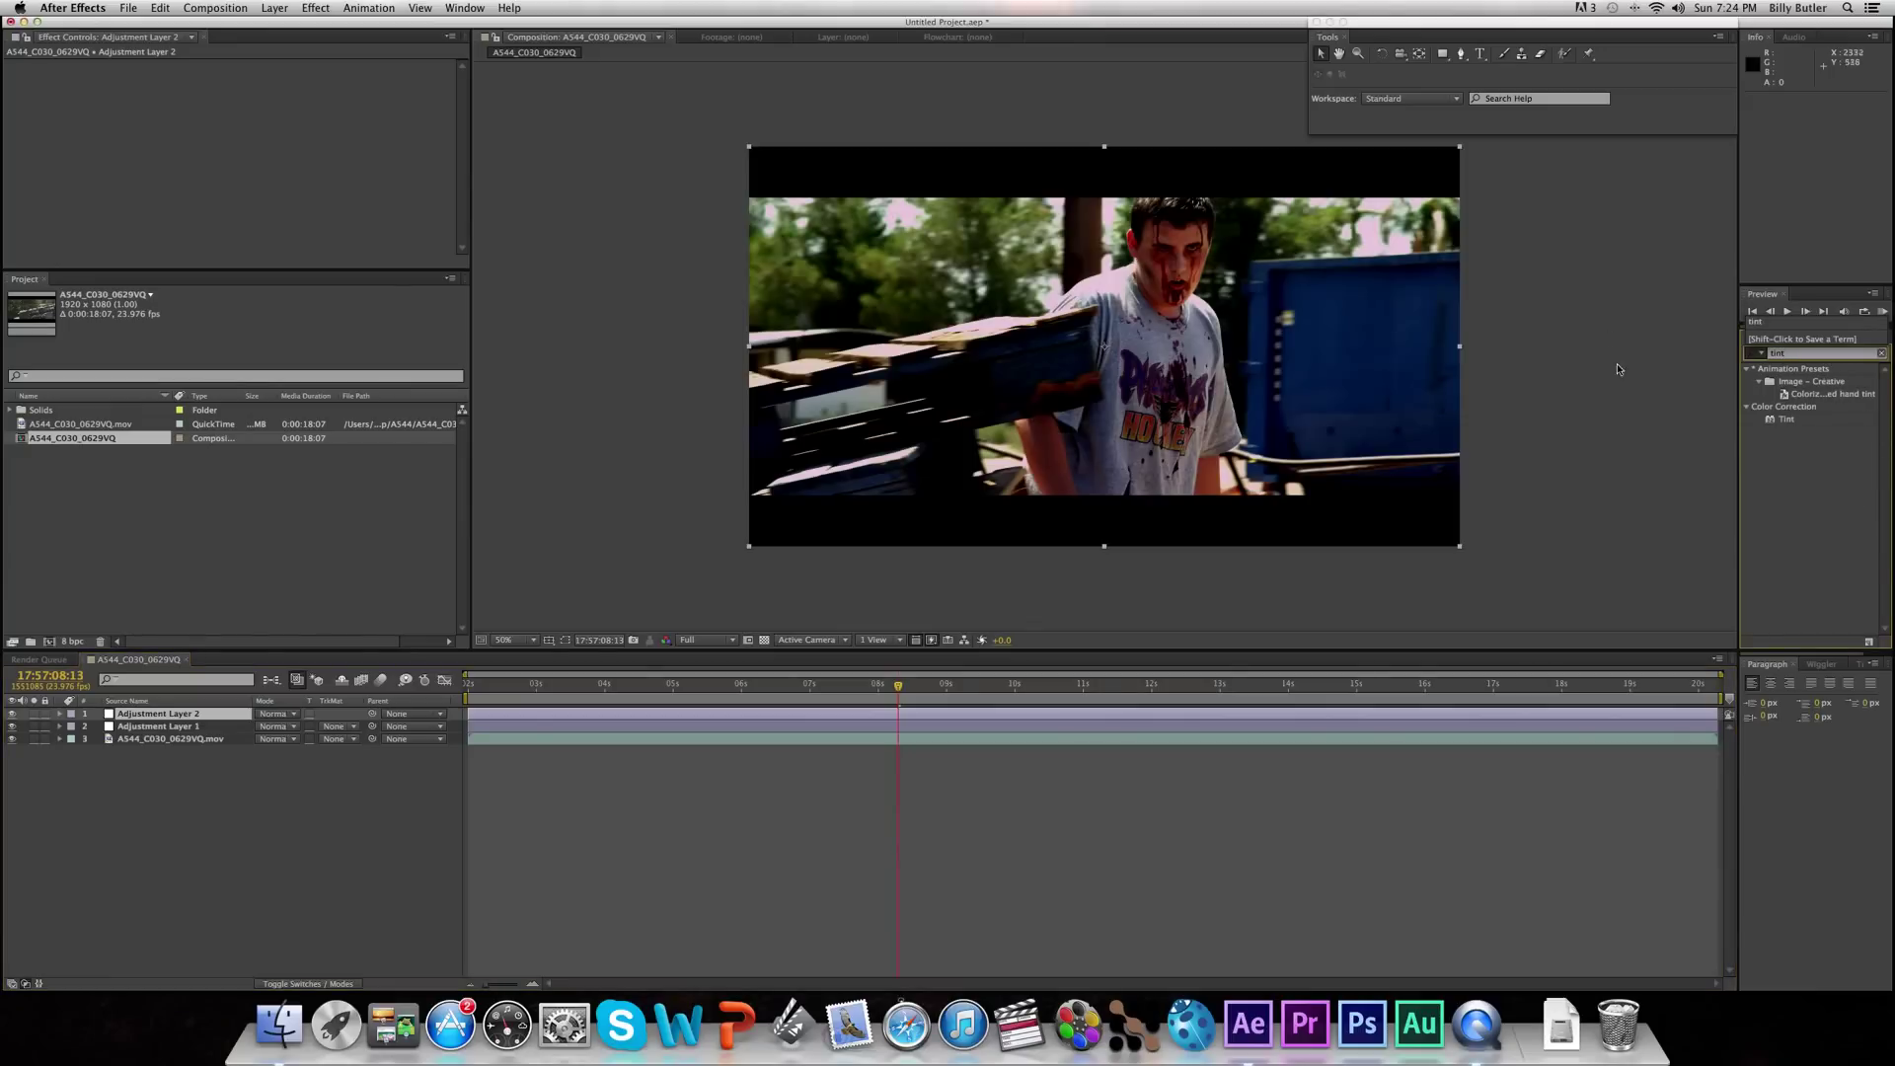
pyautogui.click(1791, 425)
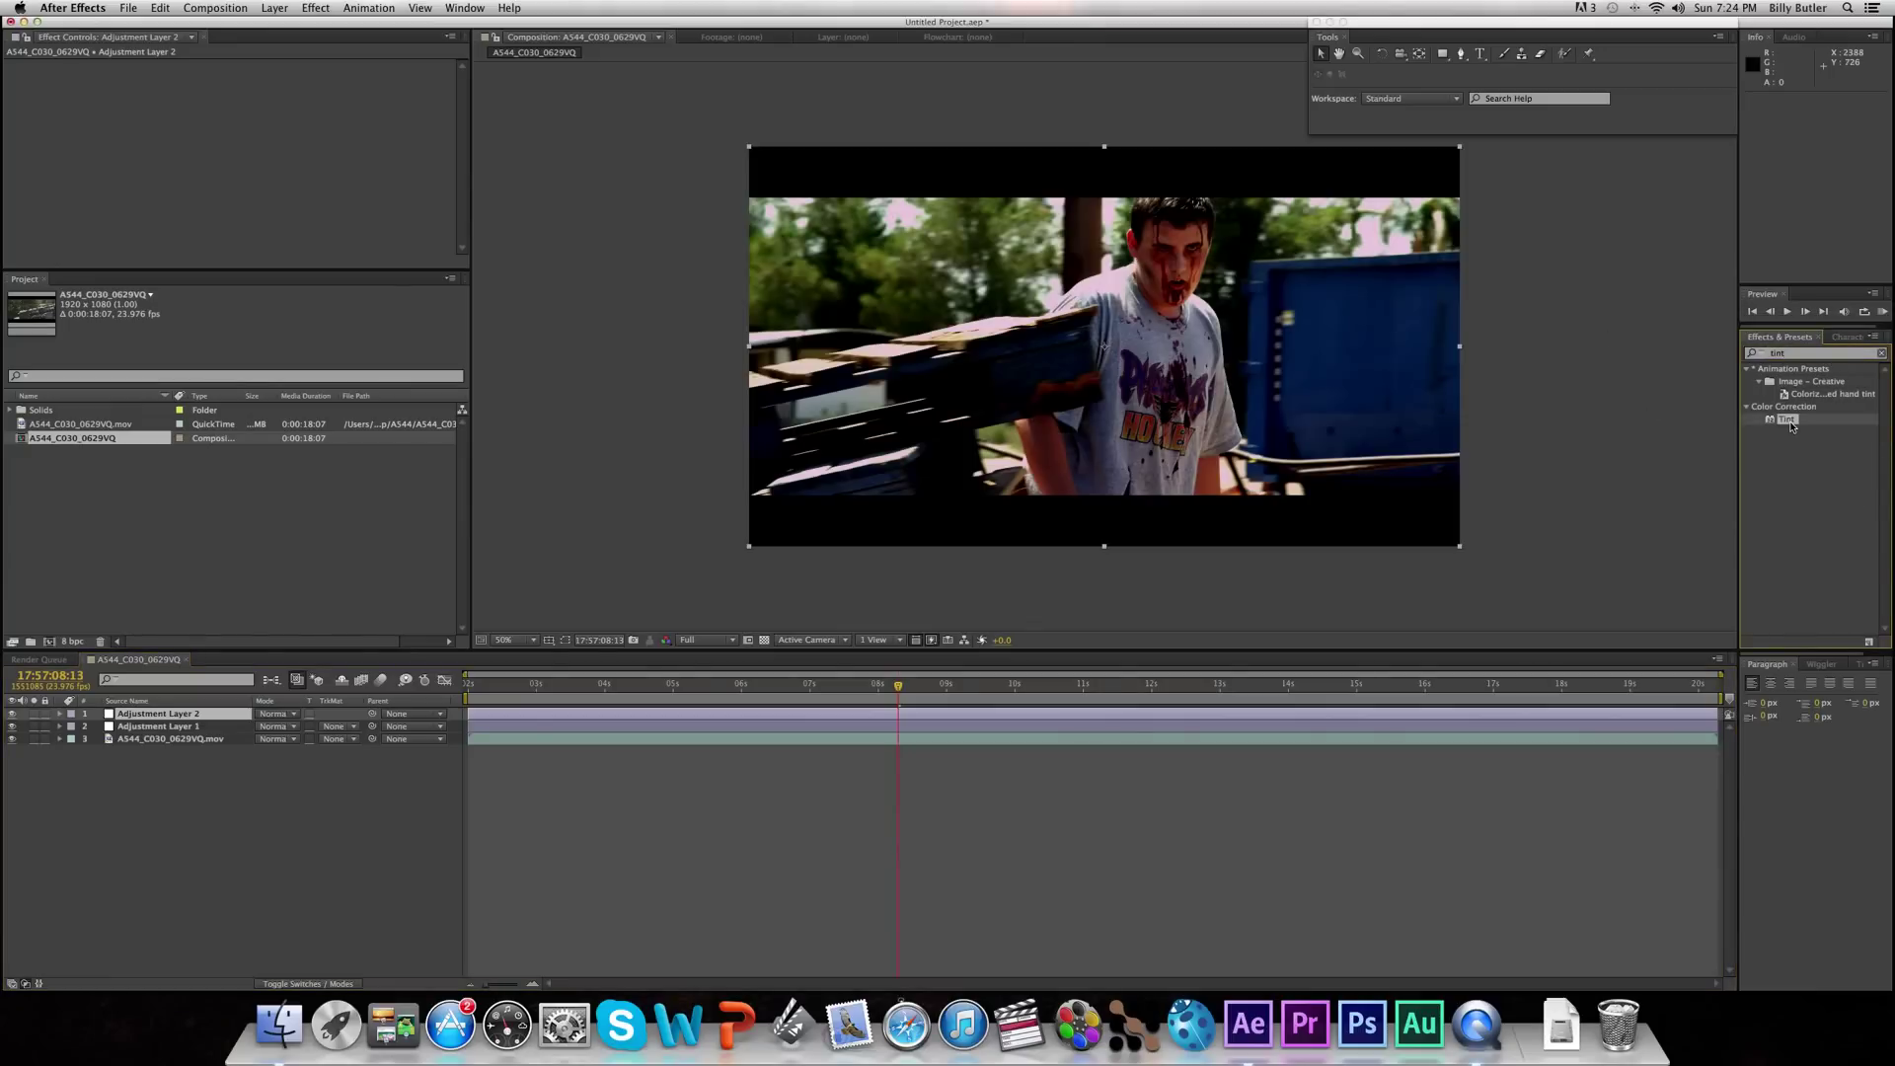
pyautogui.moveTo(1790, 426); pyautogui.dragTo(1791, 426)
pyautogui.moveTo(1792, 427); pyautogui.dragTo(1217, 717)
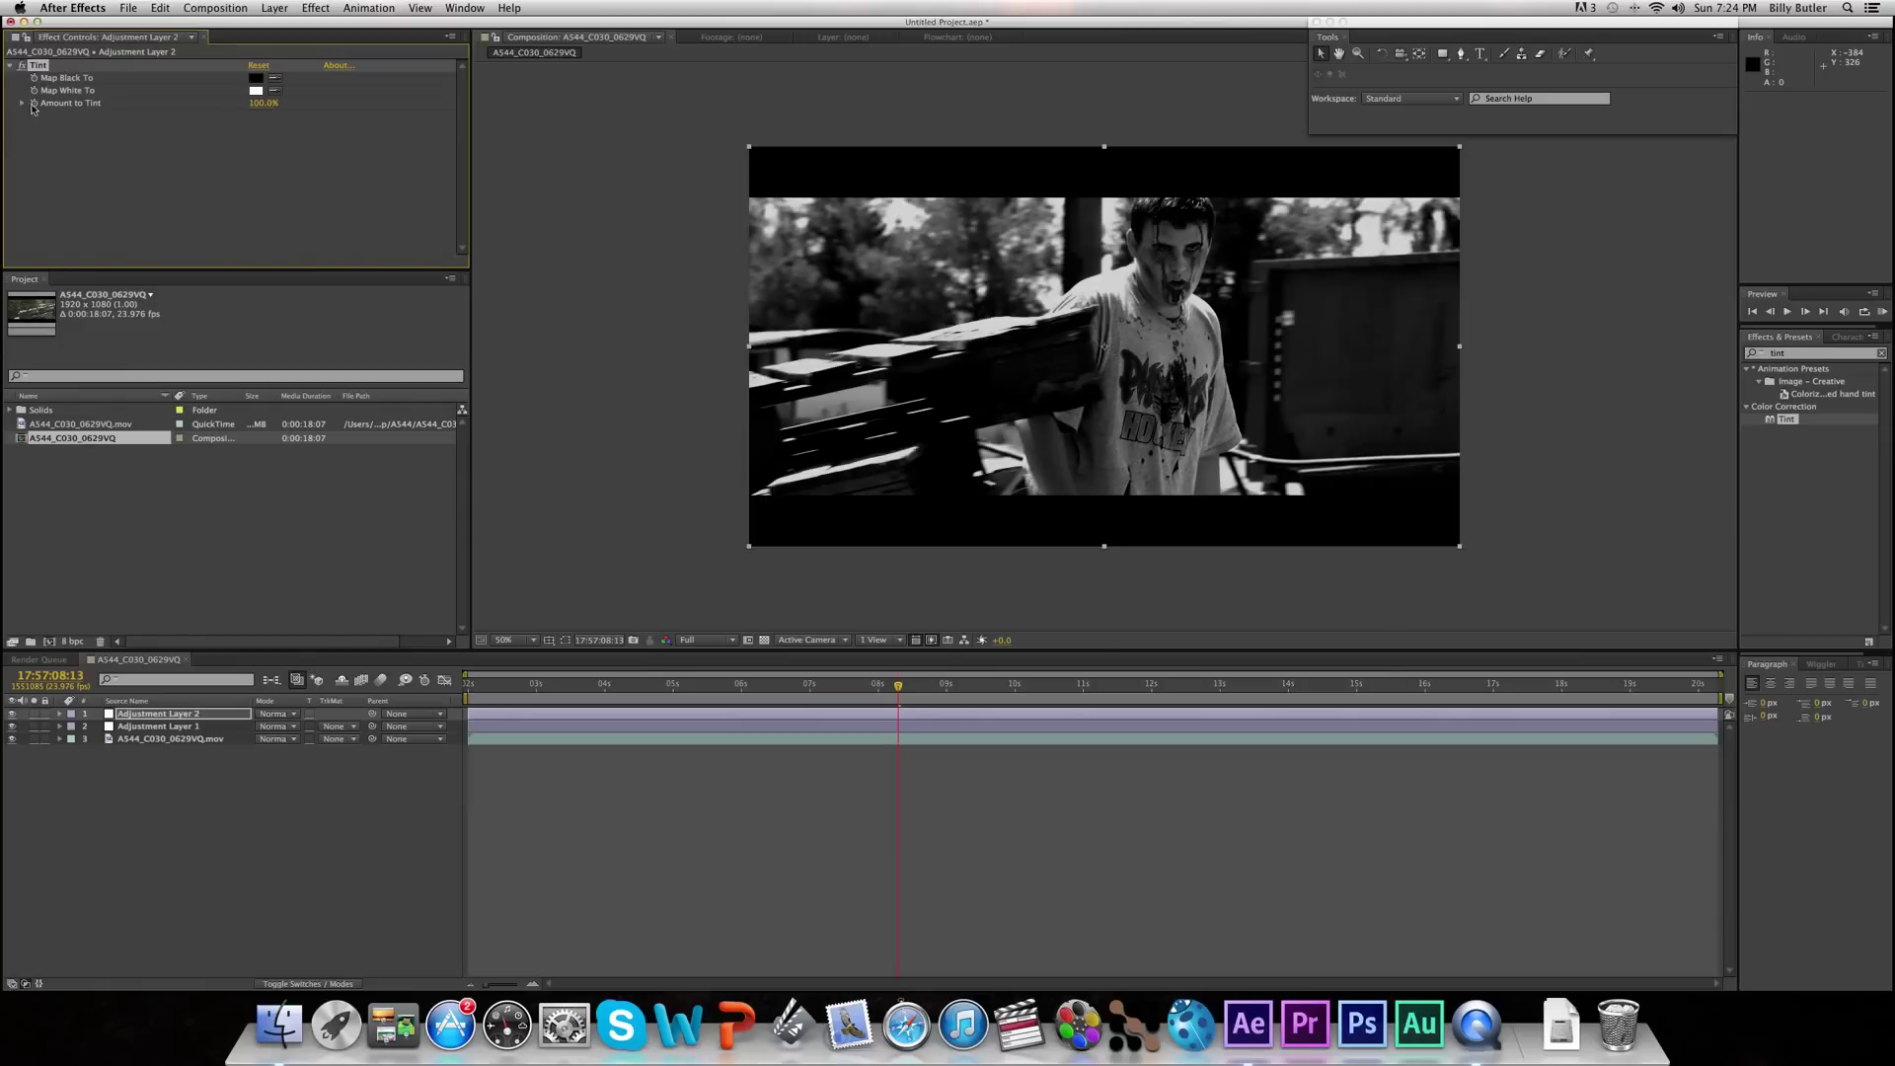
# - Set Tint's Amount to Tint to 45%
pyautogui.click(258, 104)
pyautogui.write('50')
pyautogui.press('Return')
pyautogui.moveTo(266, 103); pyautogui.dragTo(280, 105)
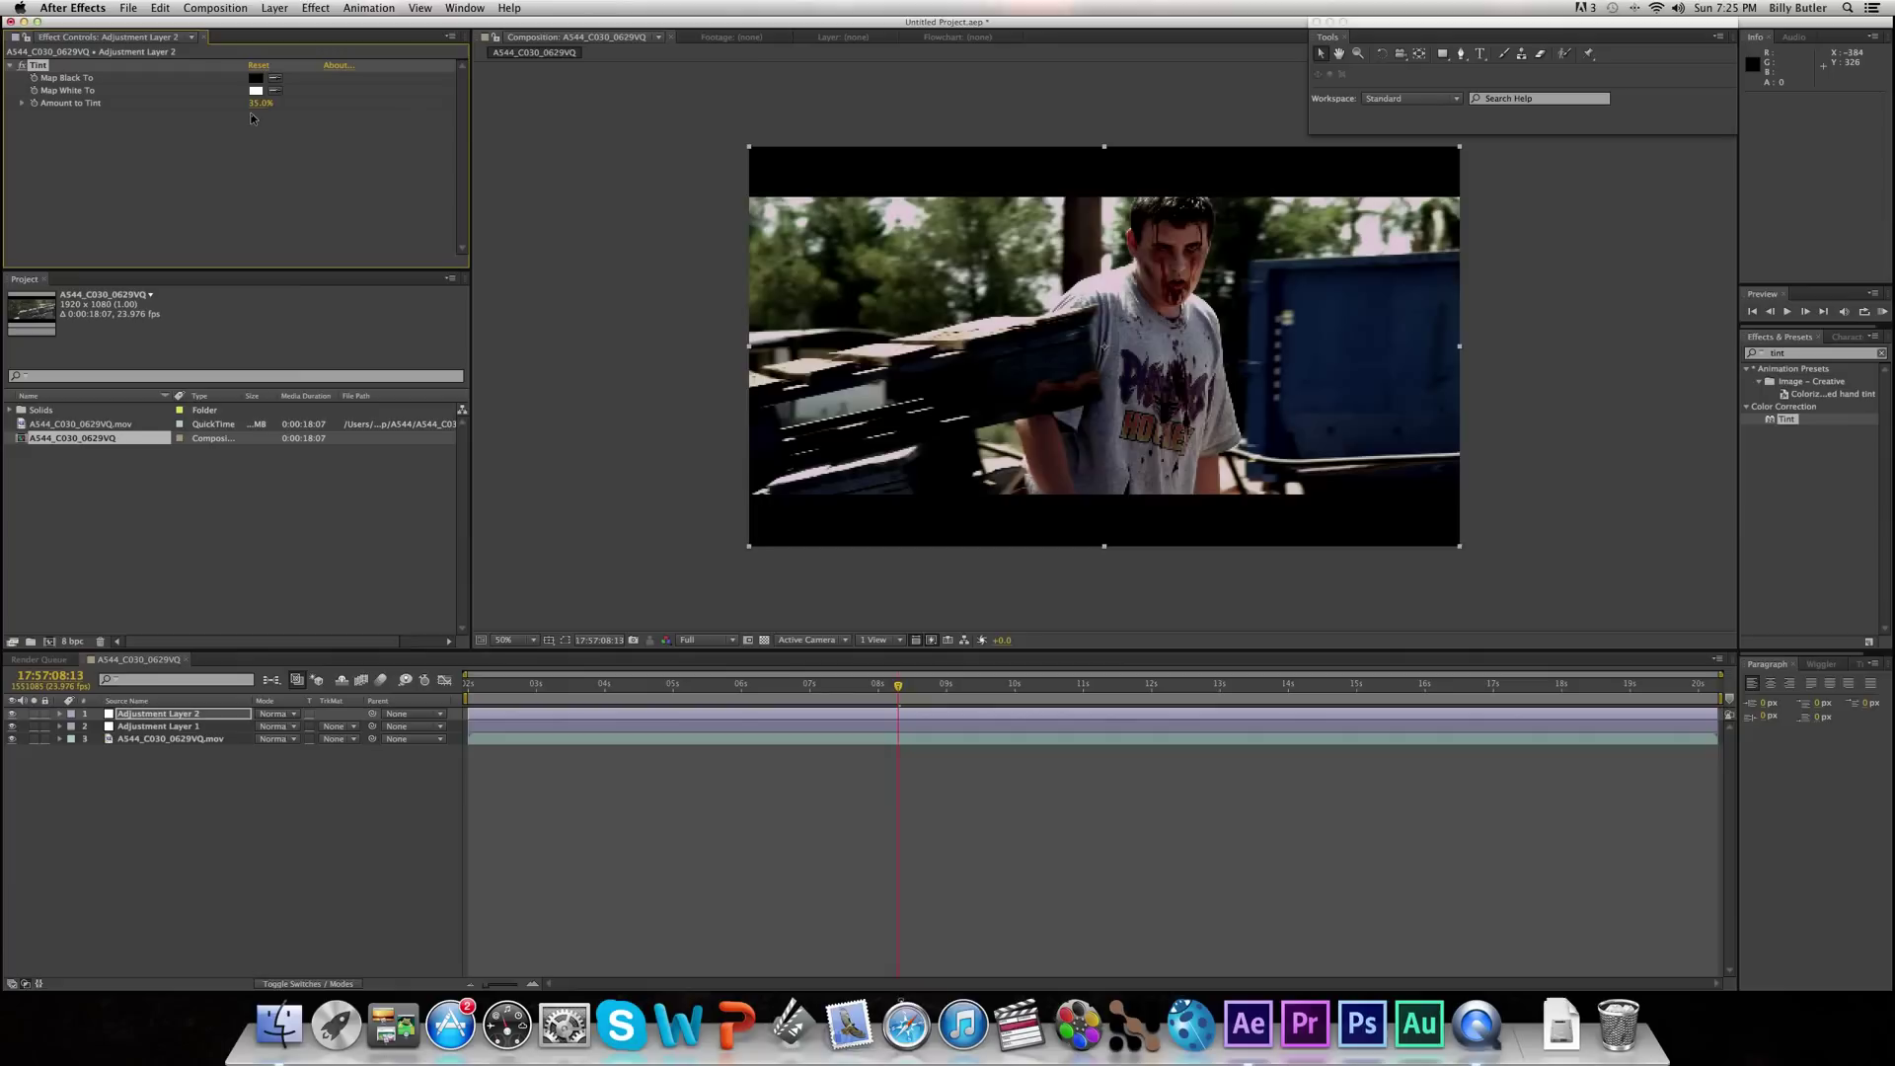
pyautogui.click(256, 103)
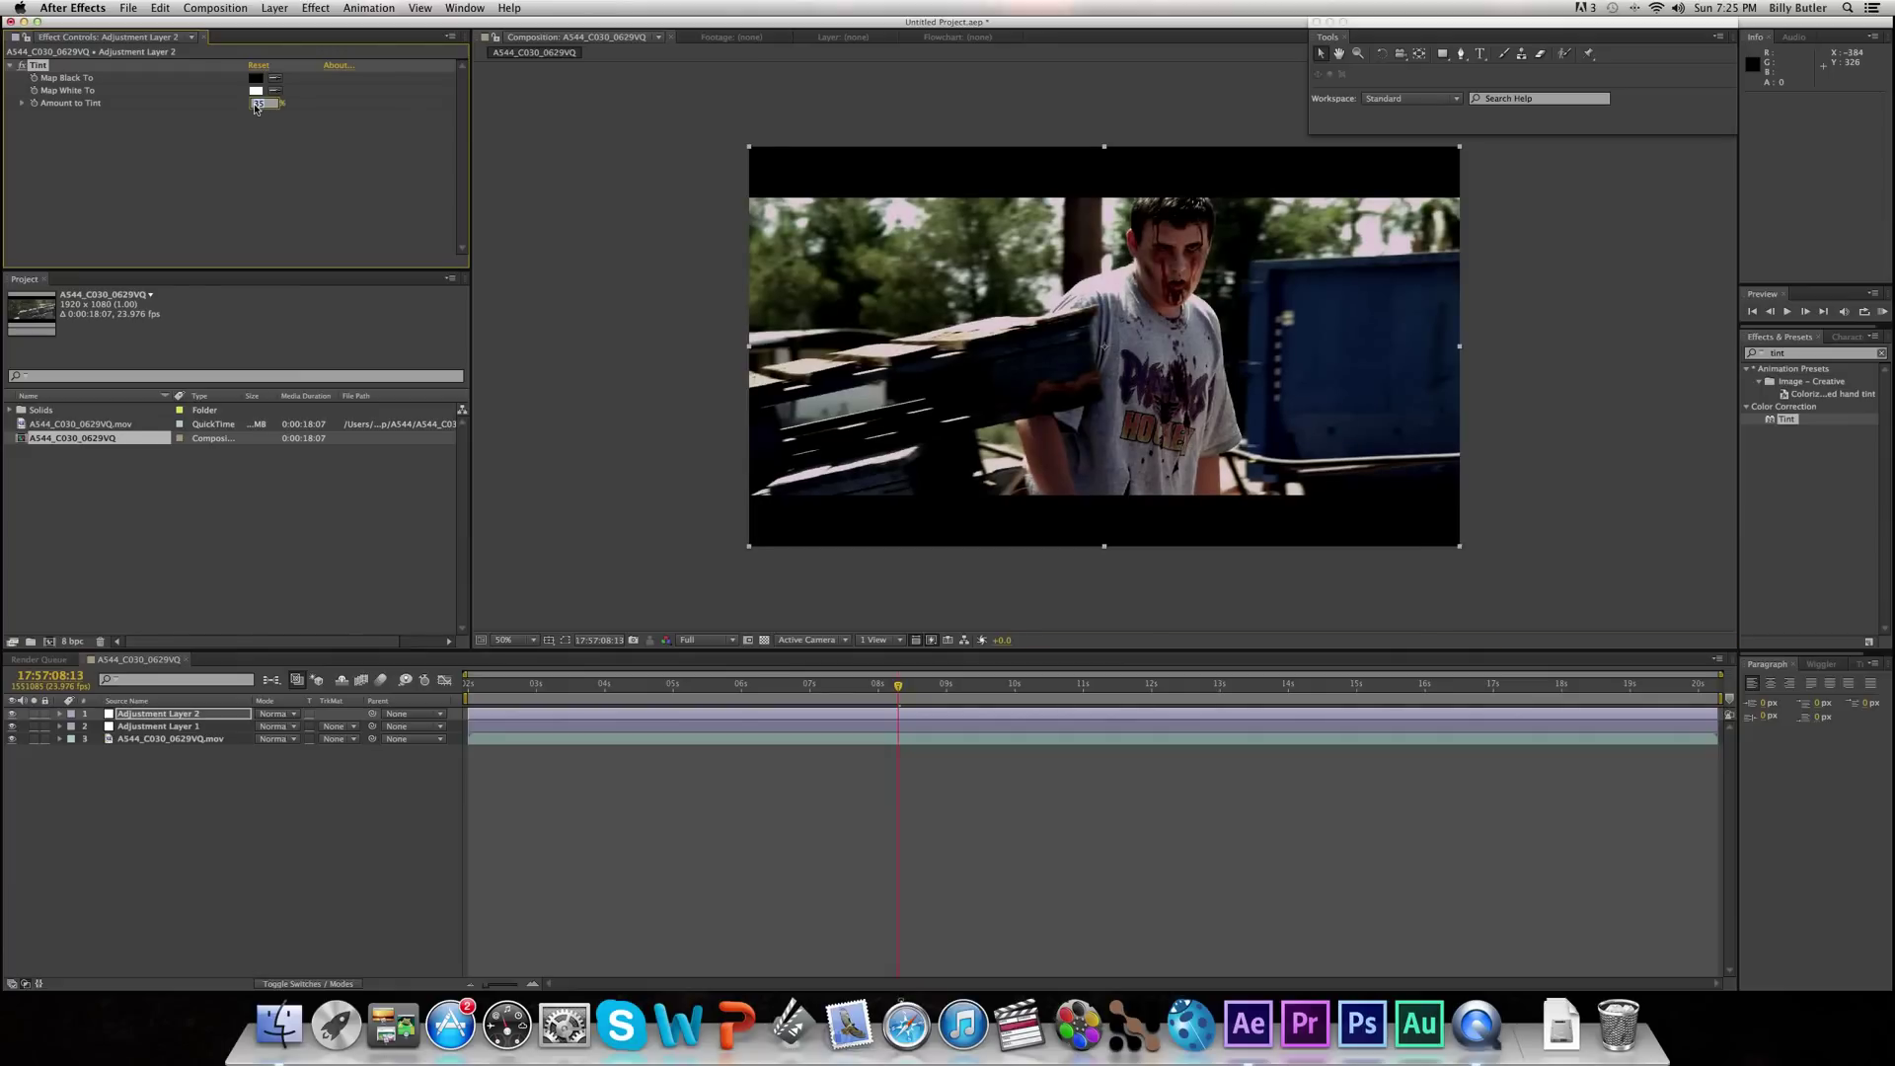
pyautogui.write('4')
pyautogui.press('Return')
pyautogui.click(12, 718)
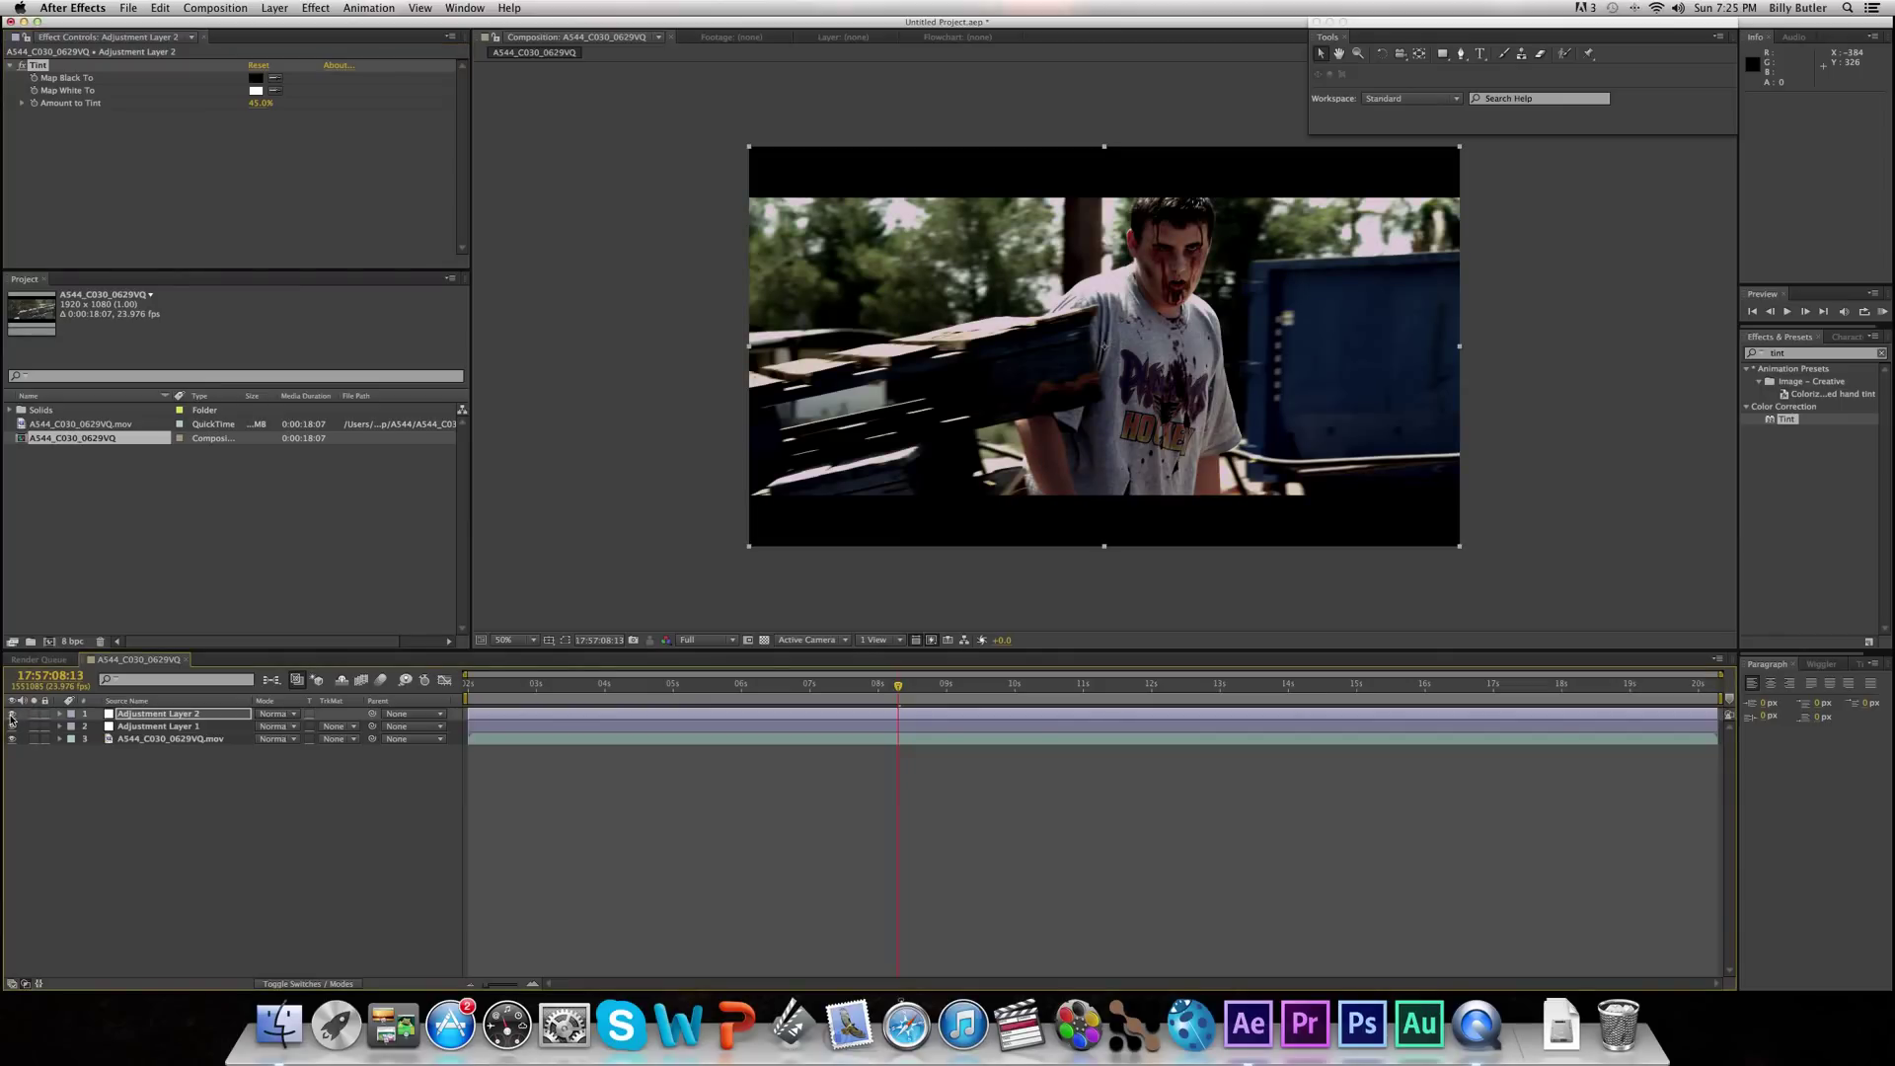
# - Add a third adjustment layer at the top of the stack
pyautogui.click(275, 8)
pyautogui.moveTo(282, 26)
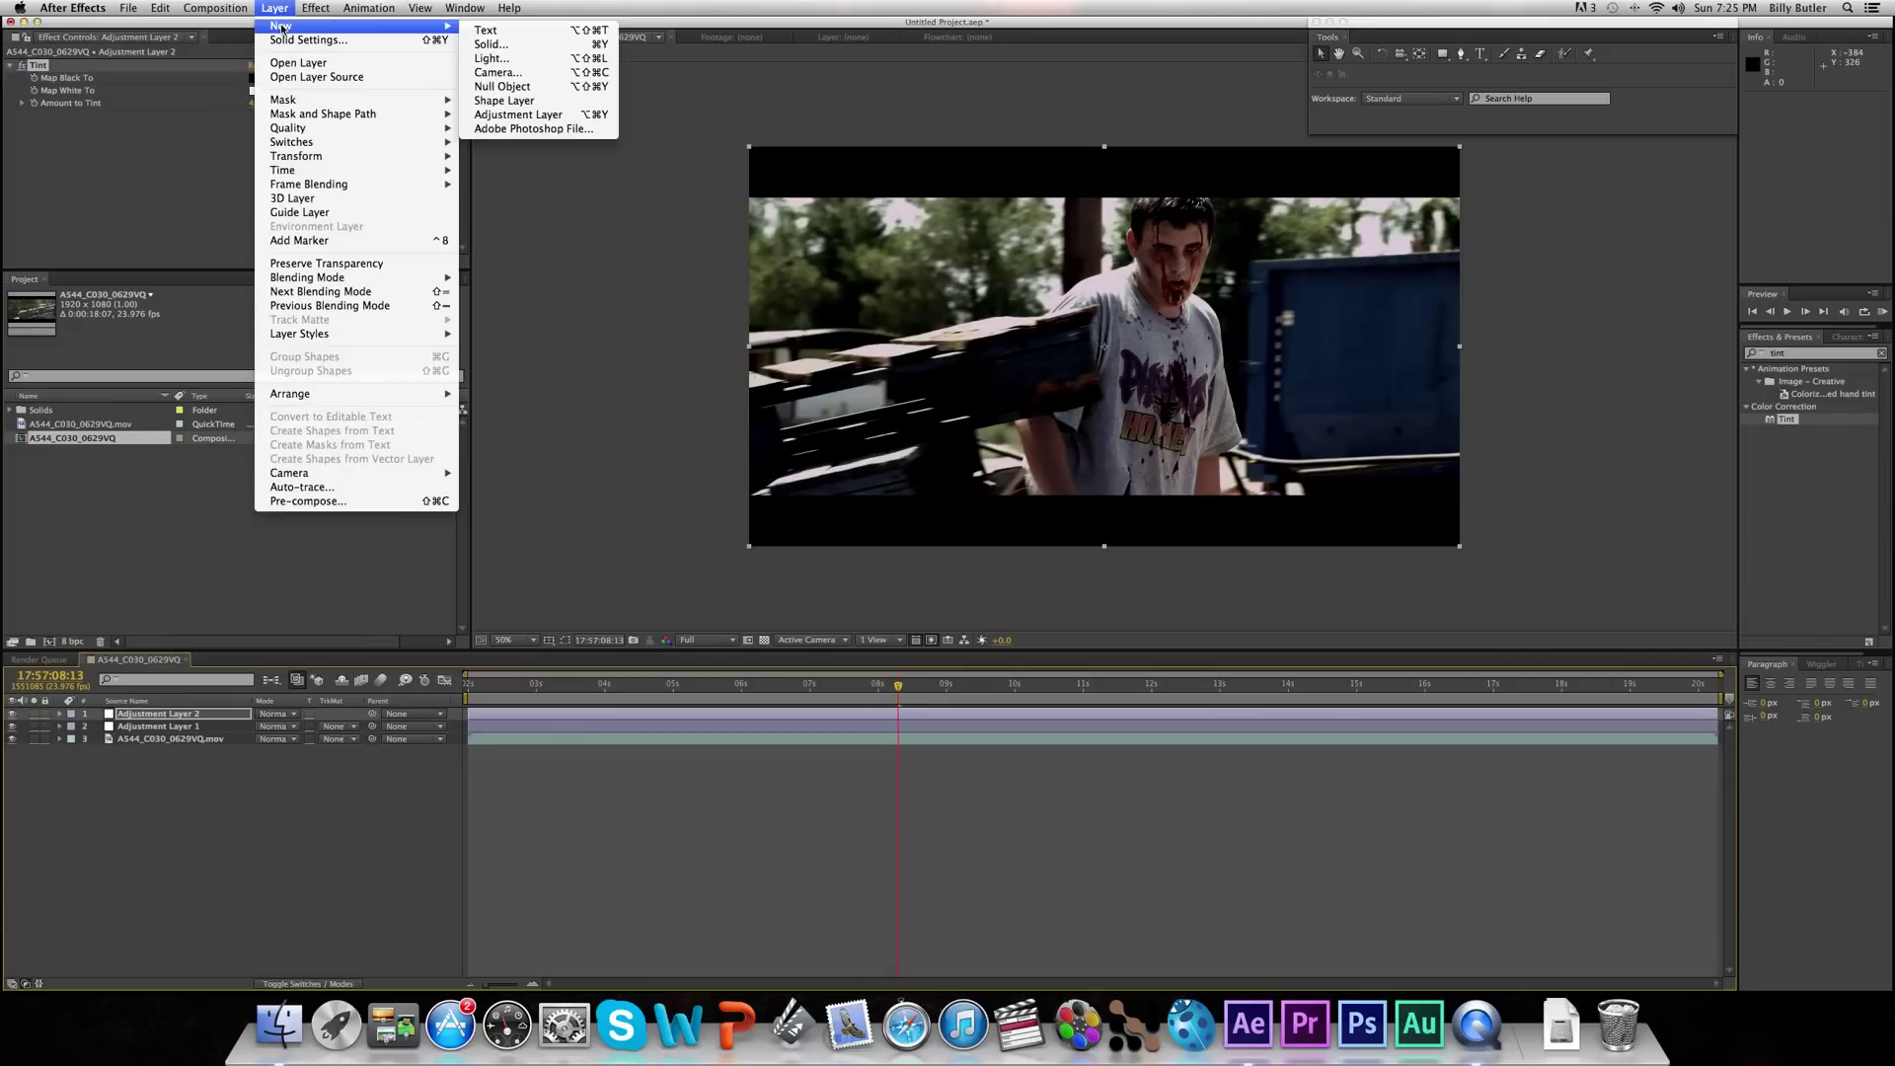
pyautogui.click(516, 115)
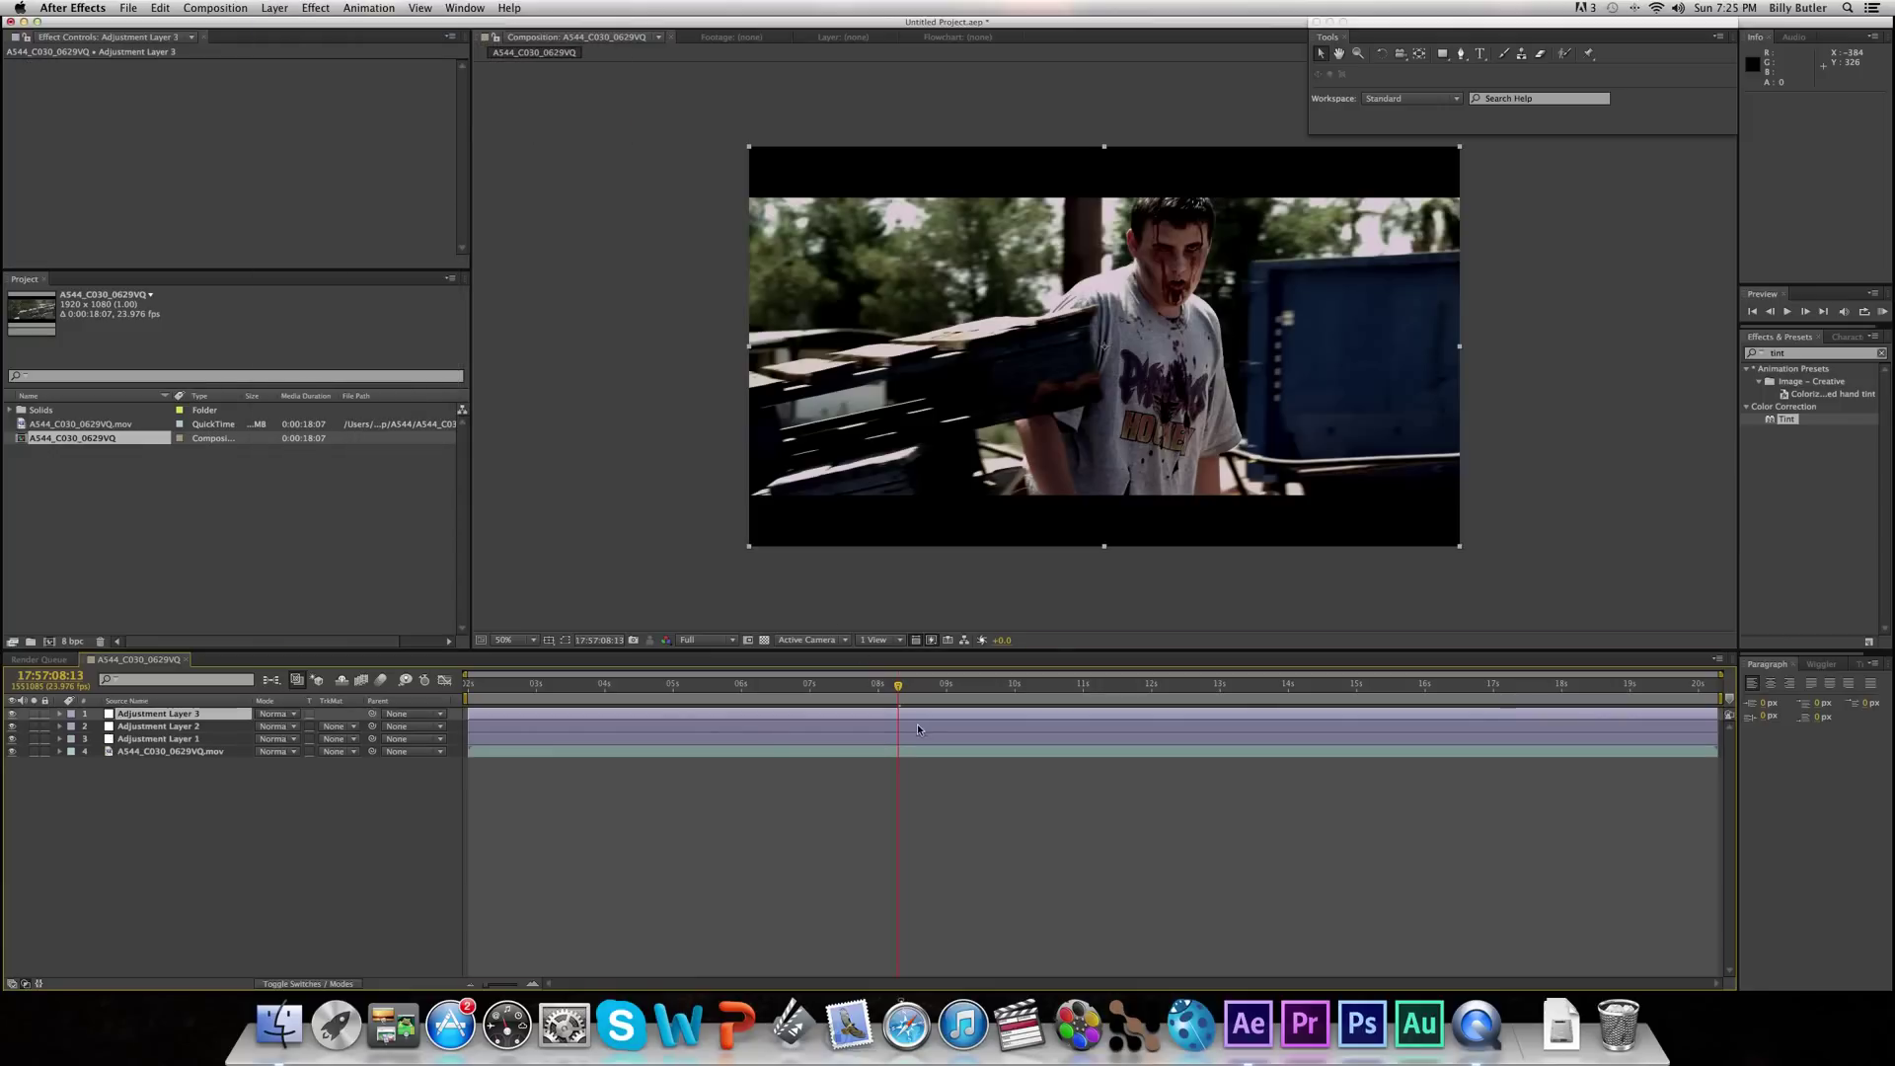
# - Apply Curves to Adjustment Layer 3 and pull the RGB curve down to darken shadows
pyautogui.click(1745, 355)
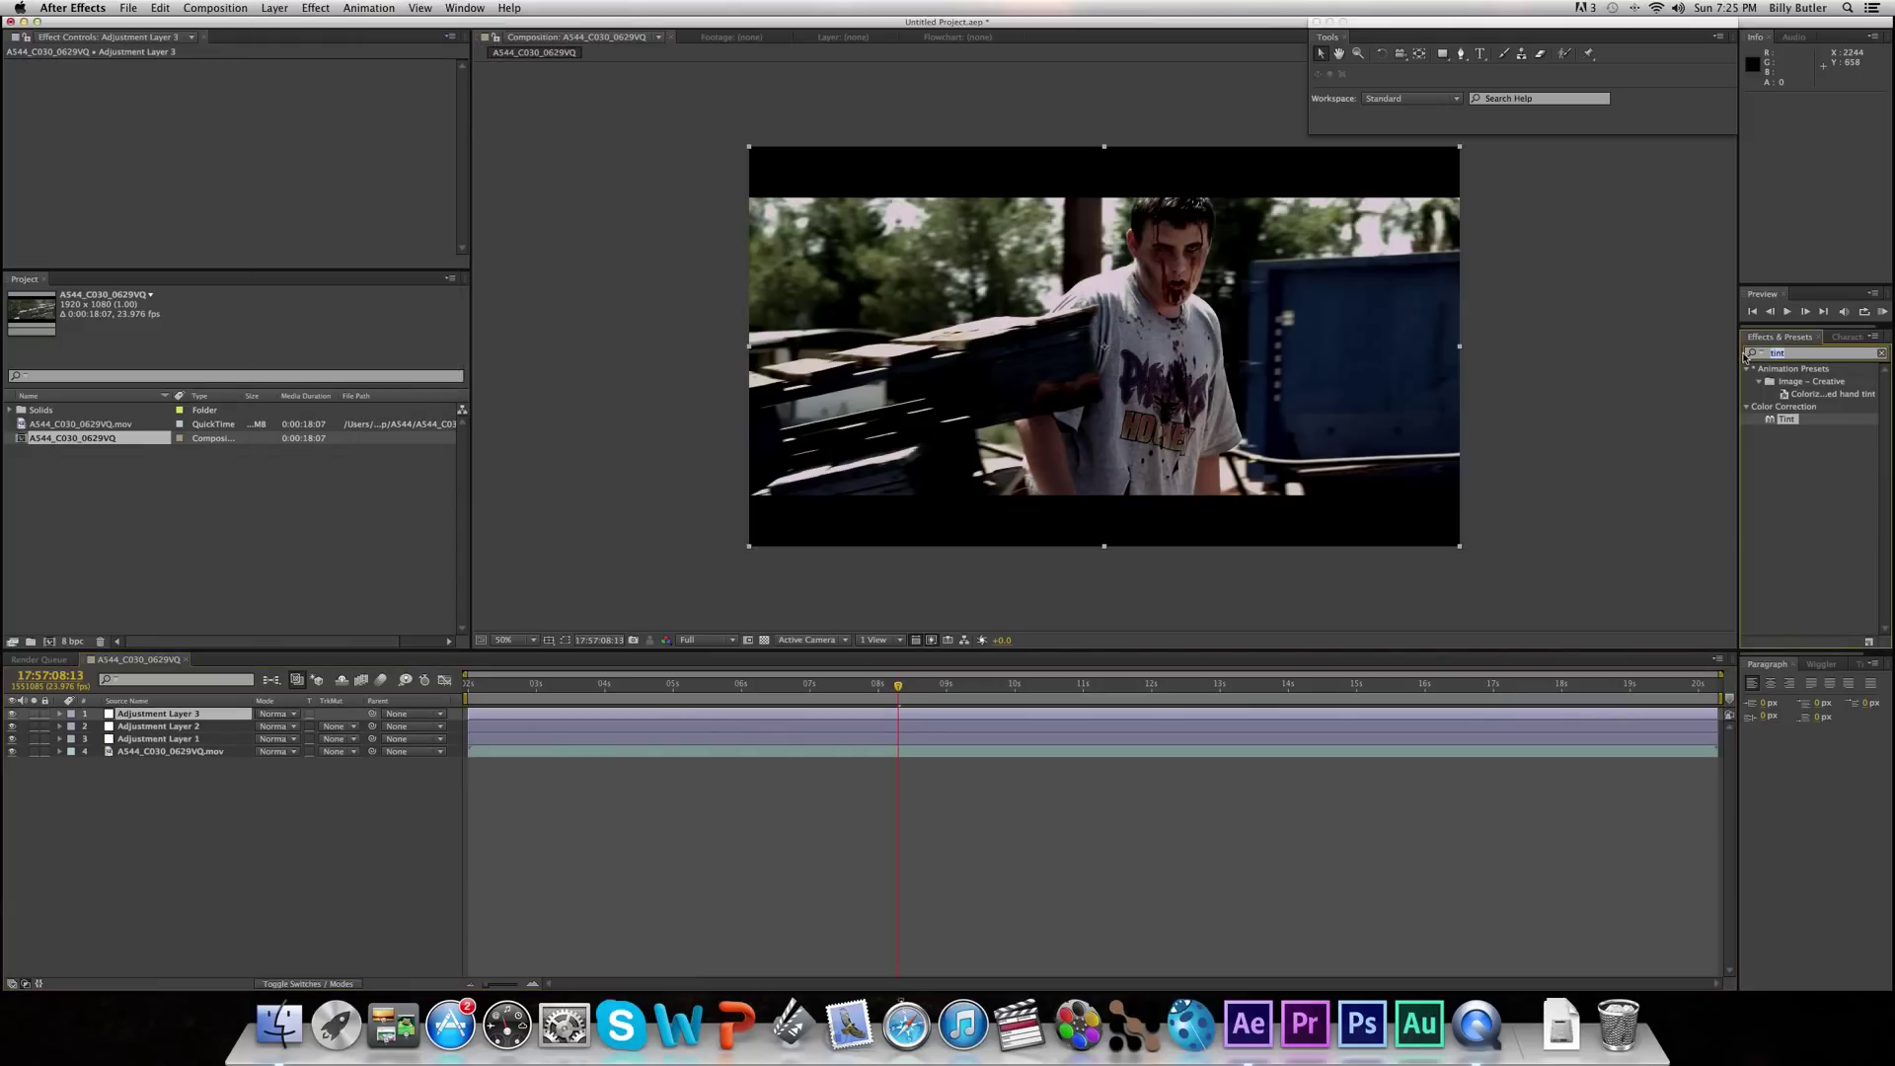
pyautogui.write('curves')
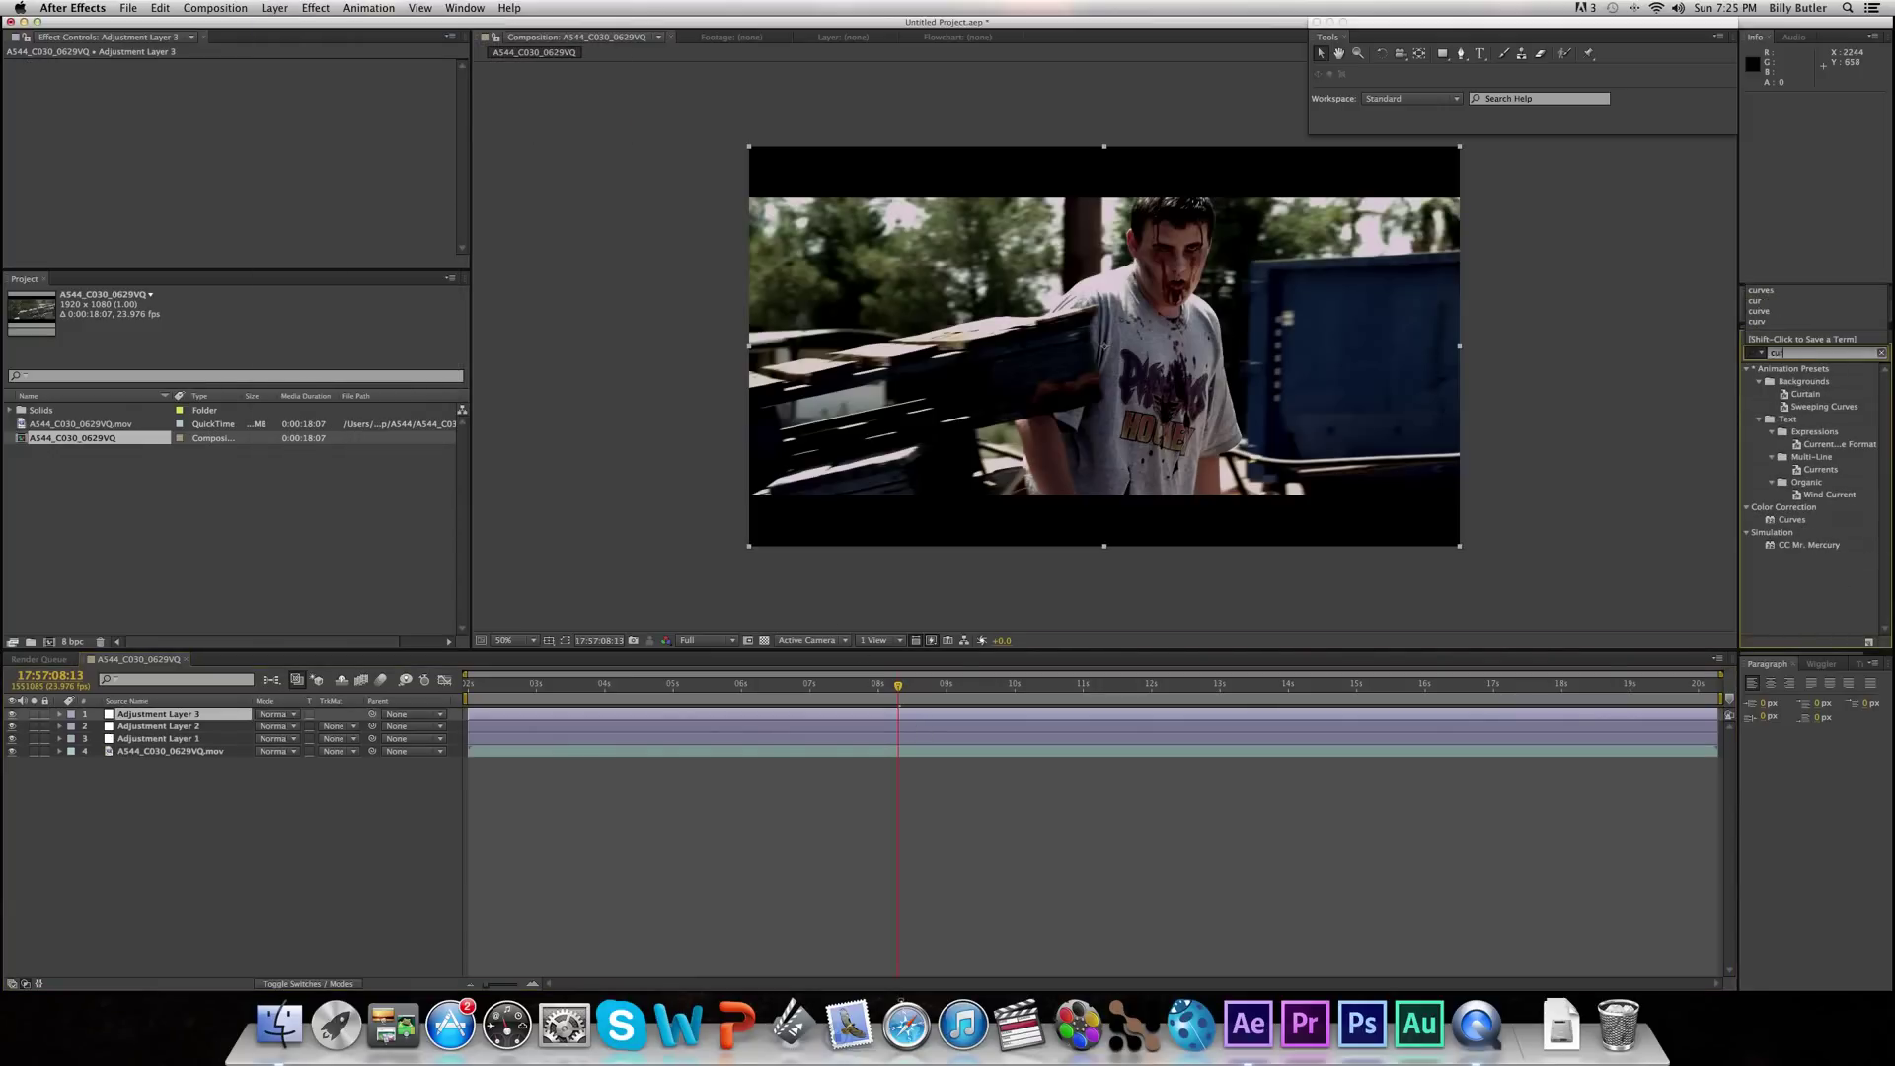
pyautogui.click(1747, 357)
pyautogui.click(1793, 419)
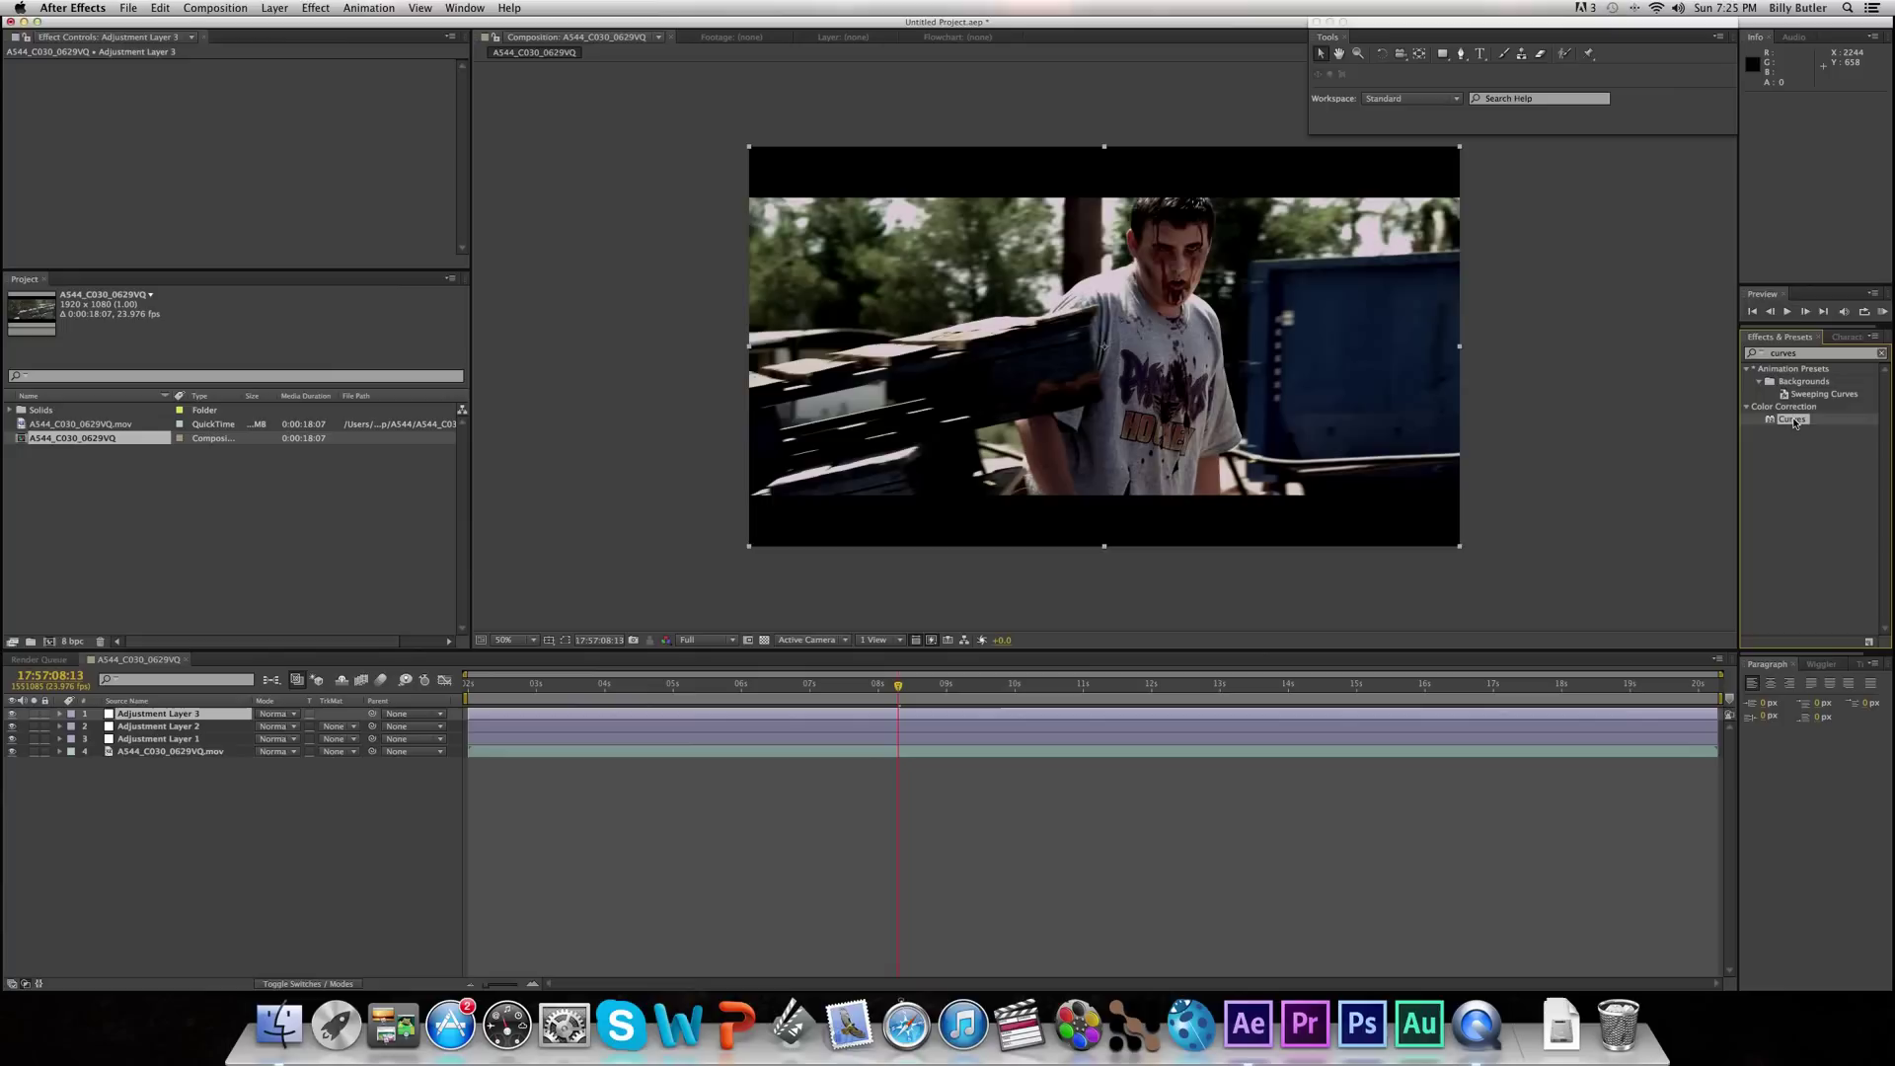
pyautogui.moveTo(828, 701); pyautogui.dragTo(863, 712)
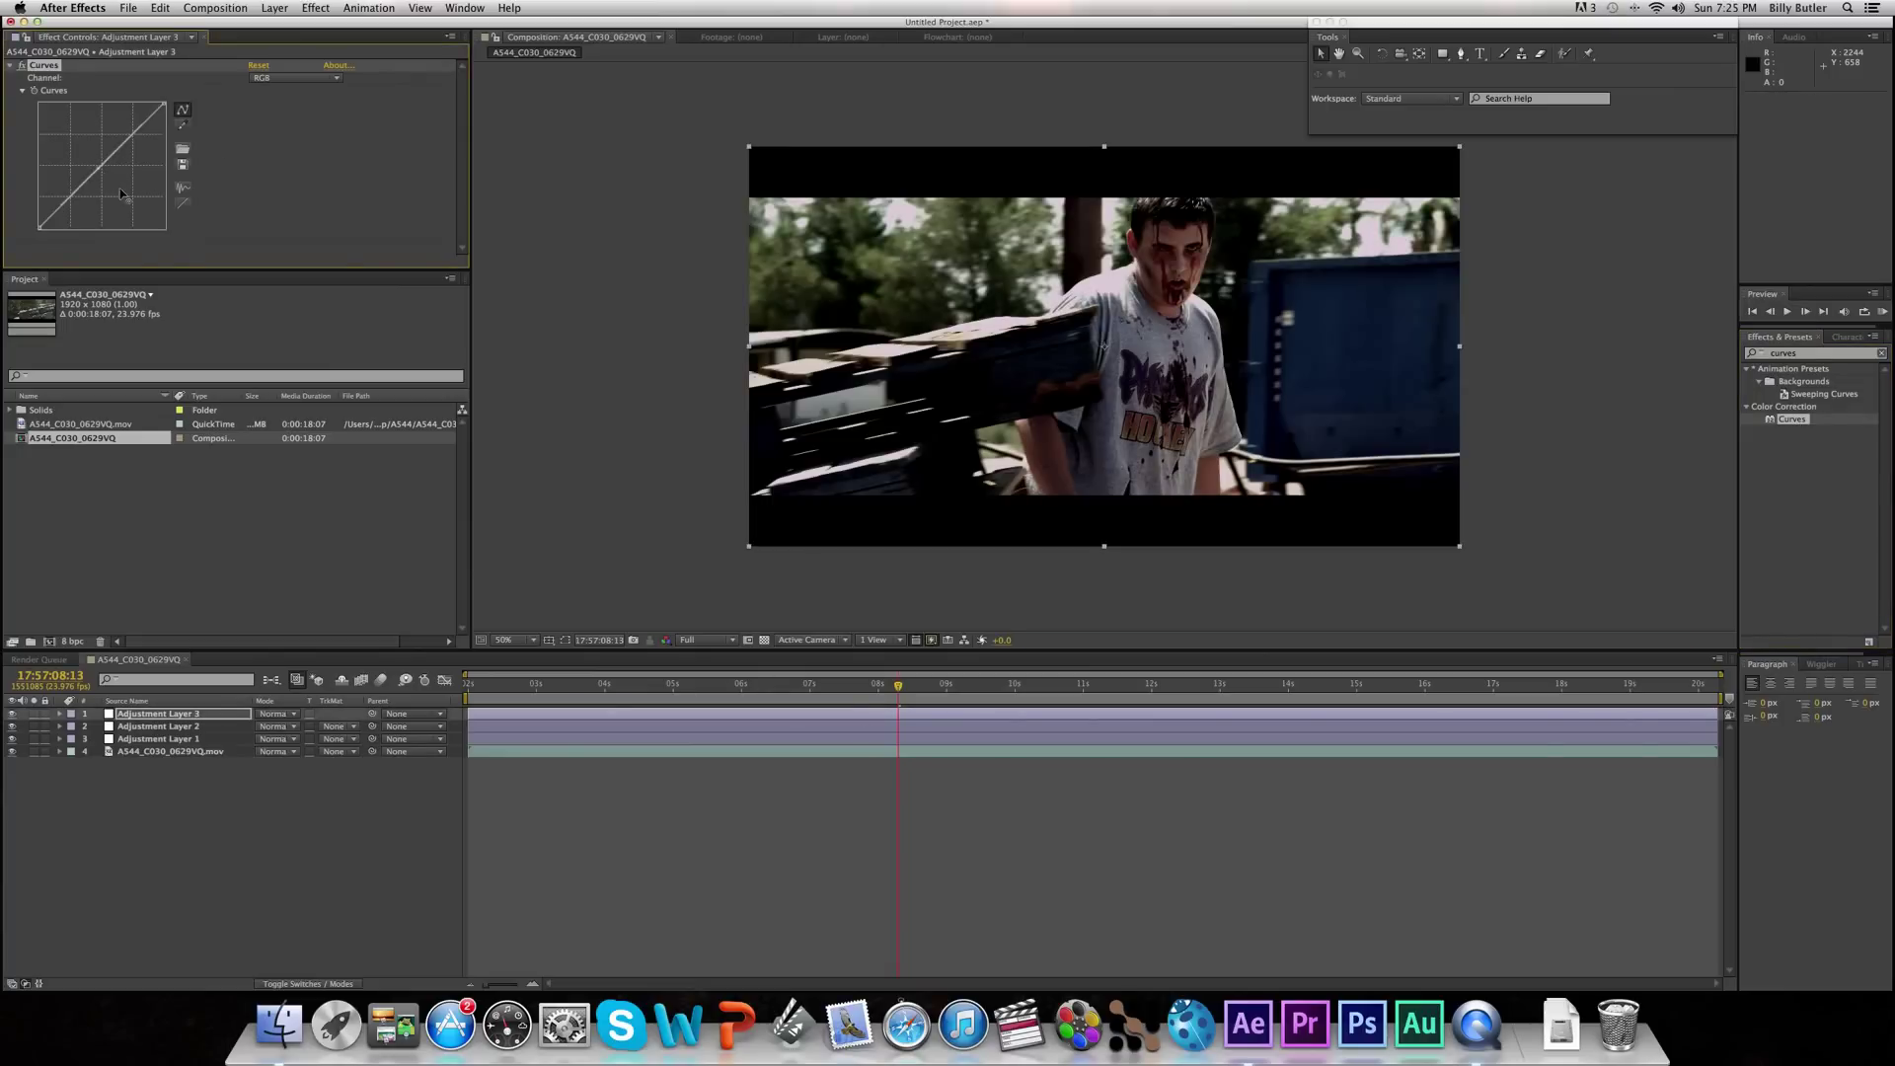
pyautogui.moveTo(121, 194); pyautogui.dragTo(113, 181)
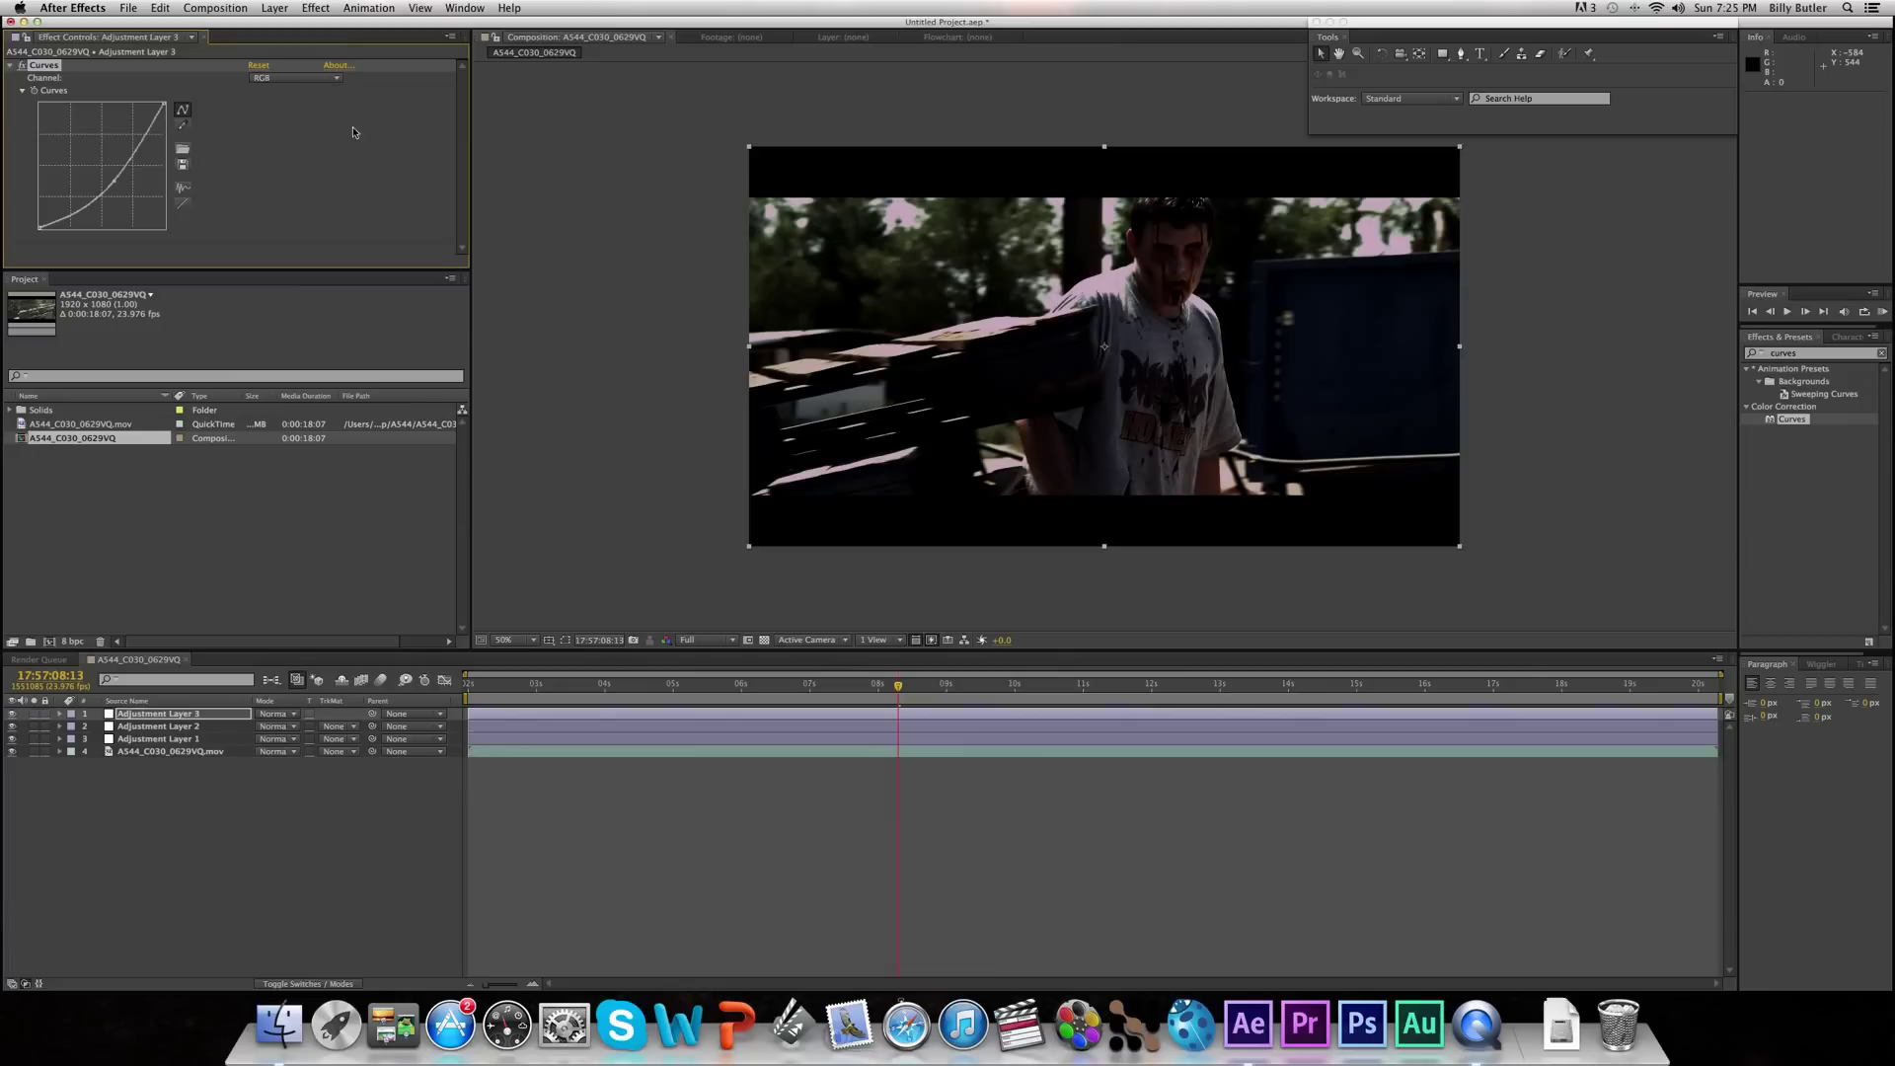
# - Draw an elliptical mask around the subject on Adjustment Layer 3
pyautogui.click(1445, 56)
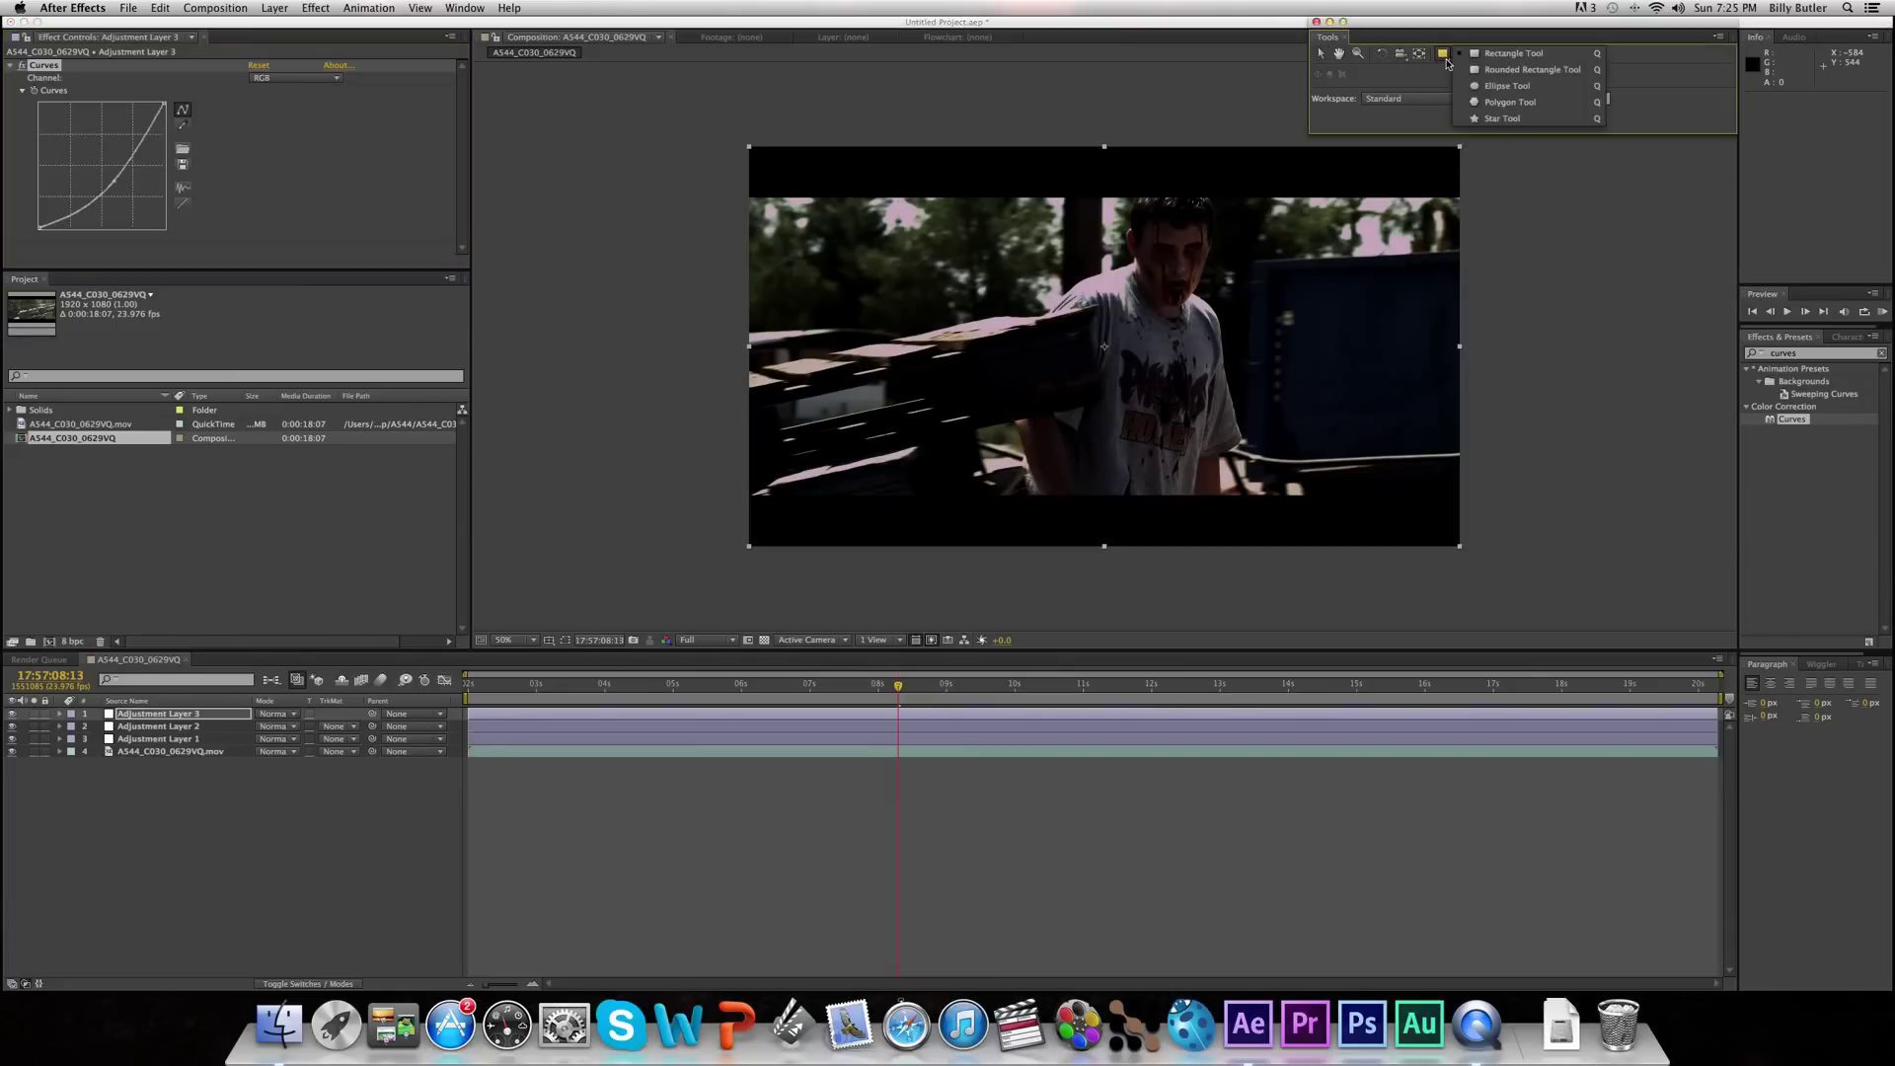
pyautogui.click(1507, 86)
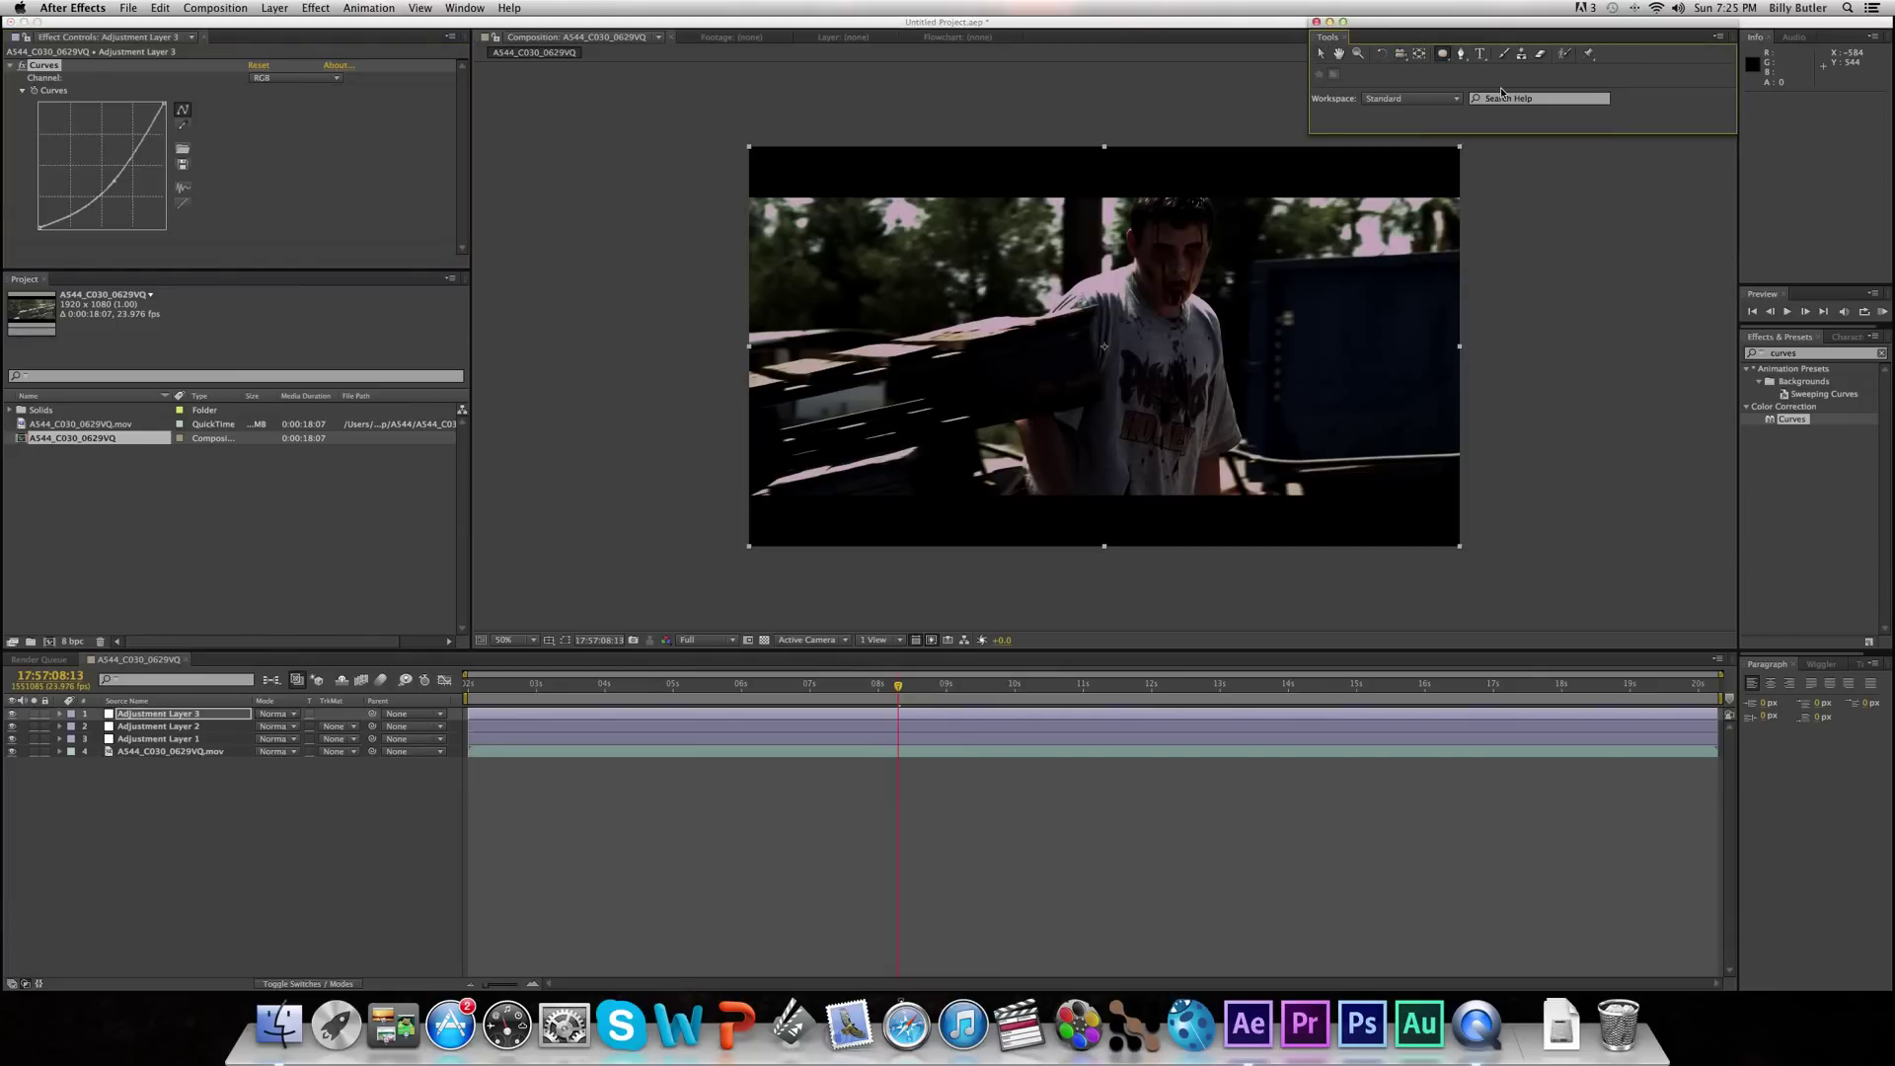
pyautogui.moveTo(811, 212)
pyautogui.mouseDown()
pyautogui.moveTo(767, 213)
pyautogui.moveTo(1190, 407)
pyautogui.moveTo(1441, 476)
pyautogui.mouseUp()
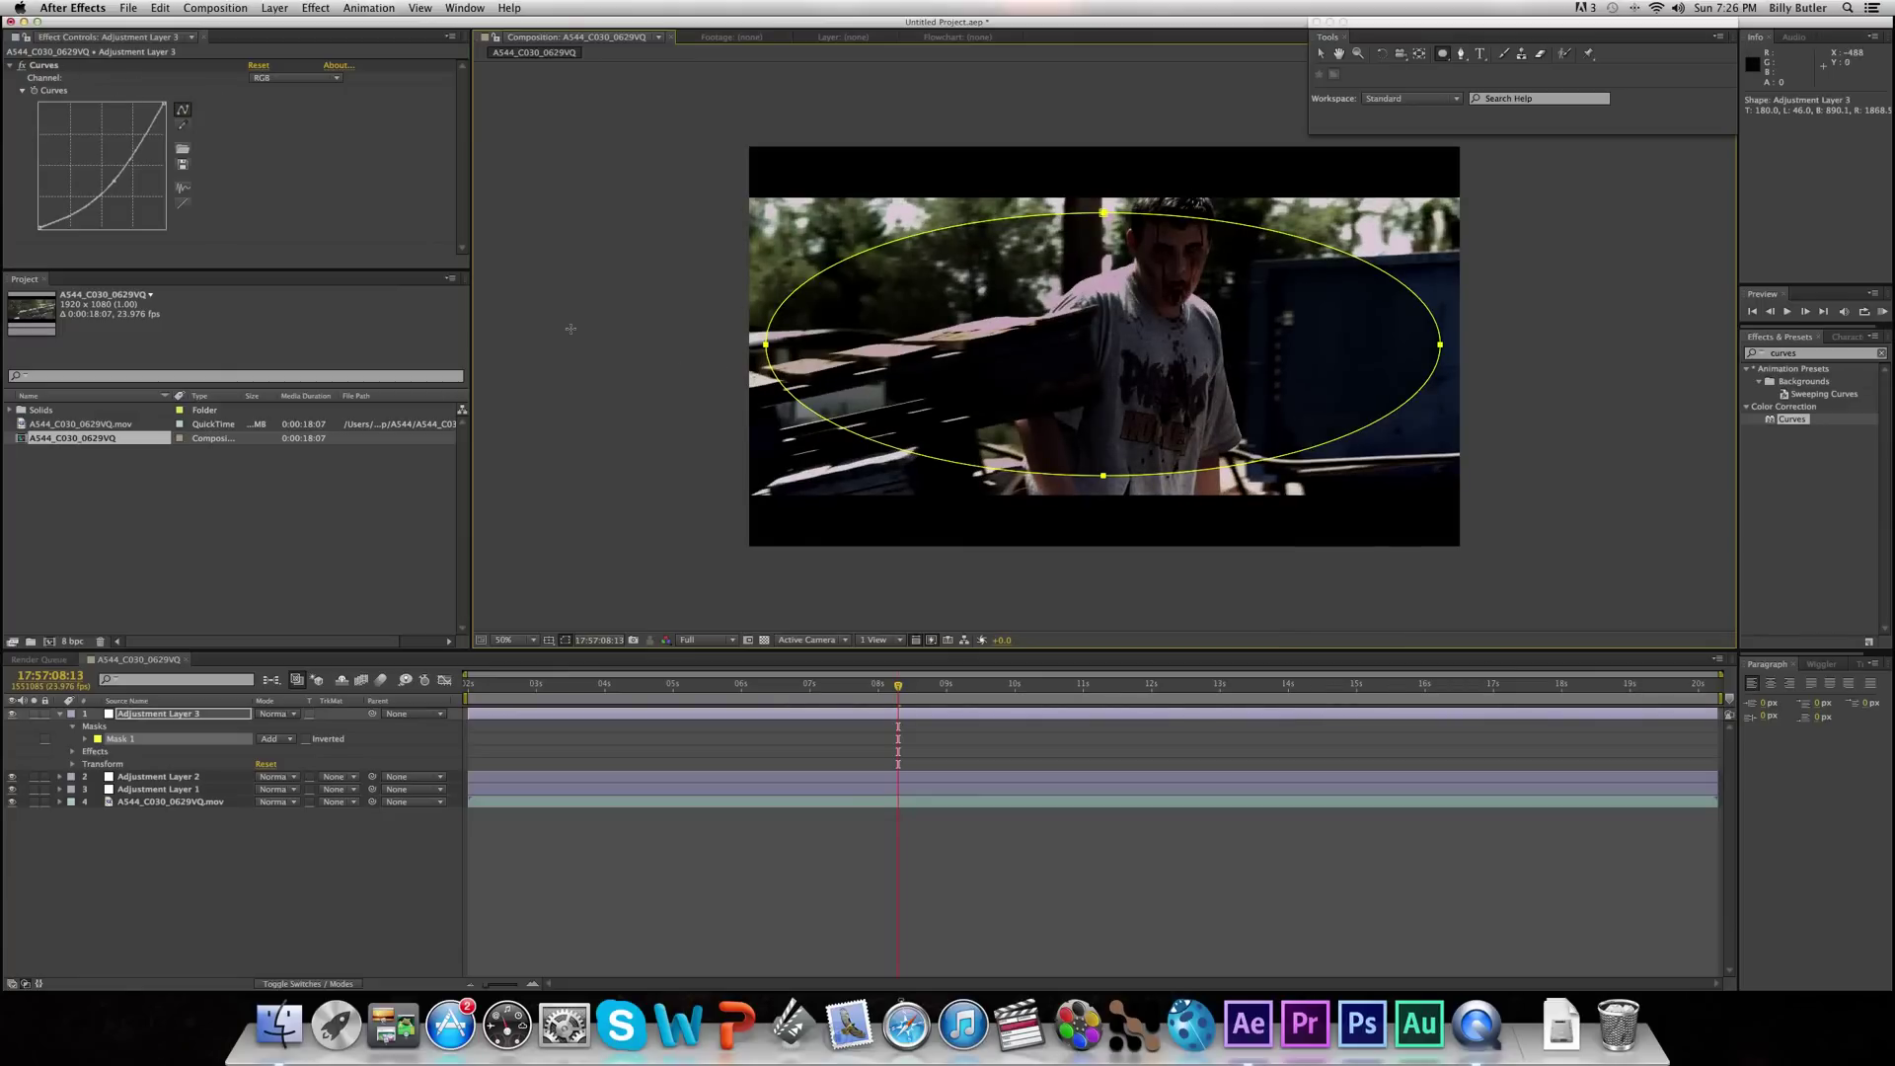
pyautogui.click(564, 640)
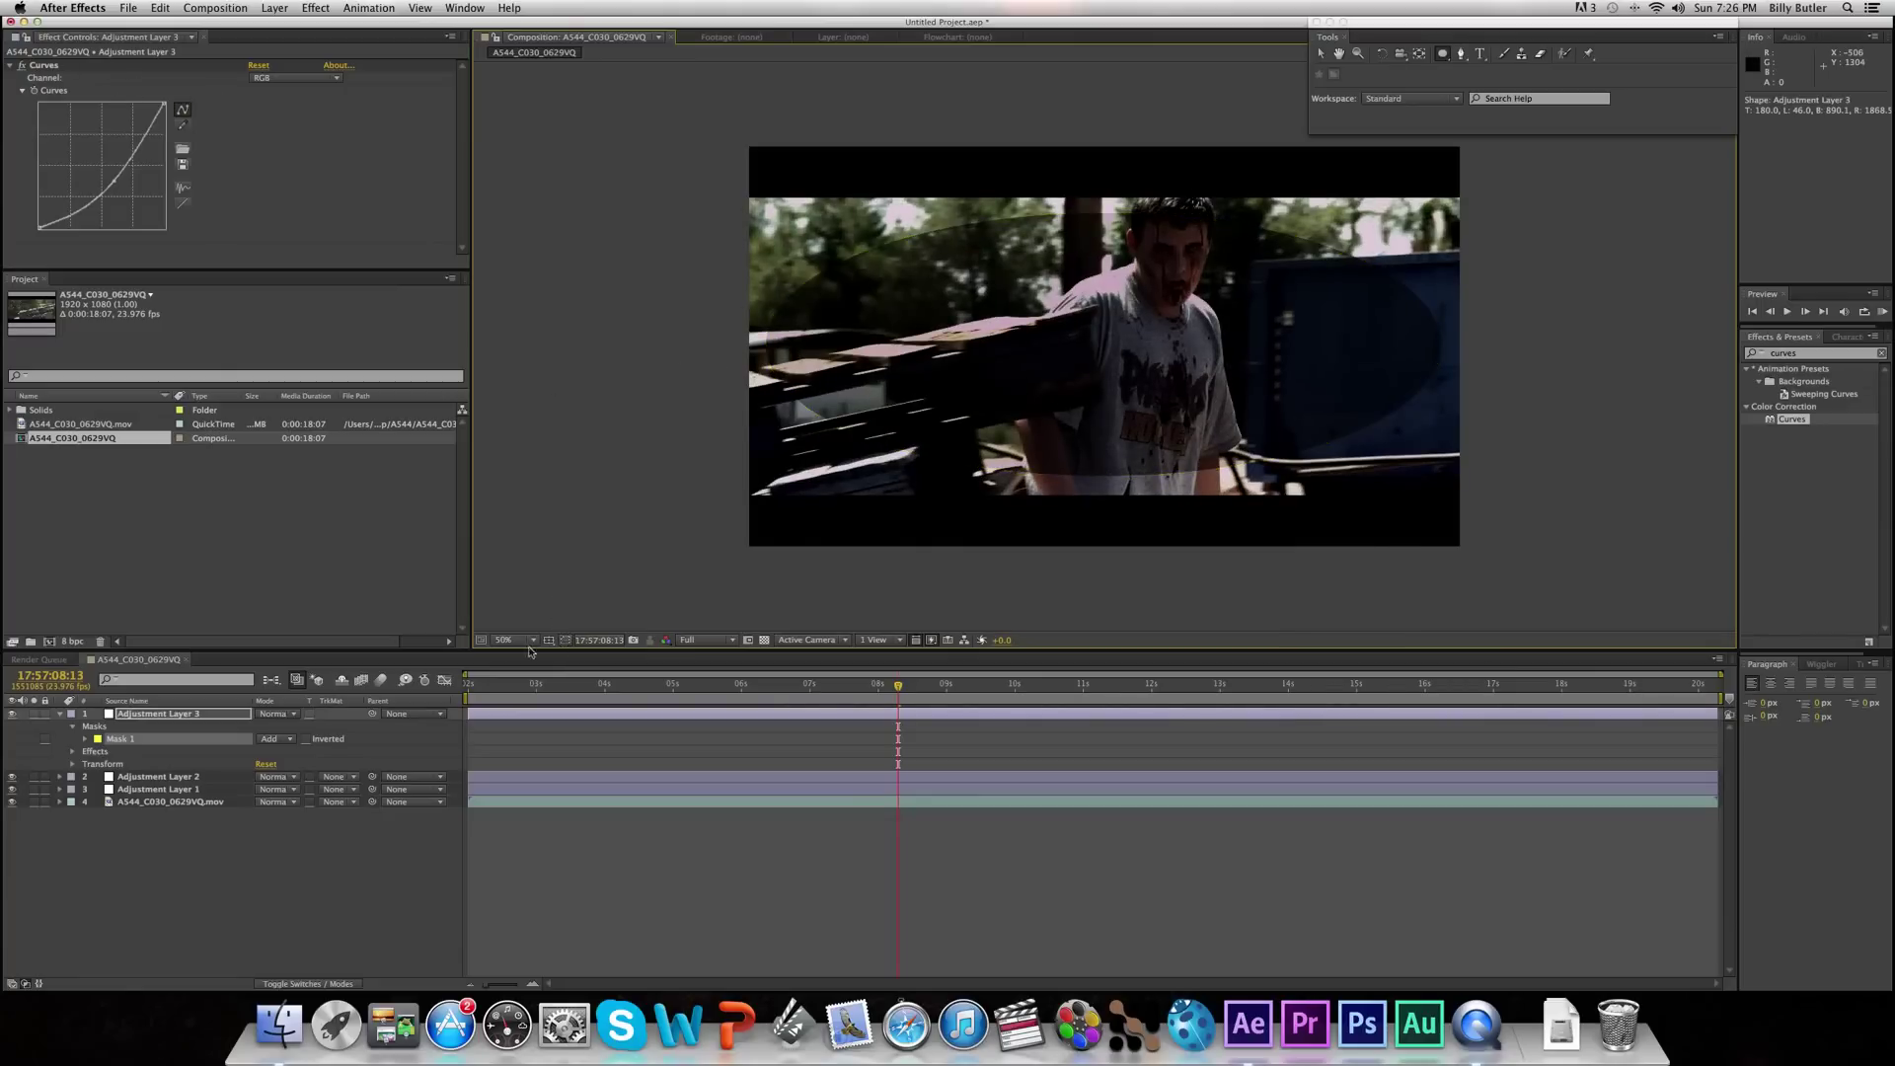
# - Set Mask 1 to Subtract and feather it to 143 pixels
pyautogui.click(291, 740)
pyautogui.click(186, 758)
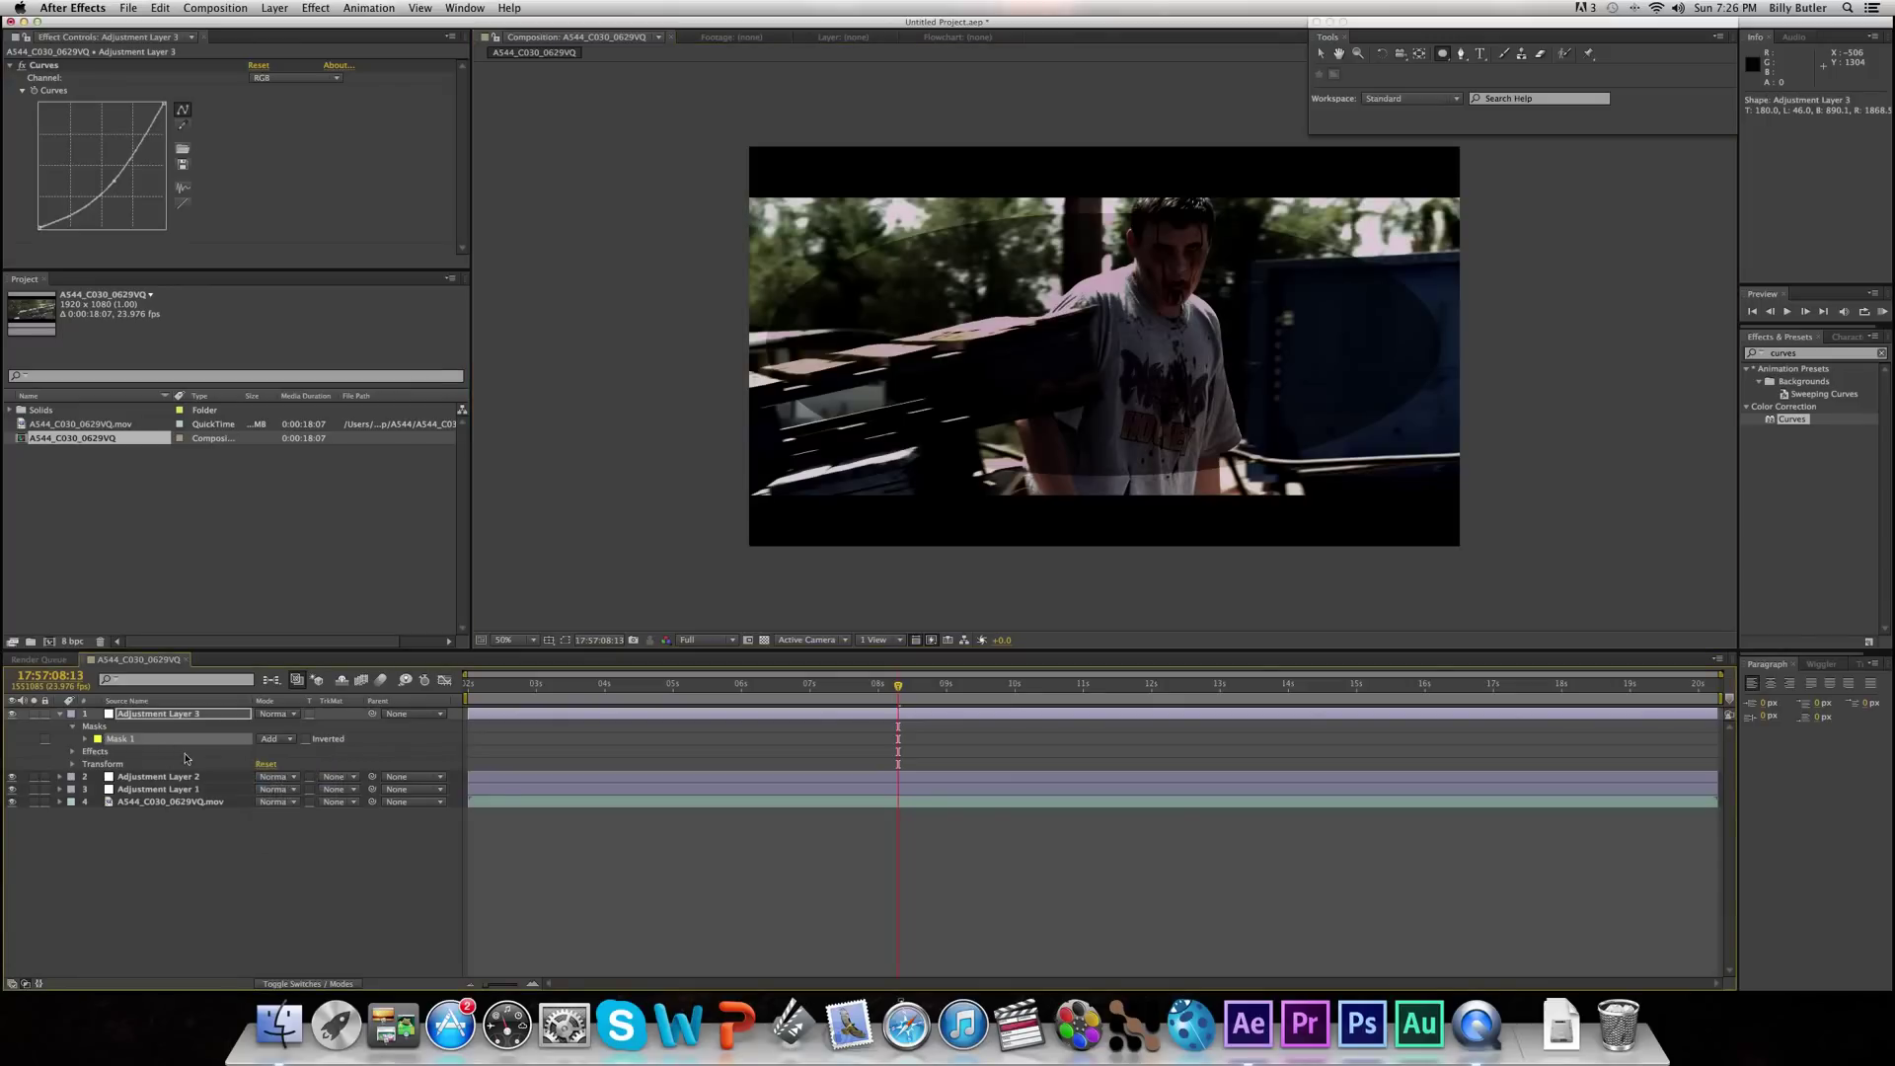
pyautogui.click(140, 736)
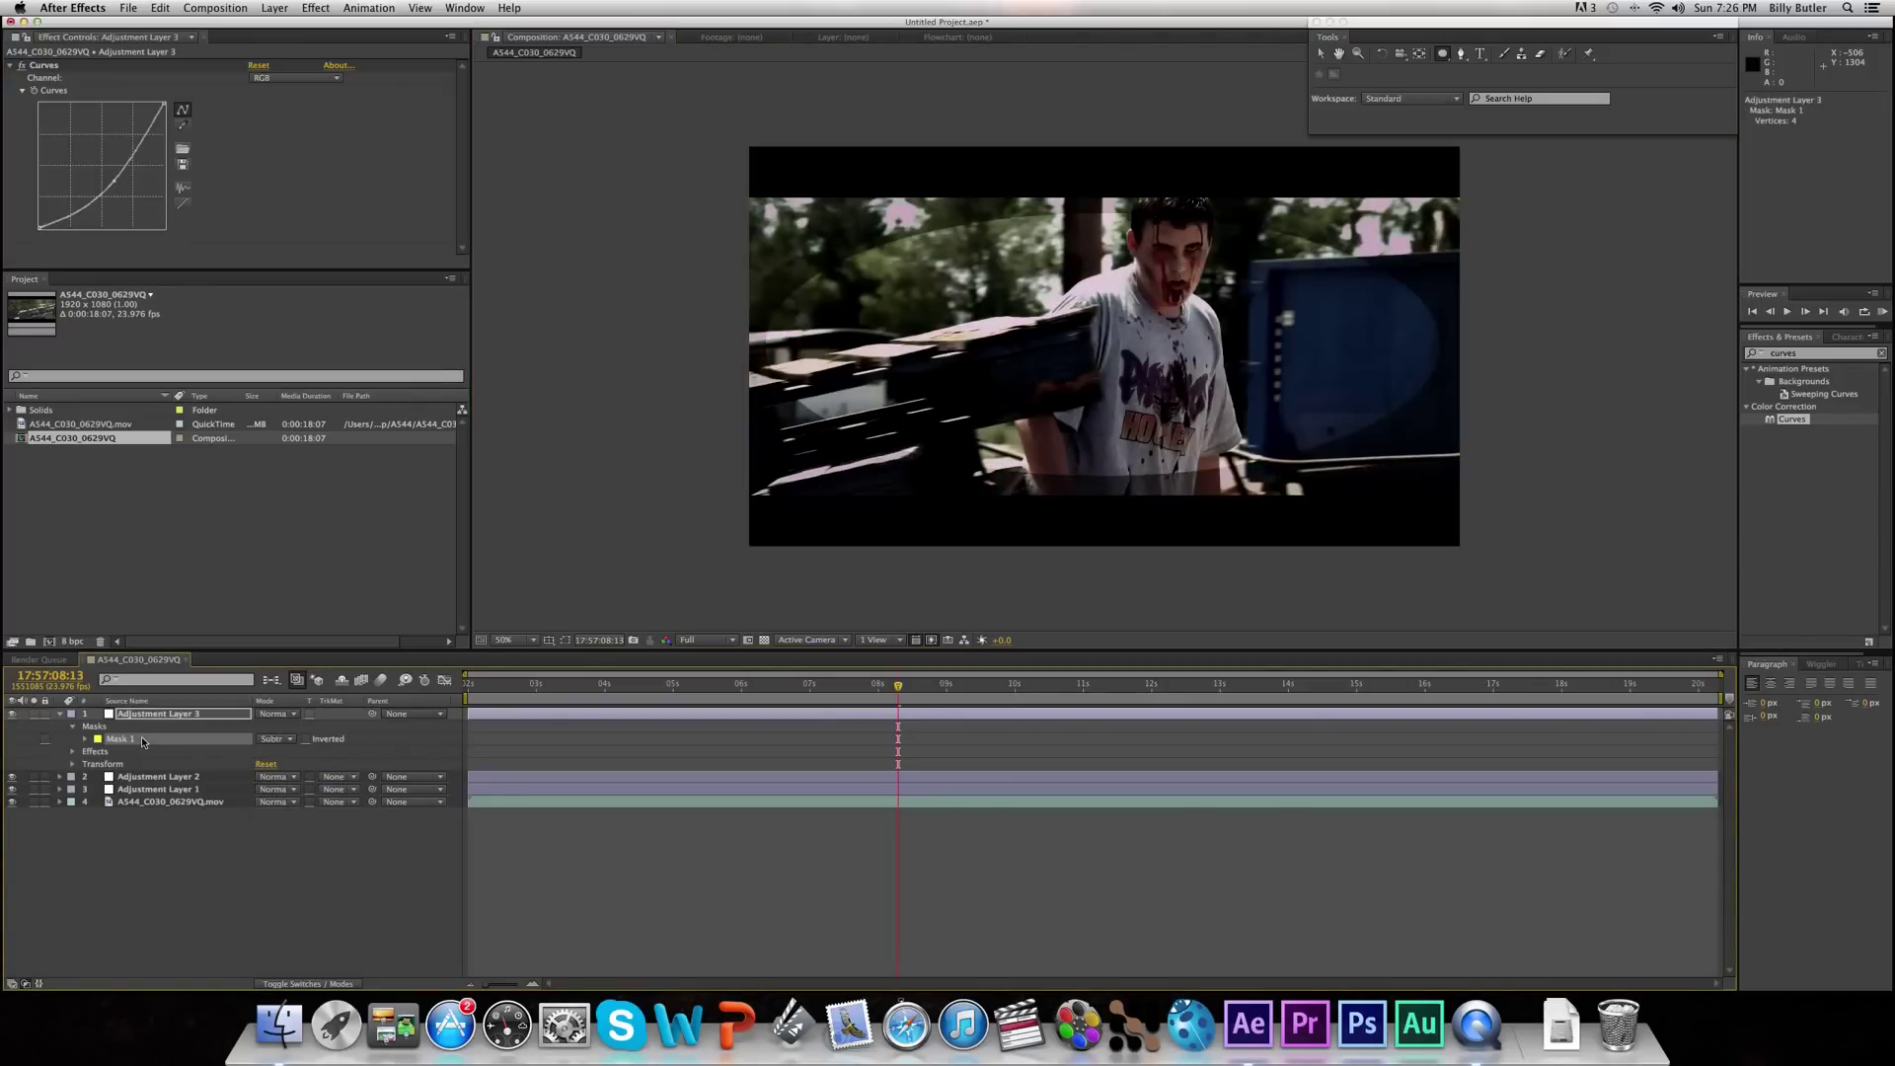
pyautogui.press('f')
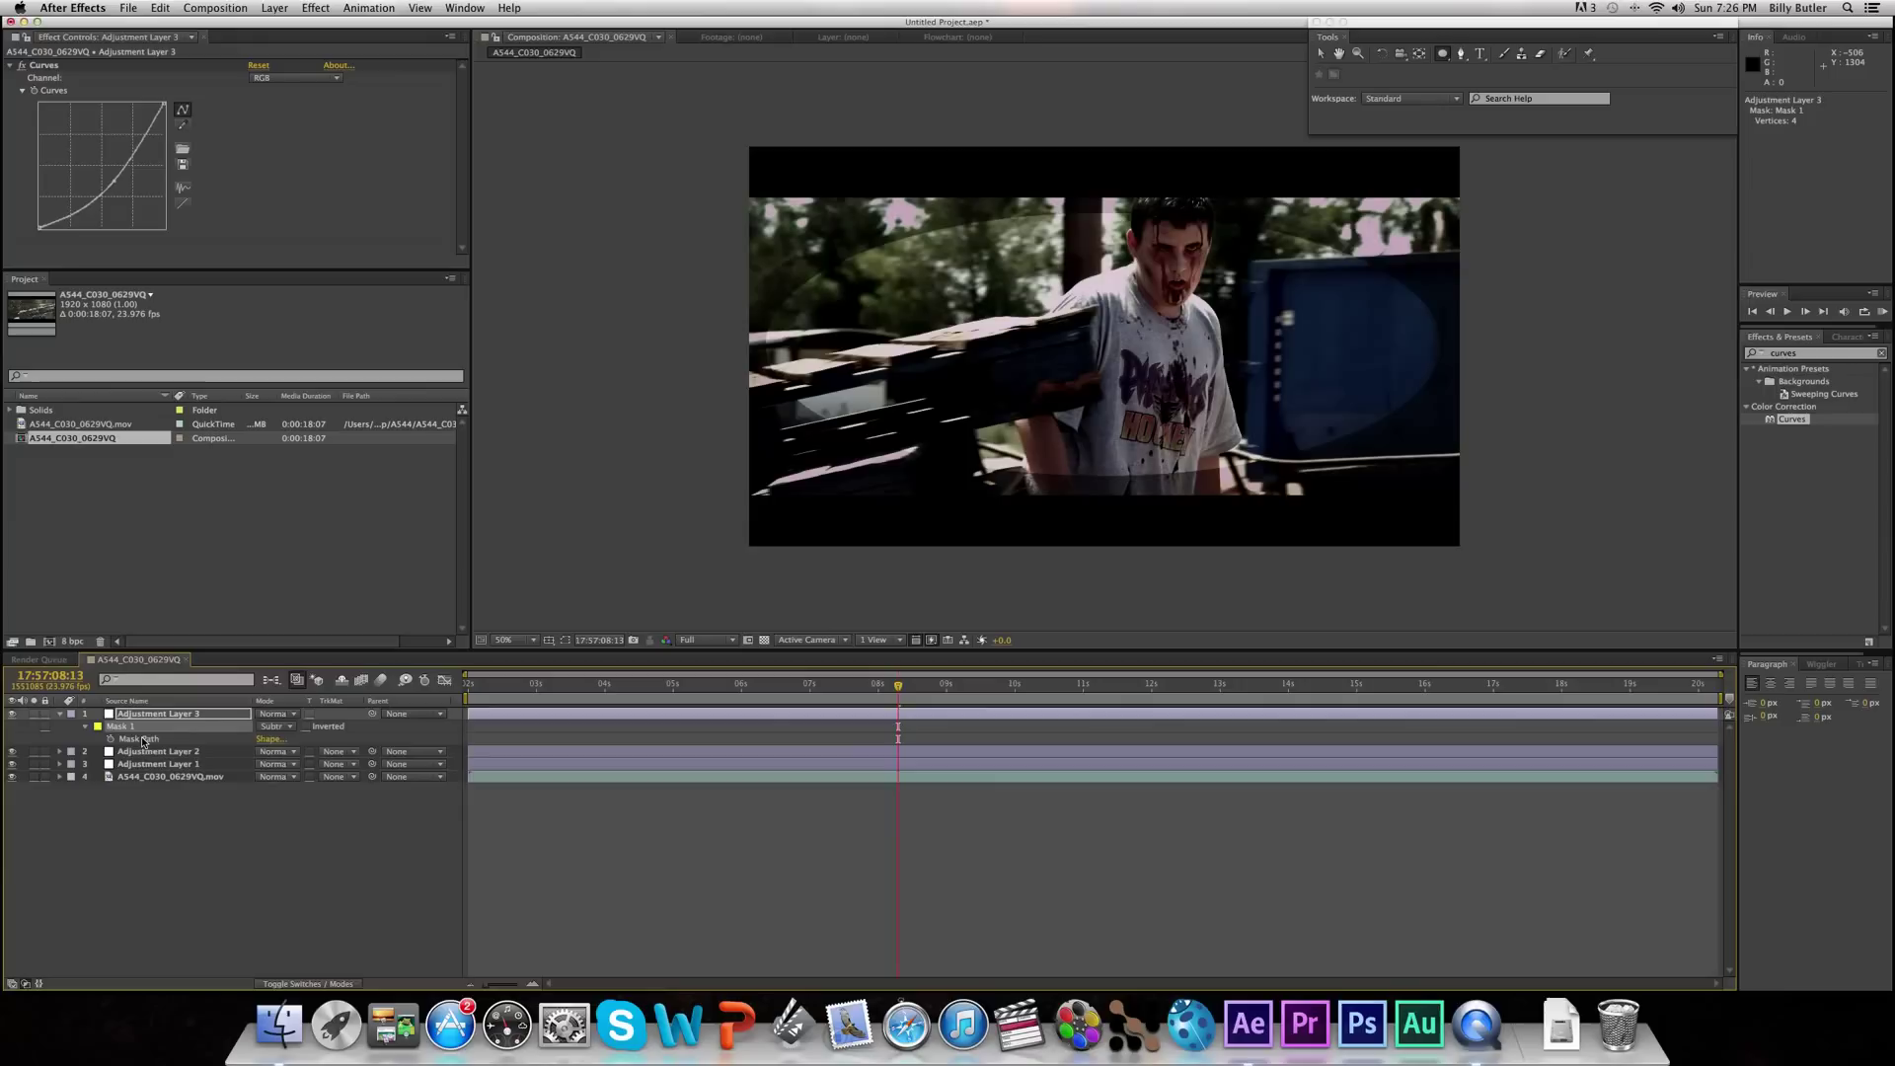
pyautogui.moveTo(285, 738); pyautogui.dragTo(376, 726)
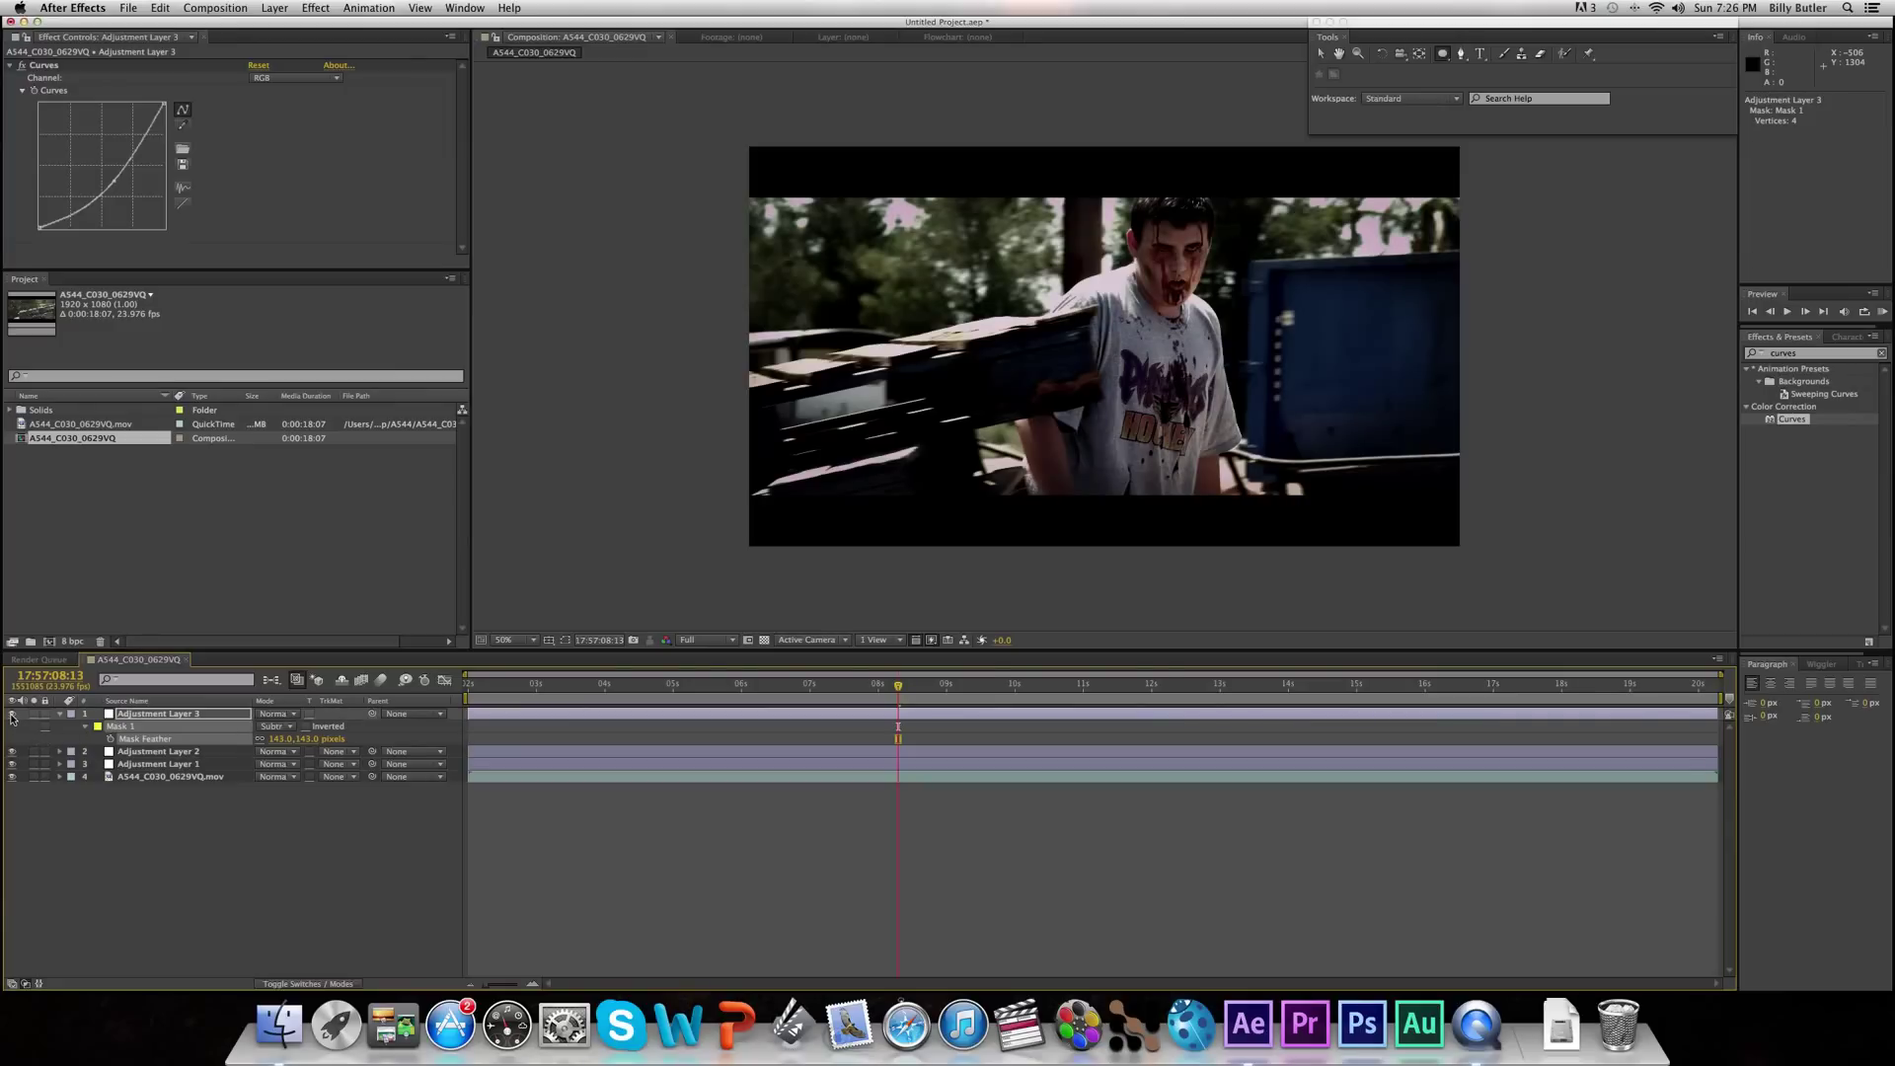
# - Toggle the vignette layer off and on to compare, then collapse its properties
pyautogui.click(12, 715)
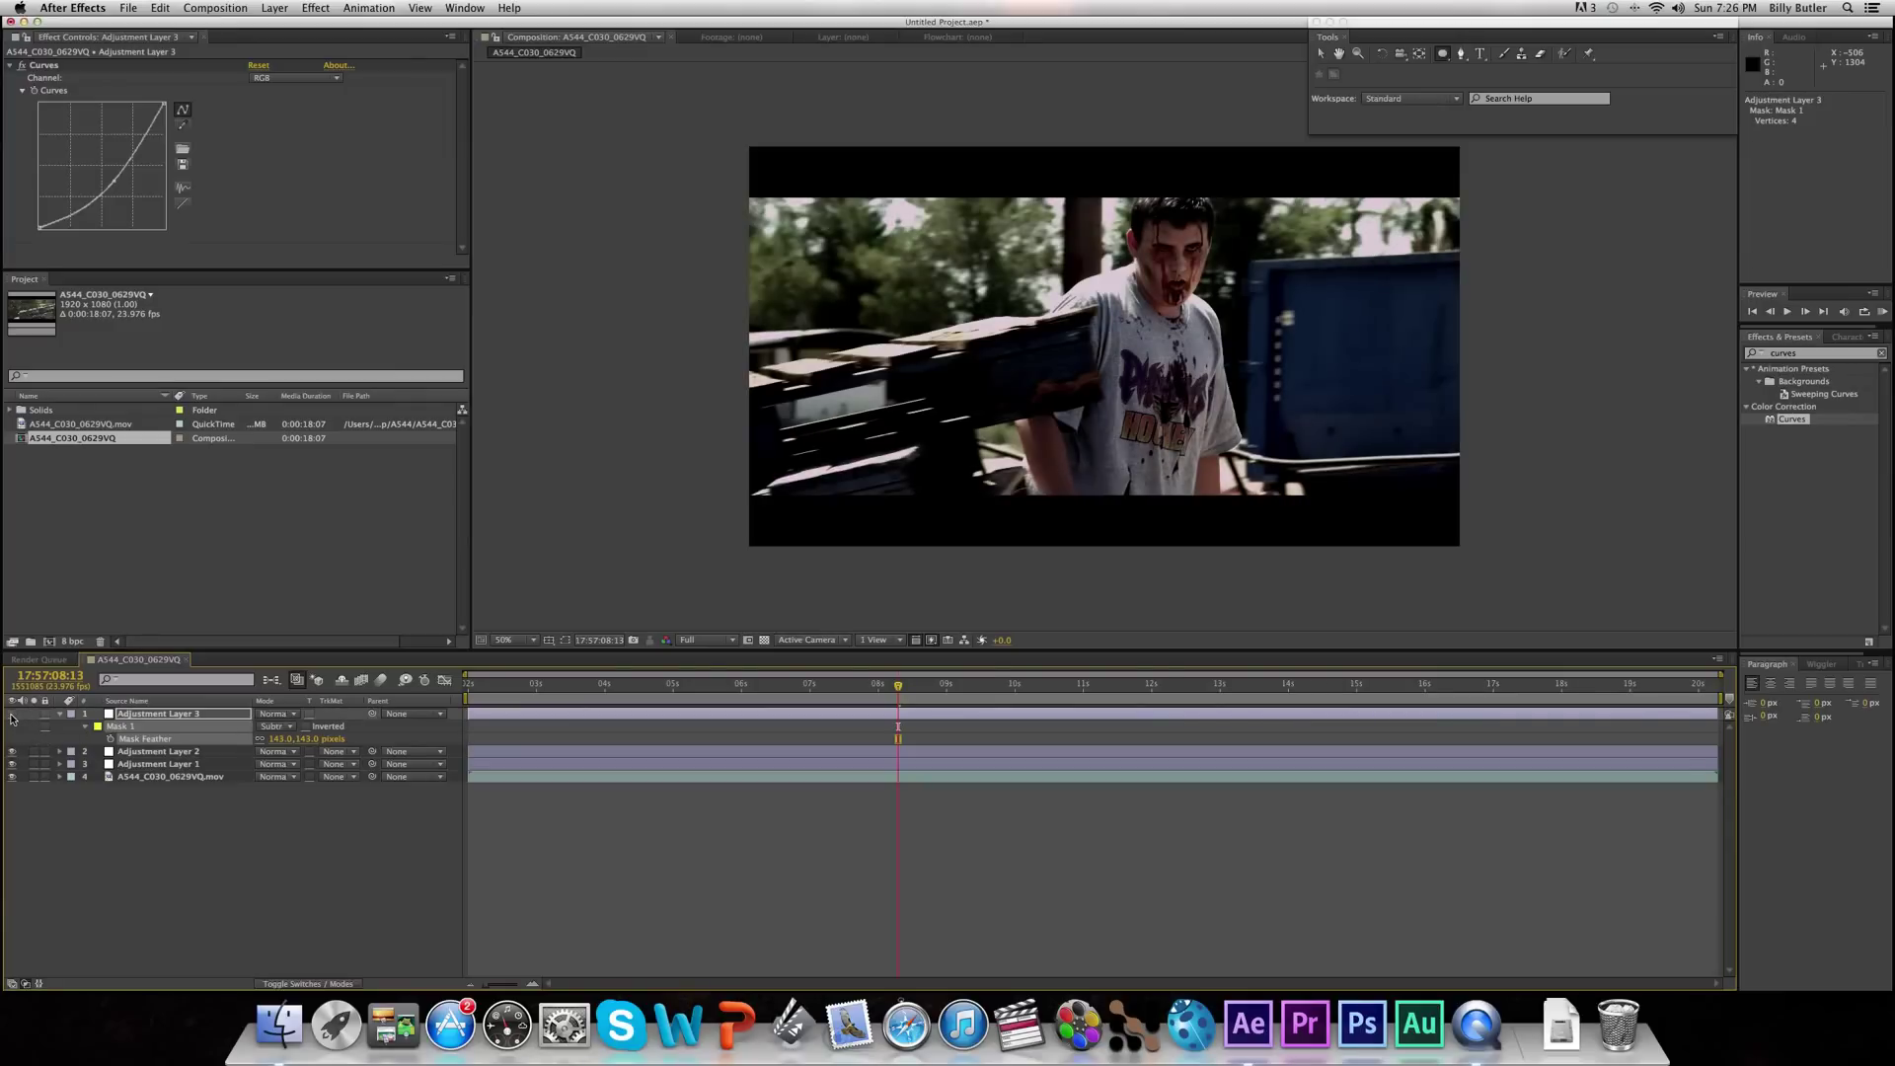
pyautogui.click(11, 715)
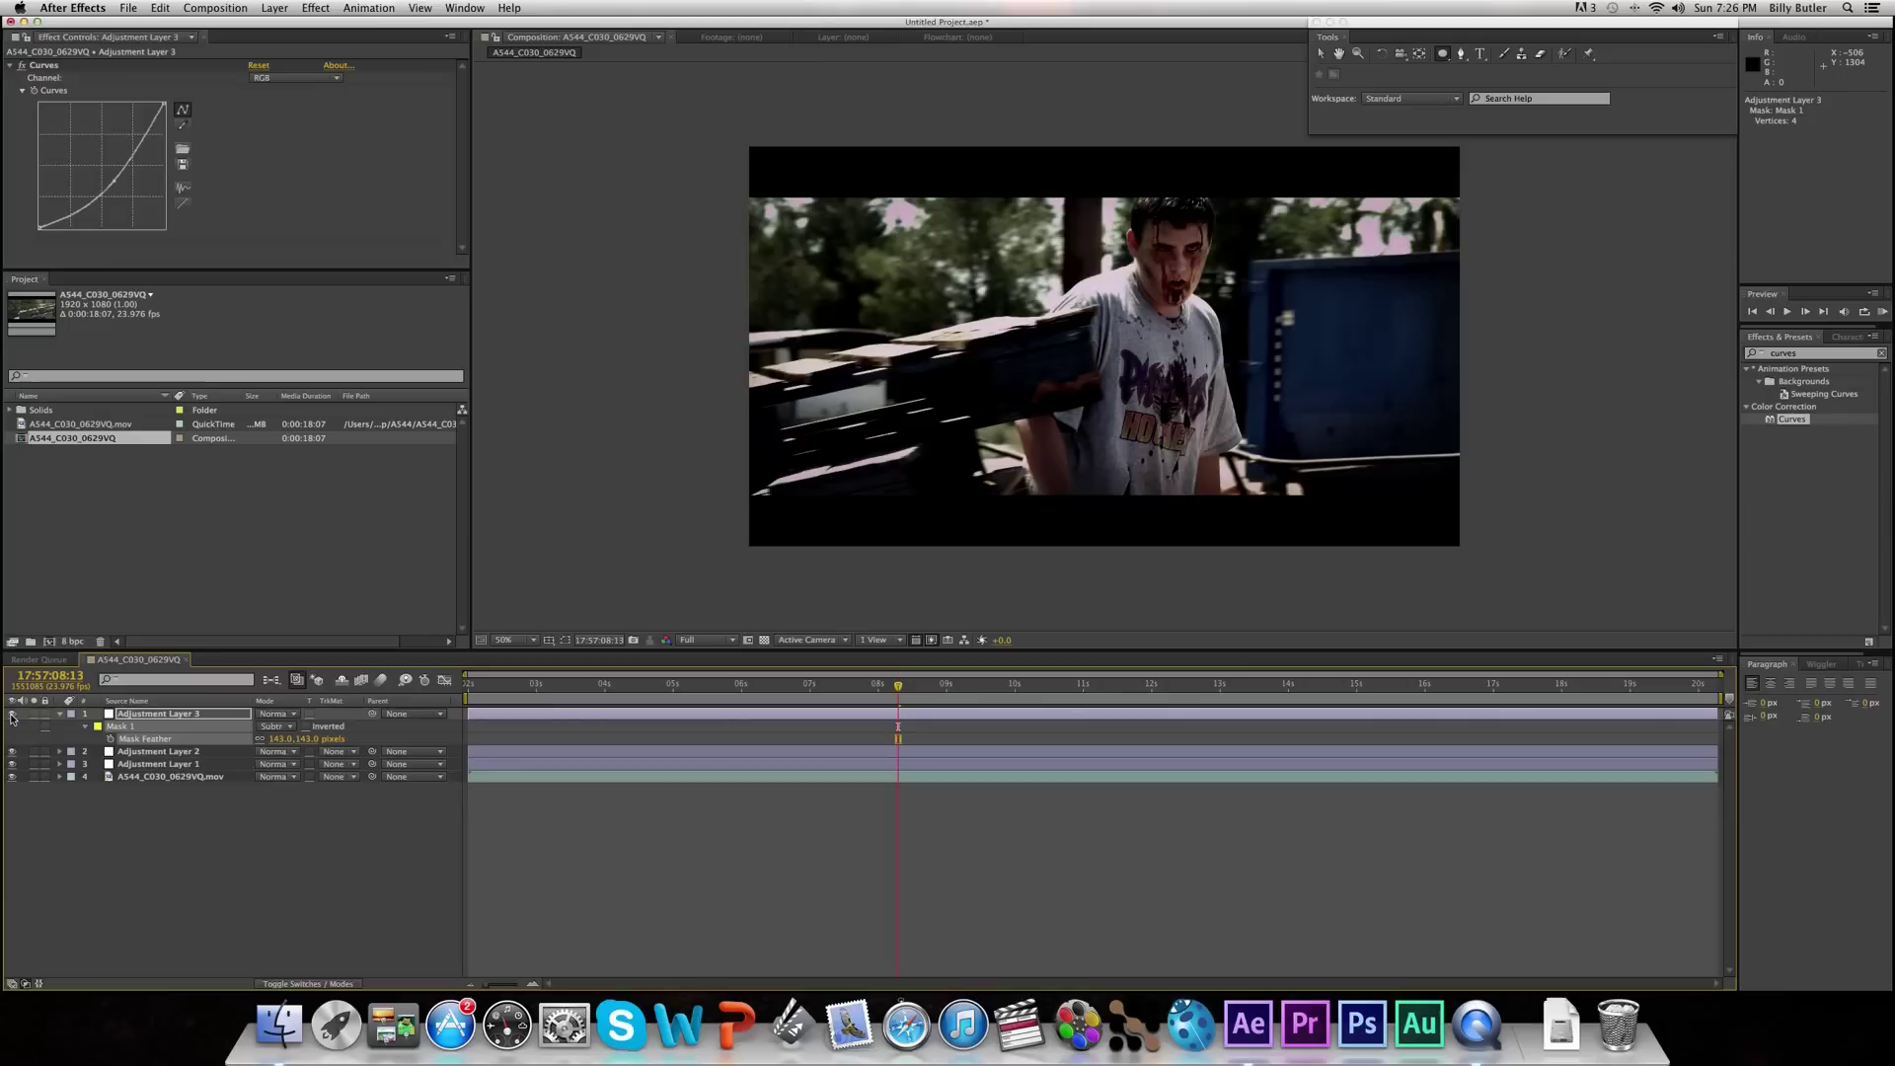
pyautogui.click(59, 714)
# - Lower Adjustment Layer 3's Opacity to 86% via the T shortcut
pyautogui.click(122, 717)
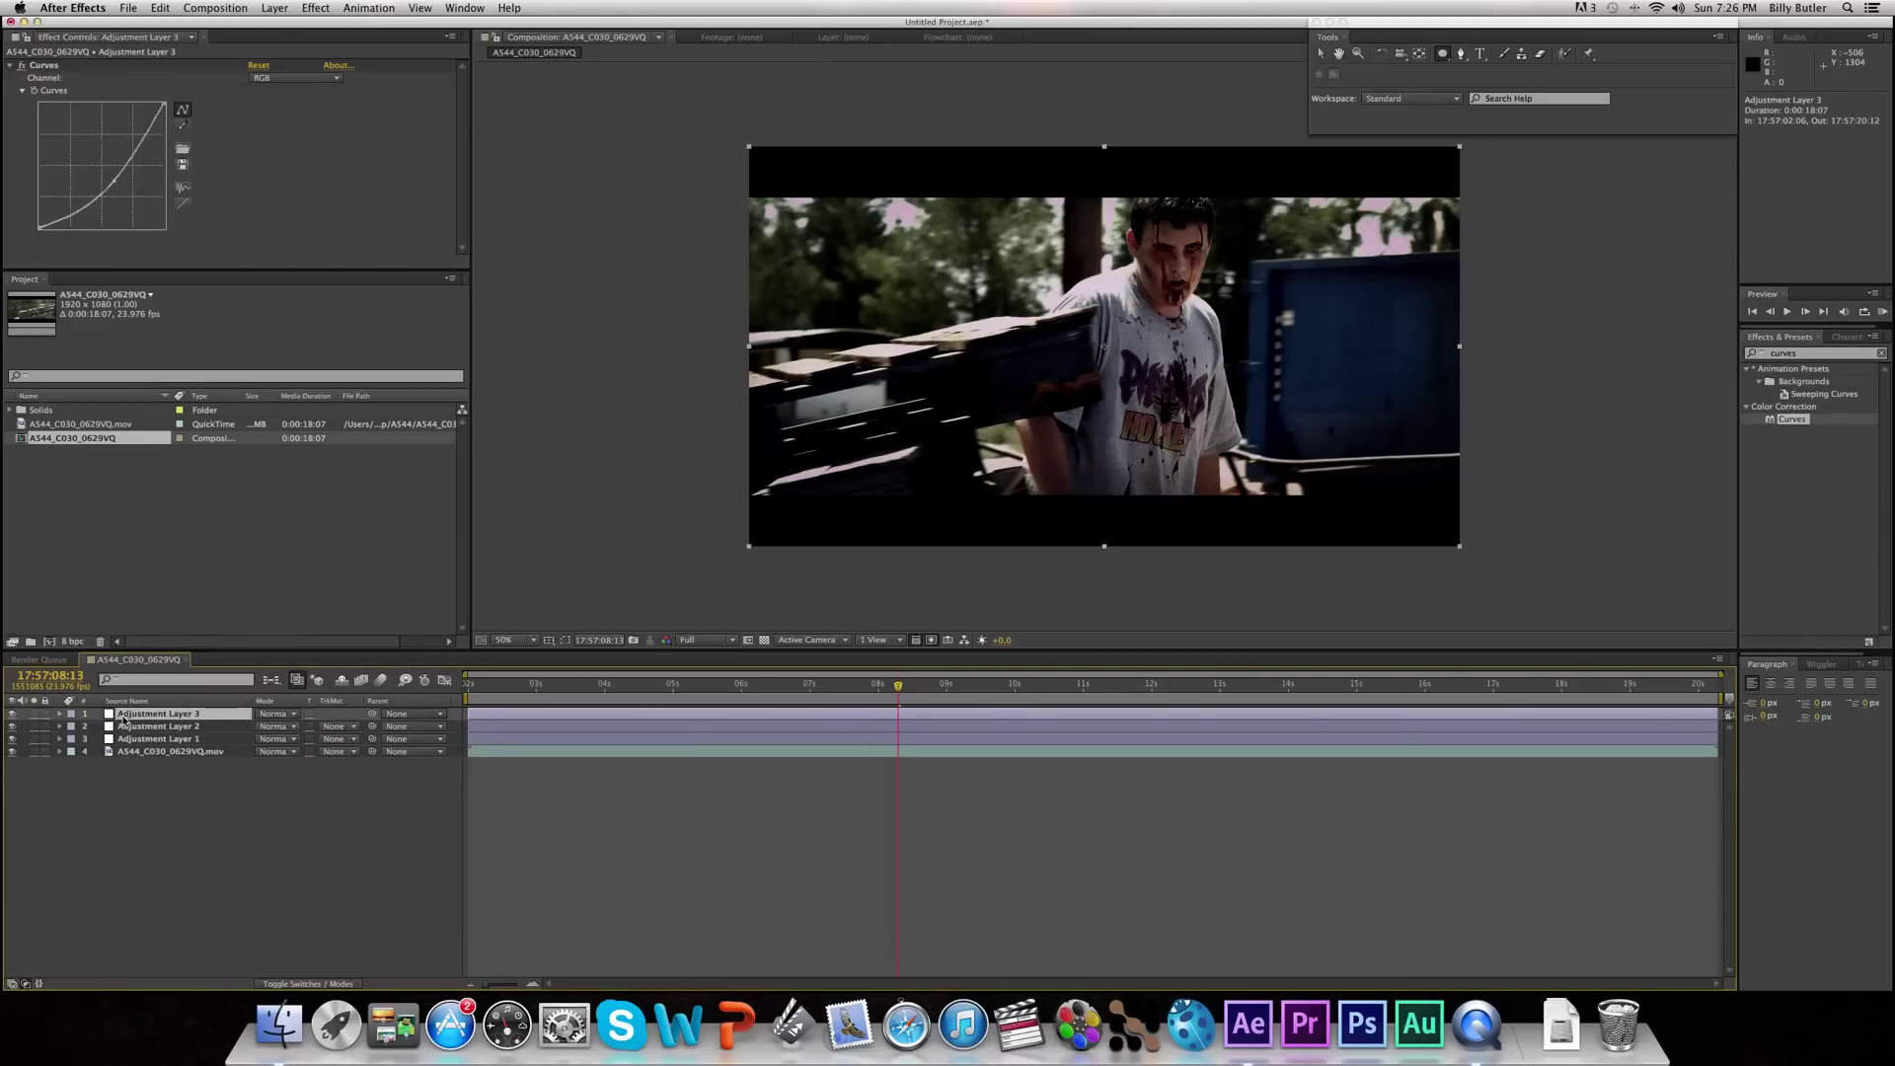
pyautogui.press('t')
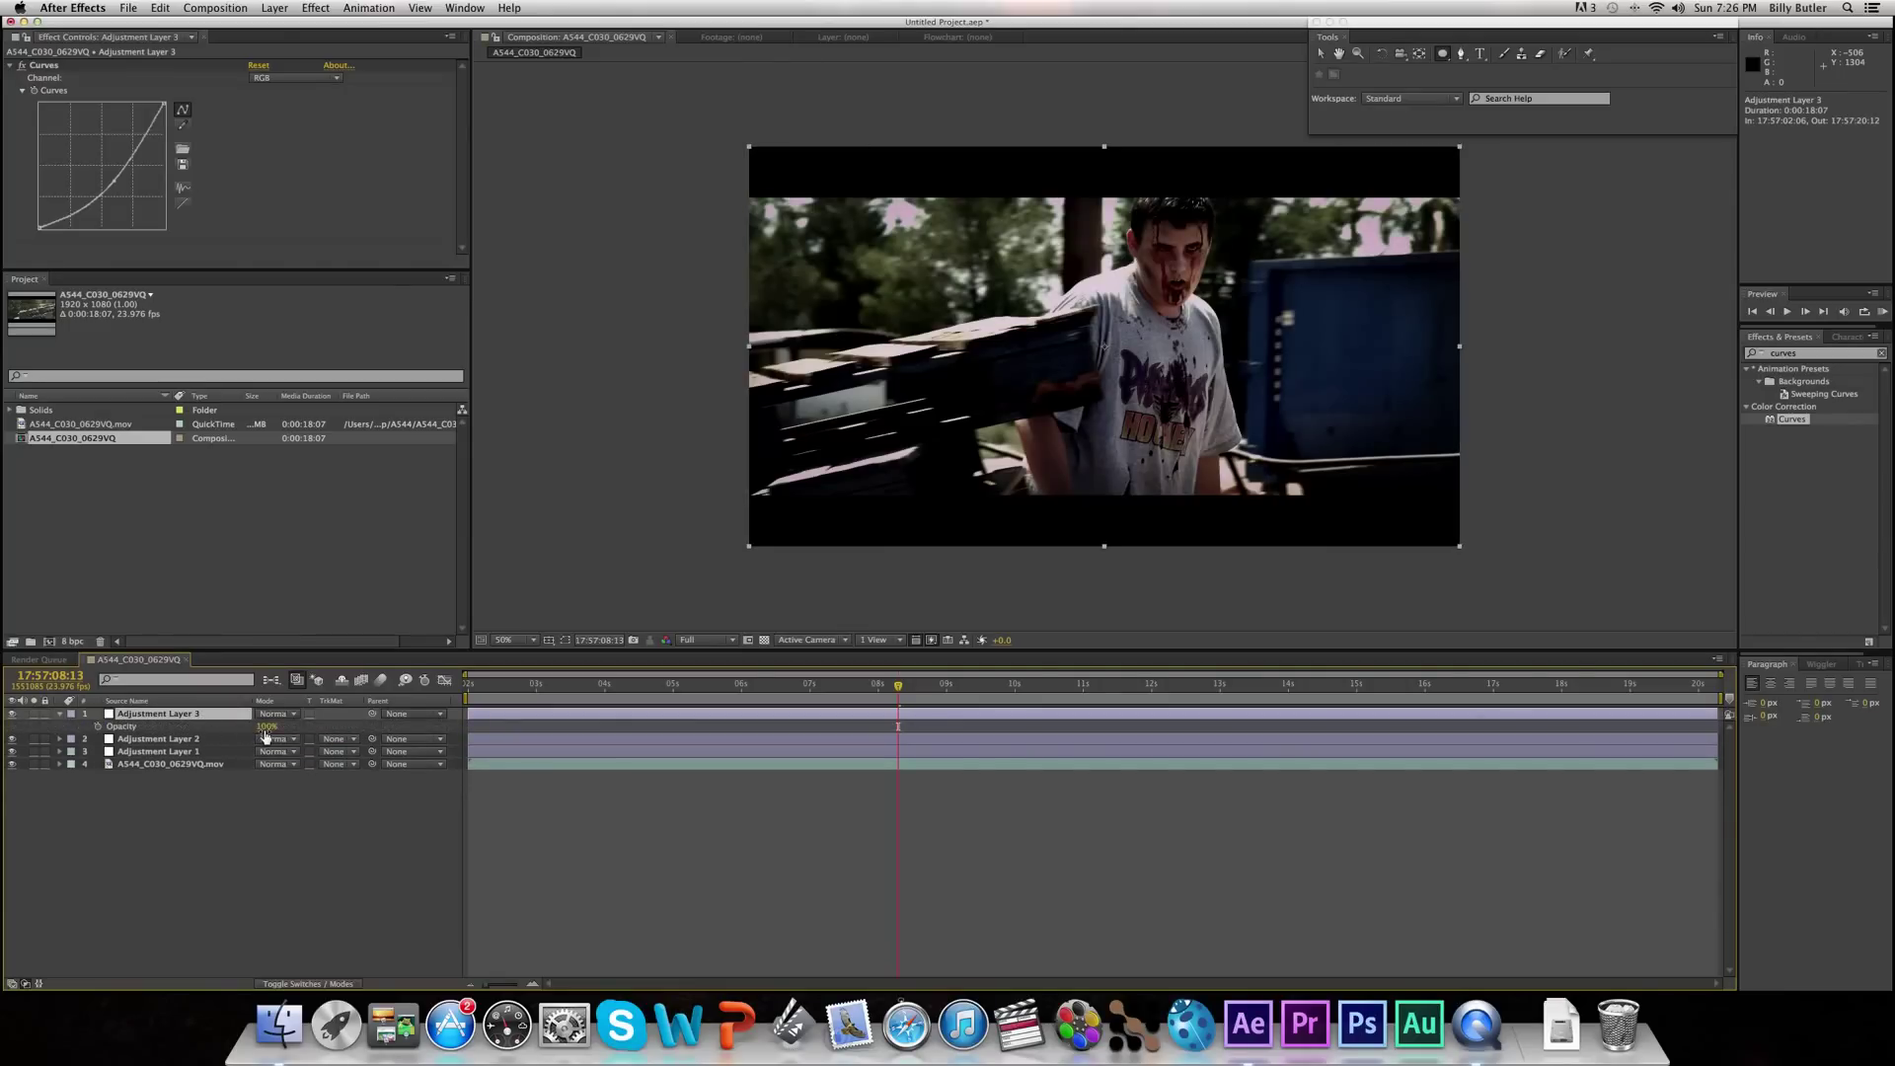
pyautogui.moveTo(259, 728); pyautogui.dragTo(251, 721)
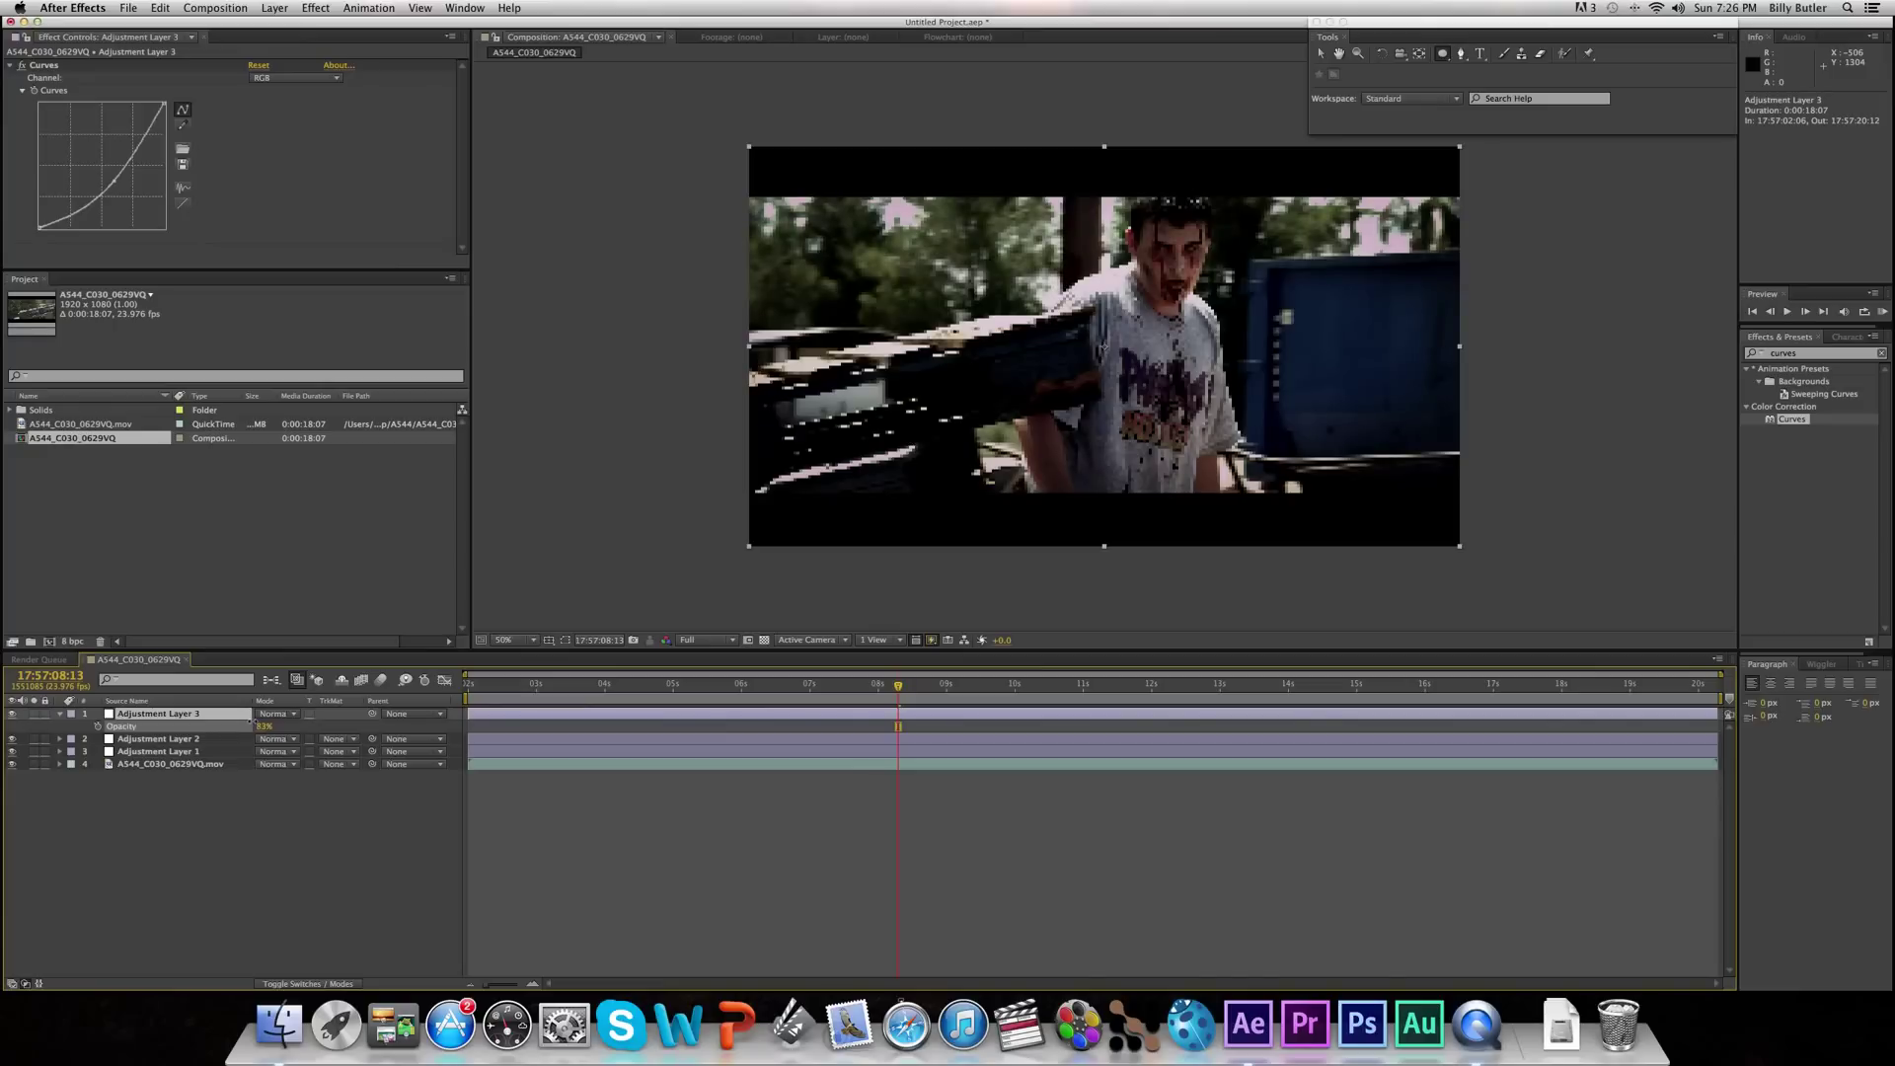
pyautogui.click(60, 713)
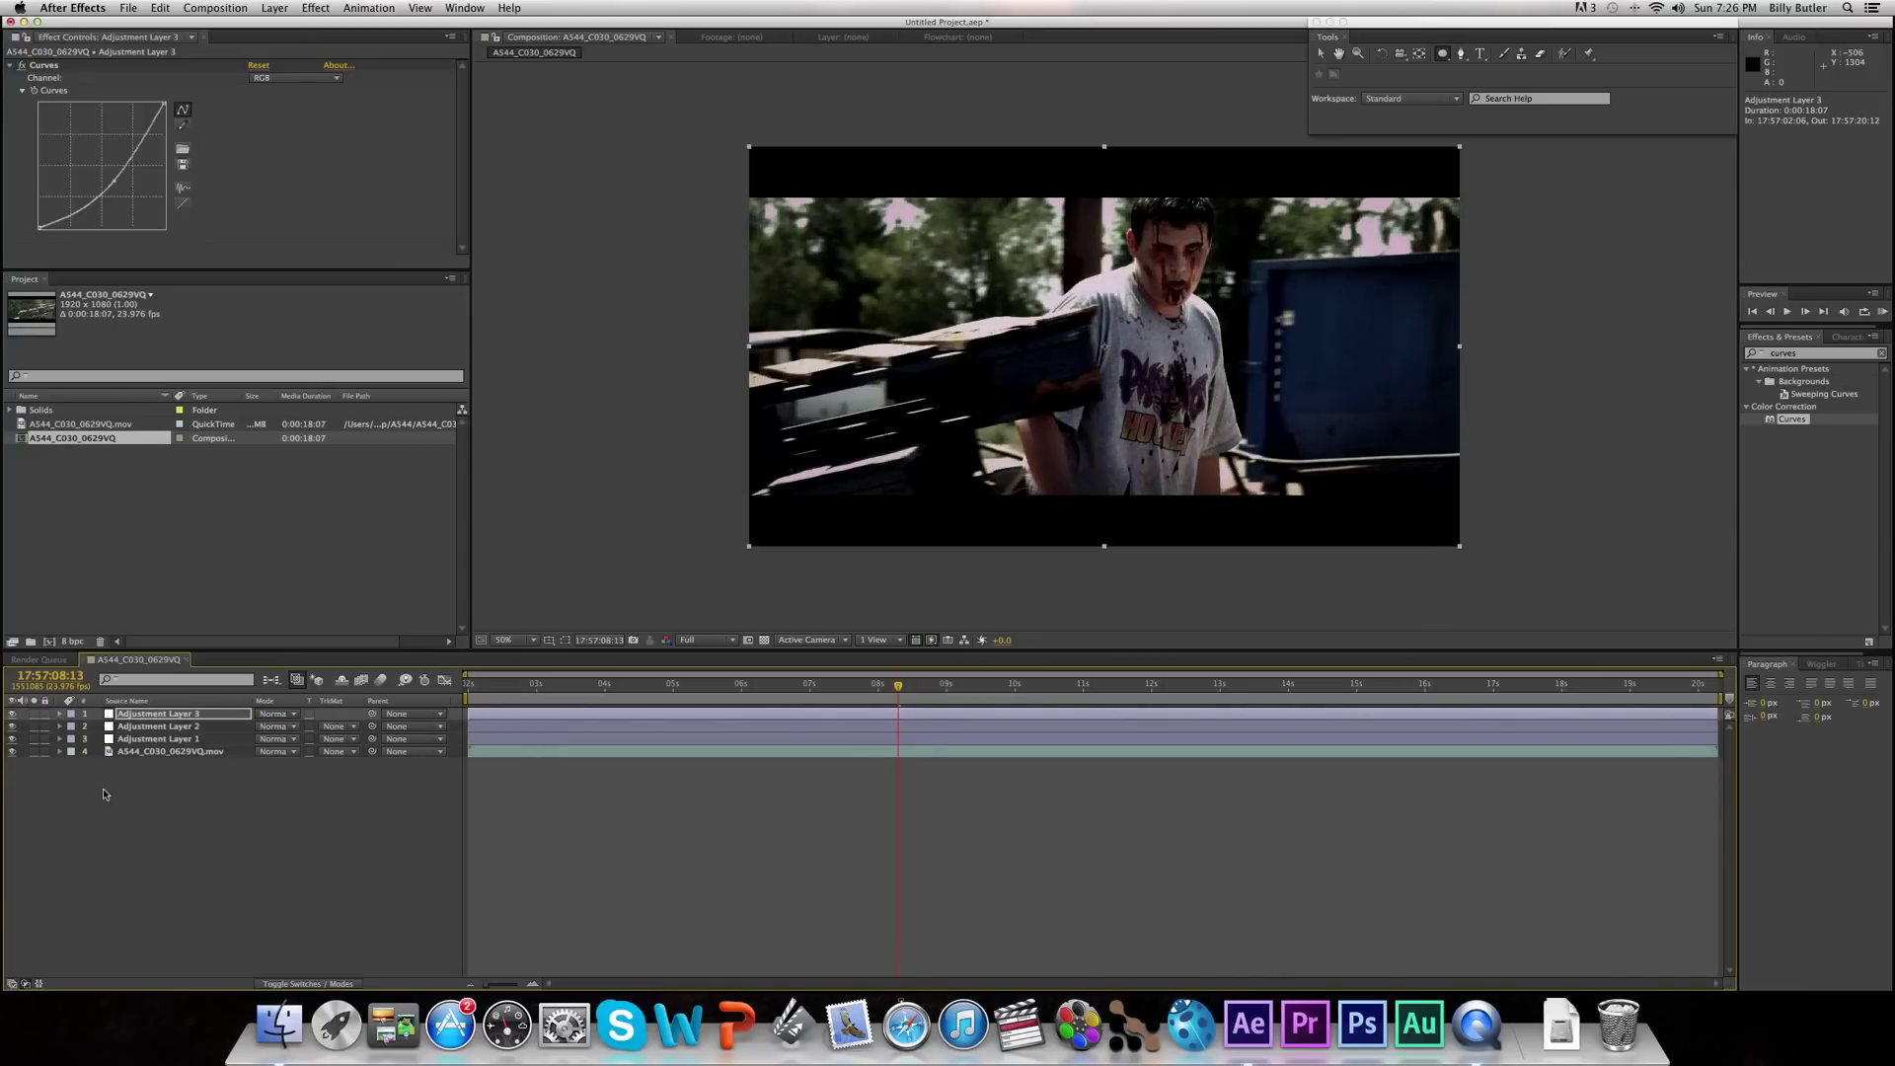
# - Hide all three adjustment layers one by one, then turn them back on to compare
pyautogui.click(11, 714)
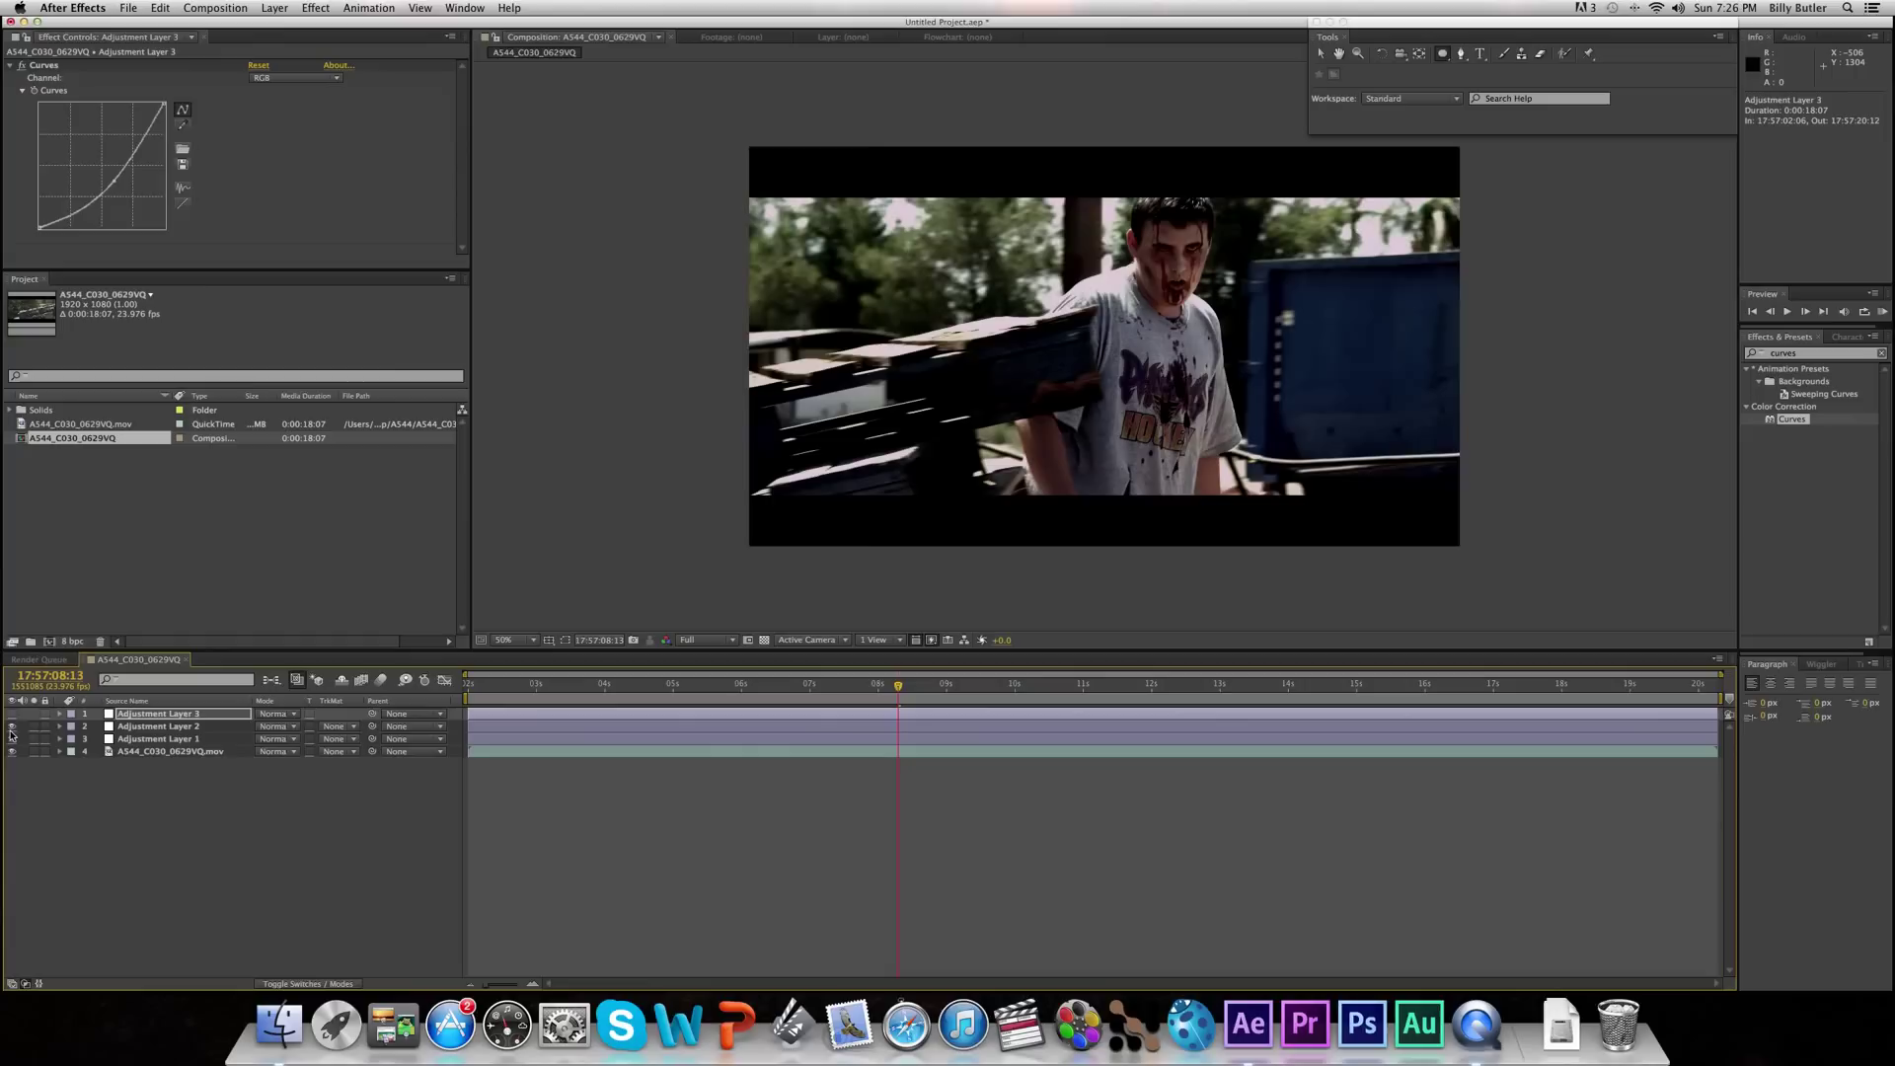
pyautogui.click(12, 739)
pyautogui.click(12, 742)
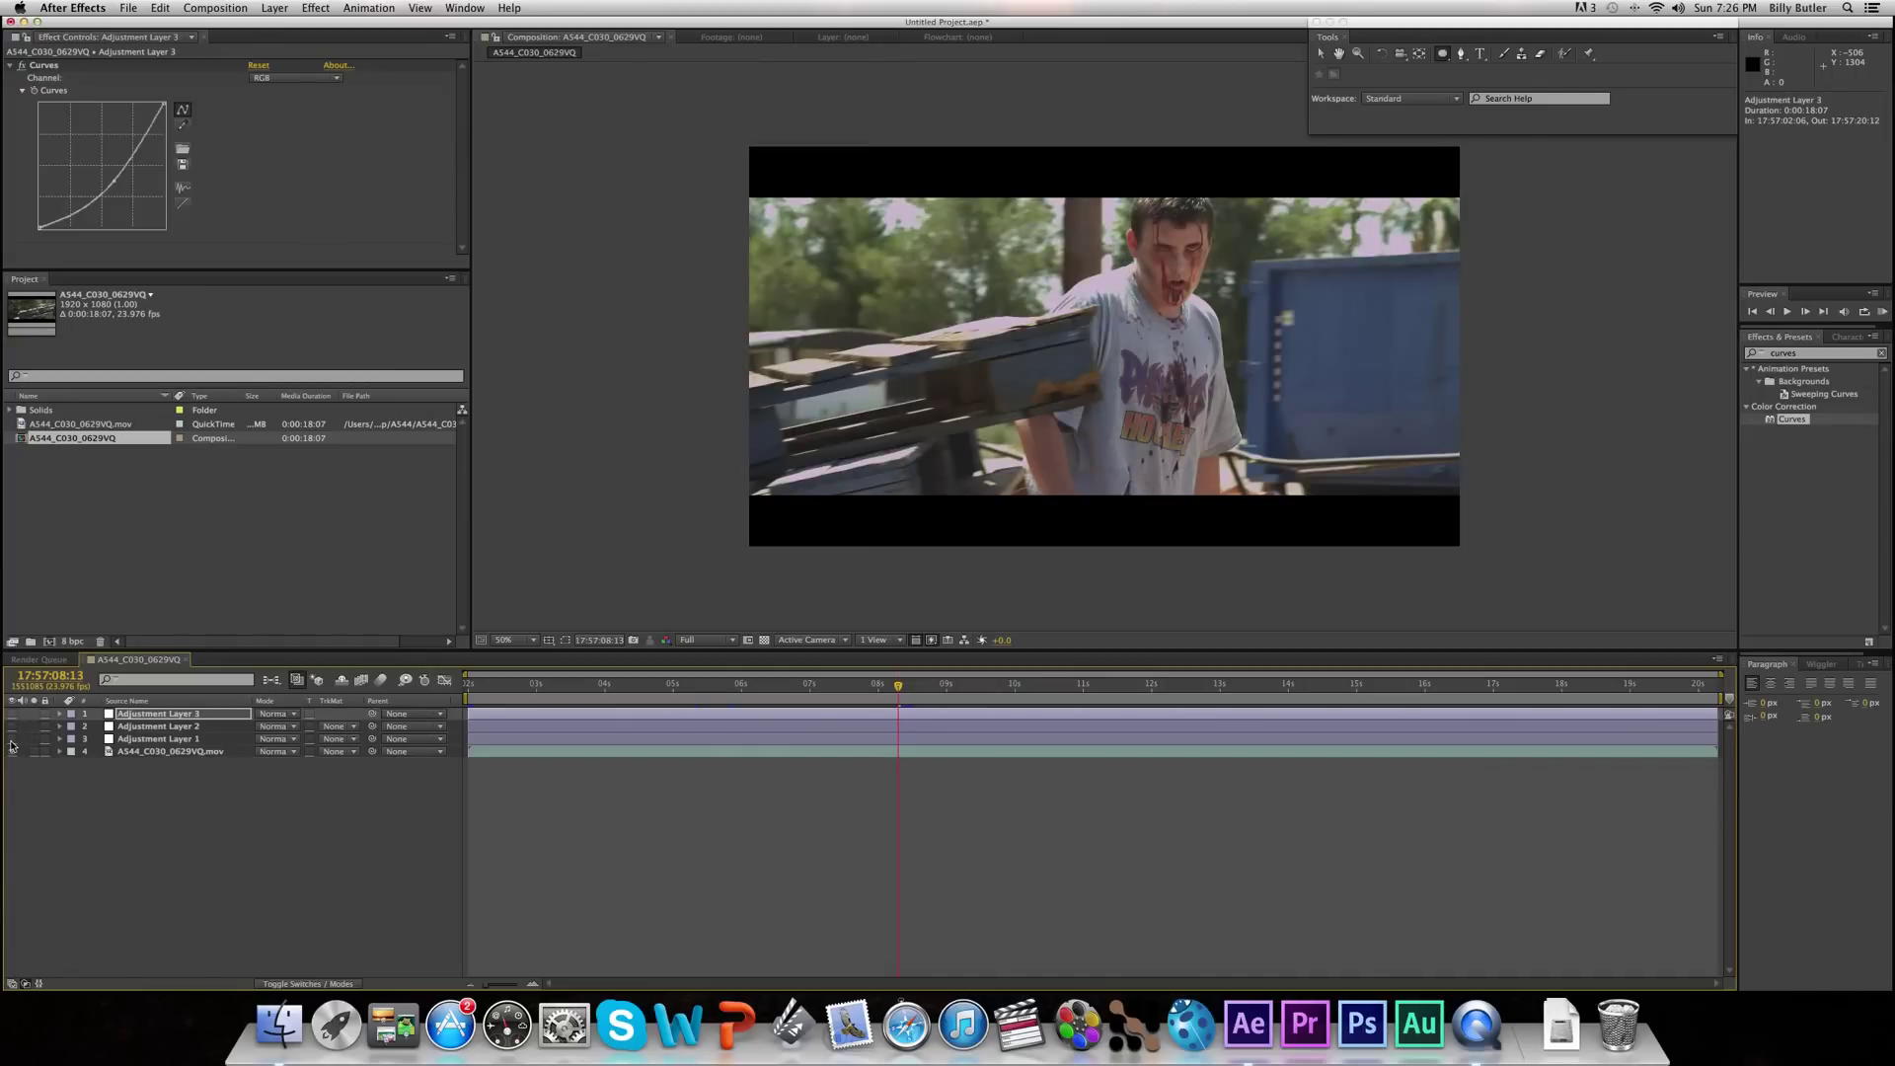
pyautogui.click(11, 743)
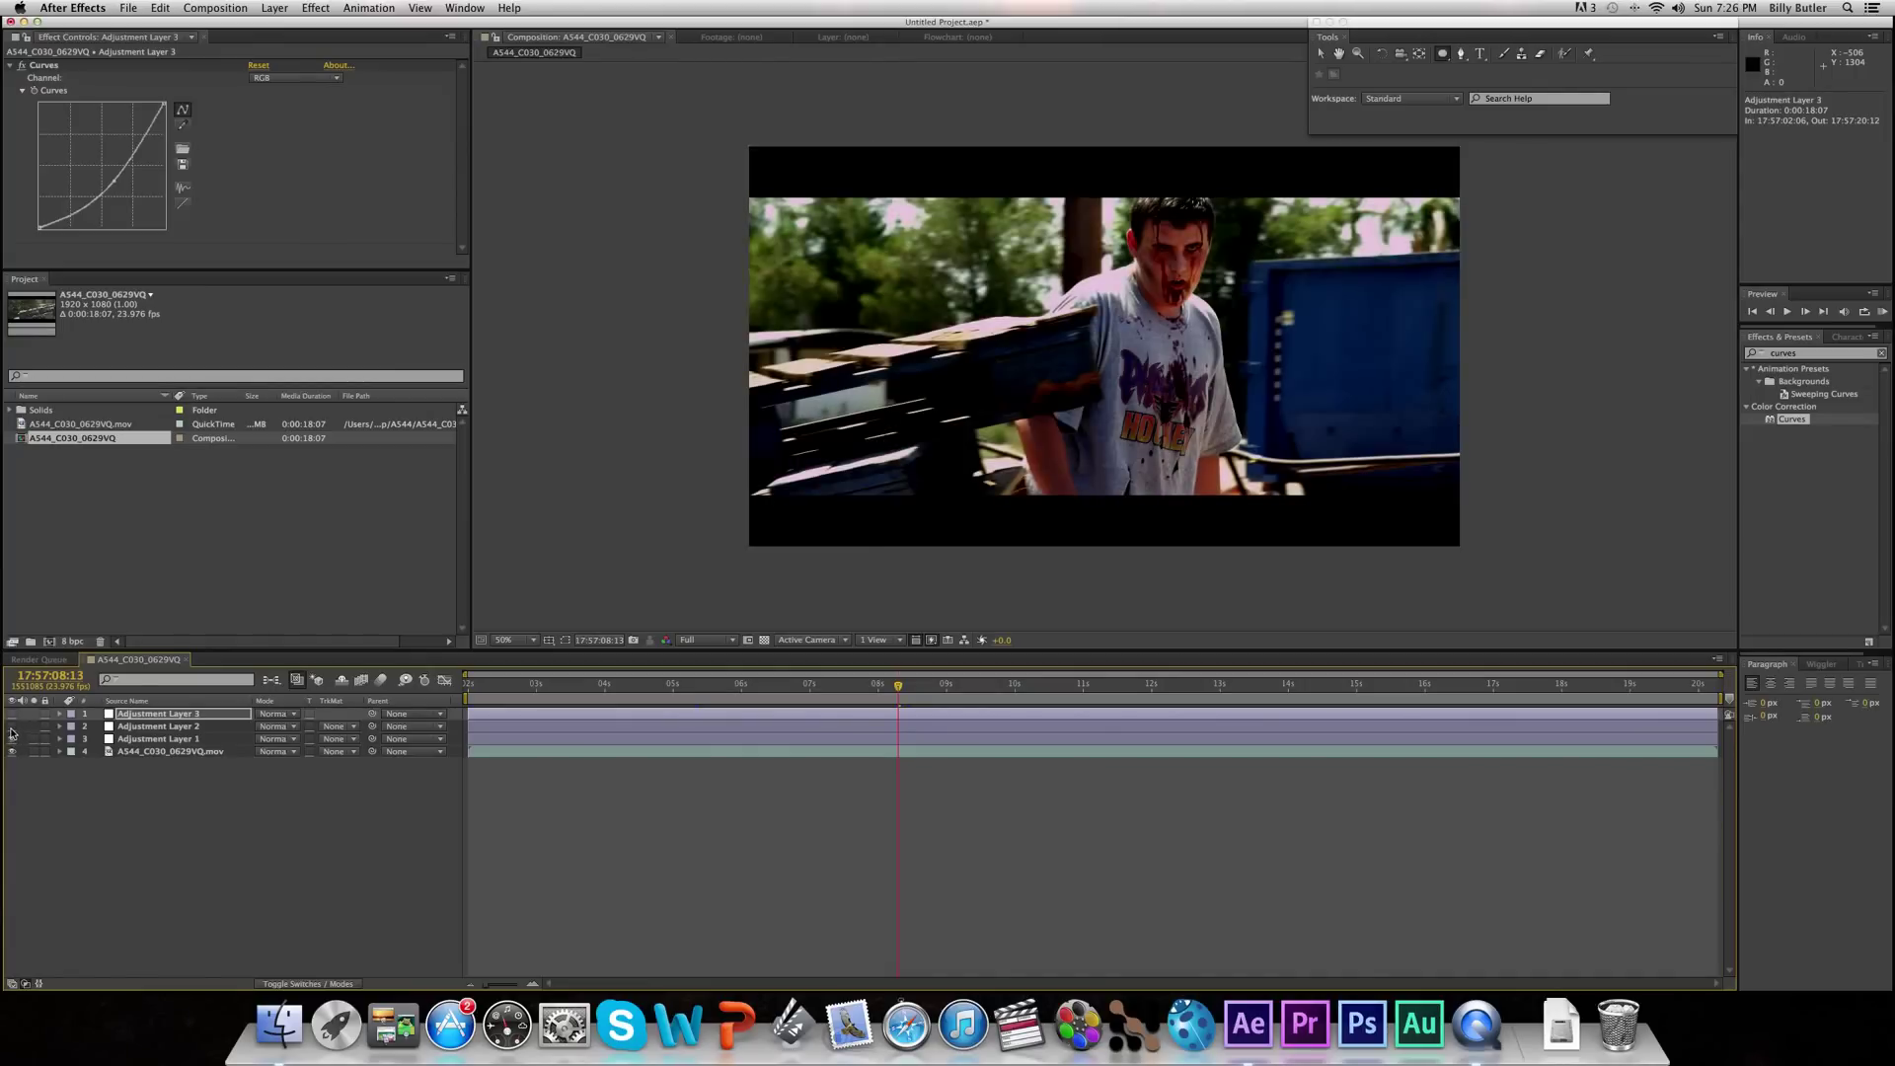
pyautogui.click(12, 729)
pyautogui.click(11, 714)
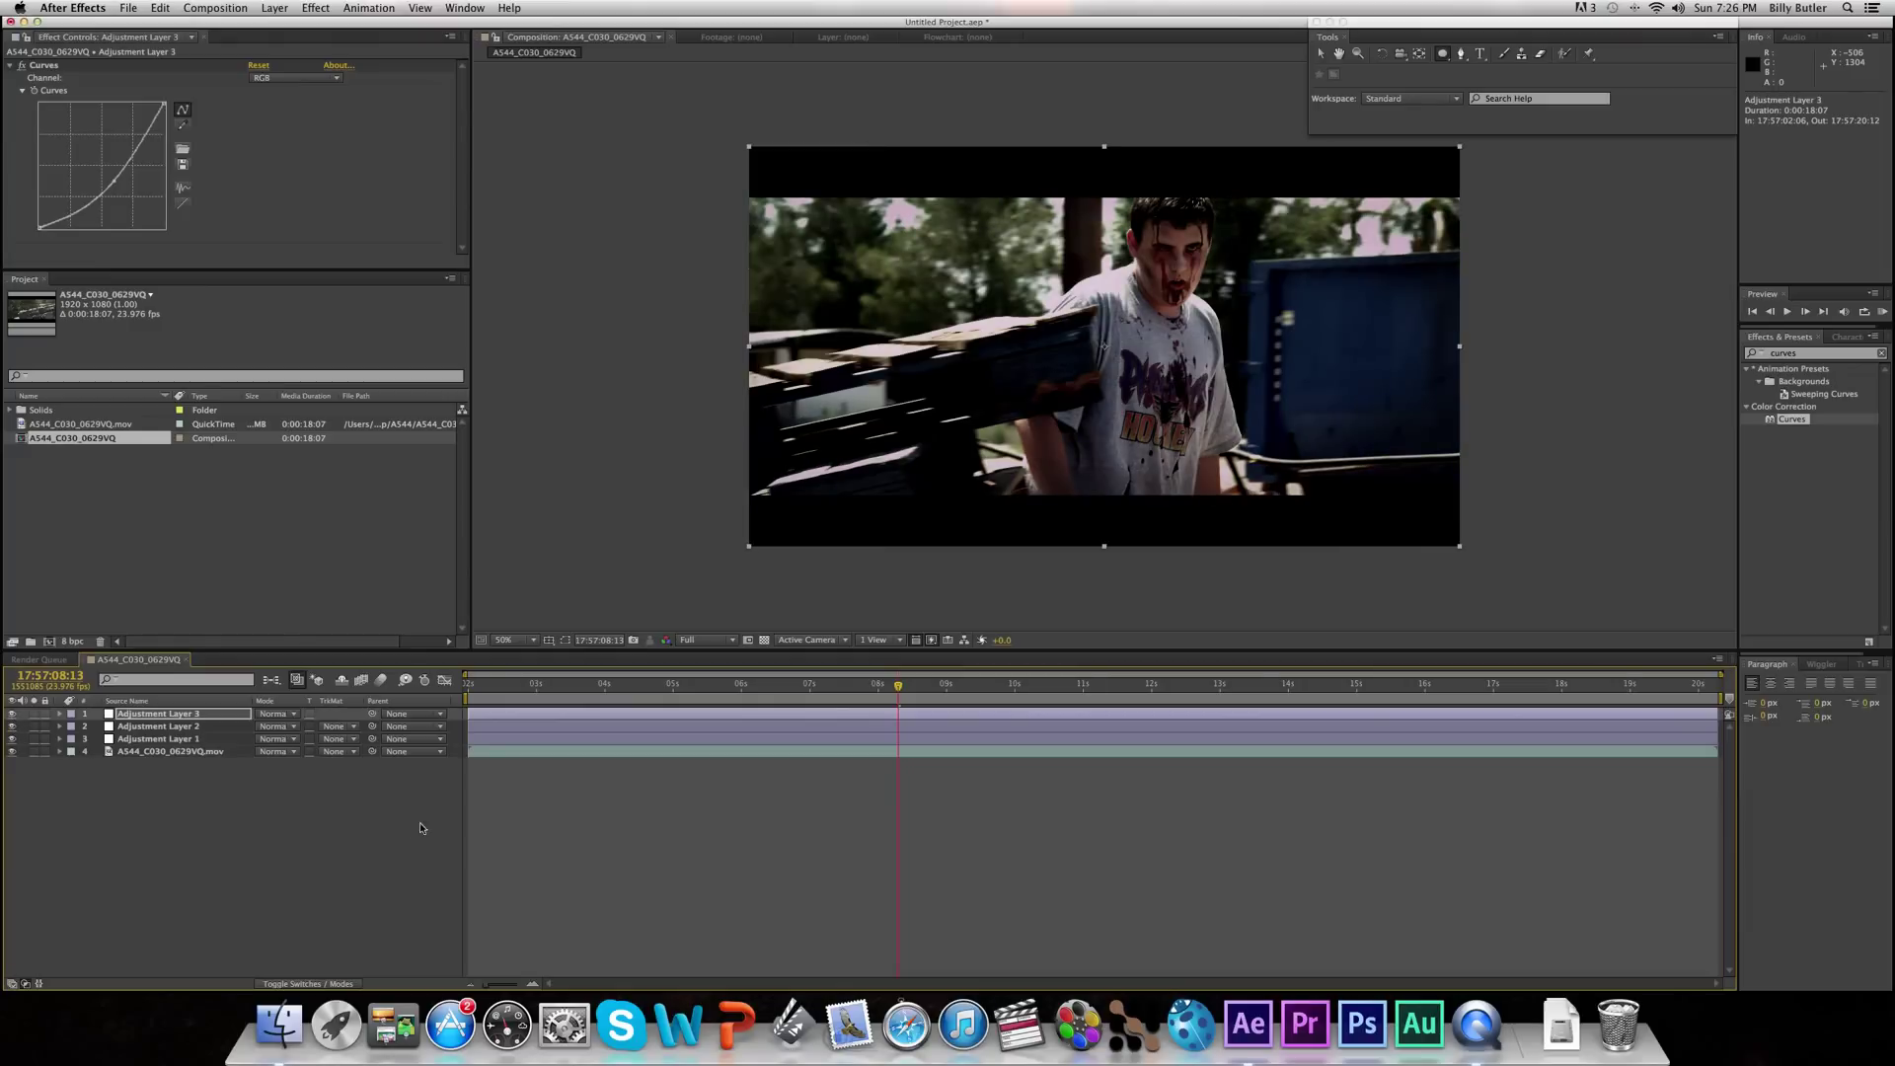